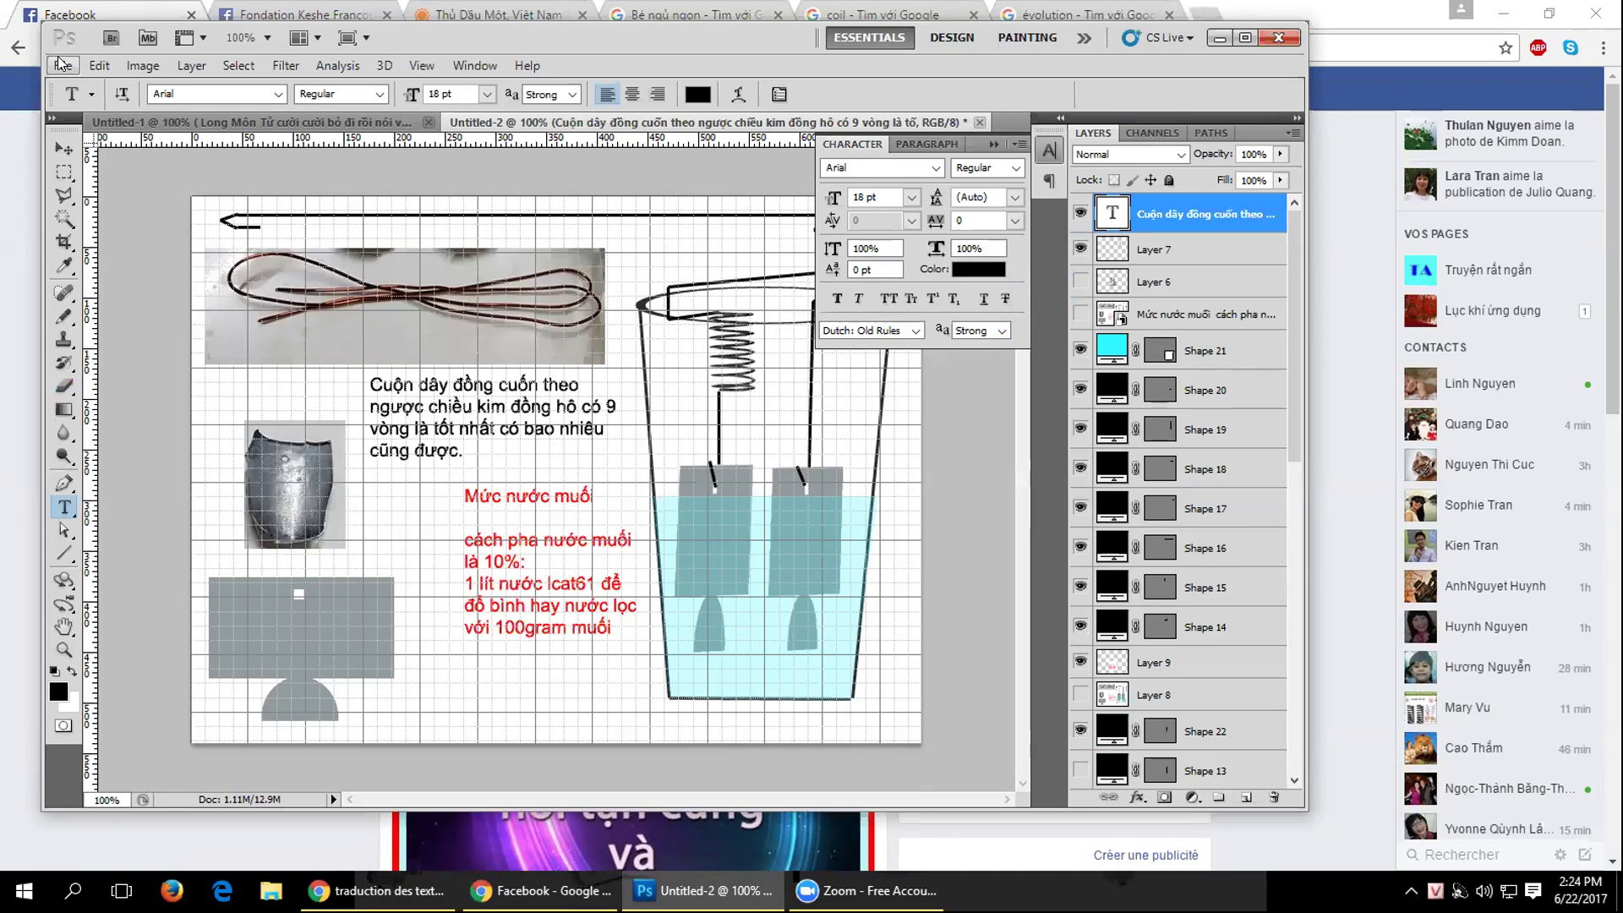
Create a new white RGB document 1200 pixels wide and 700 pixels high at 72 pixels/inch.
{"action": "left_click", "coordinate": [92, 66]}
{"action": "left_click", "coordinate": [64, 66]}
{"action": "left_click", "coordinate": [65, 79]}
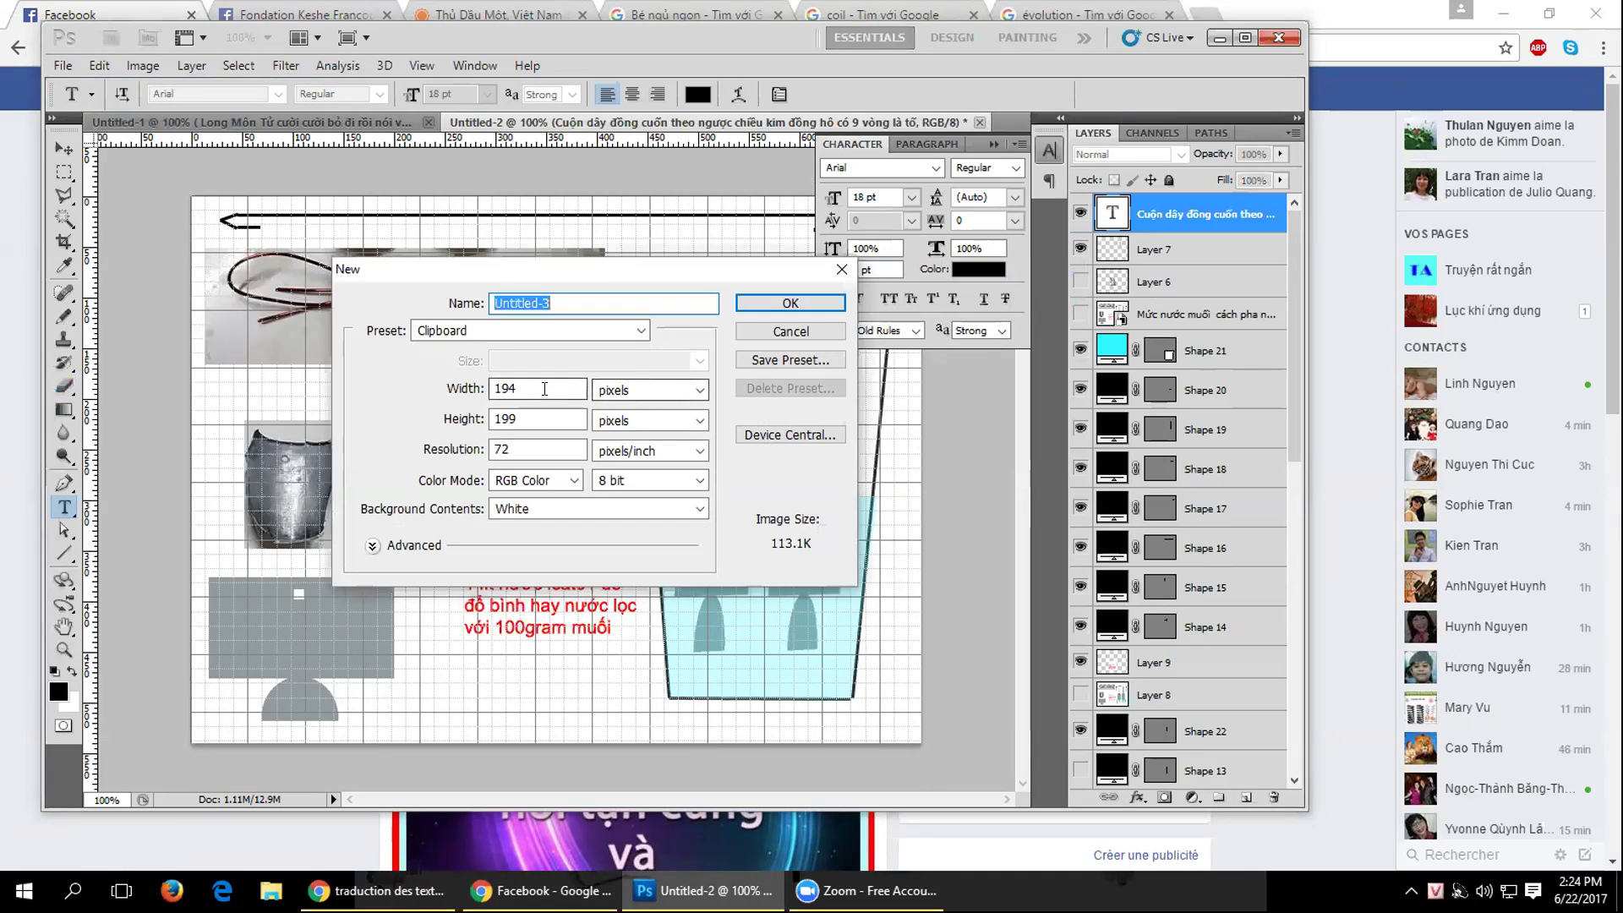
{"action": "left_click", "coordinate": [529, 386]}
{"action": "left_click_drag", "start_coordinate": [529, 387], "coordinate": [454, 388]}
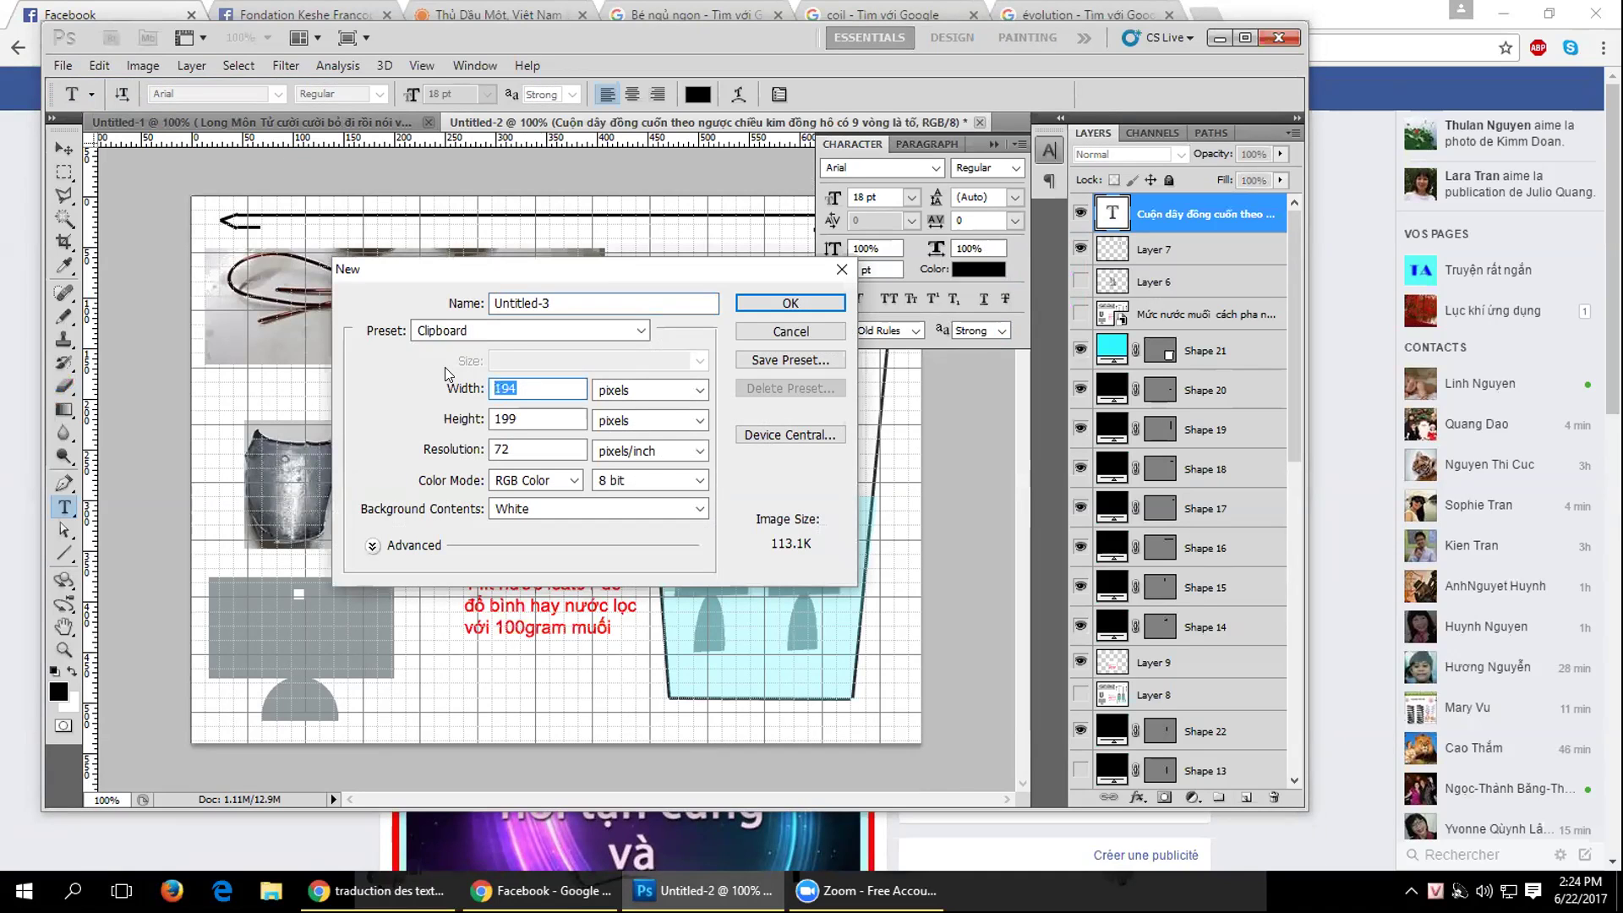
{"action": "type", "text": "1200"}
{"action": "key", "text": "Tab"}
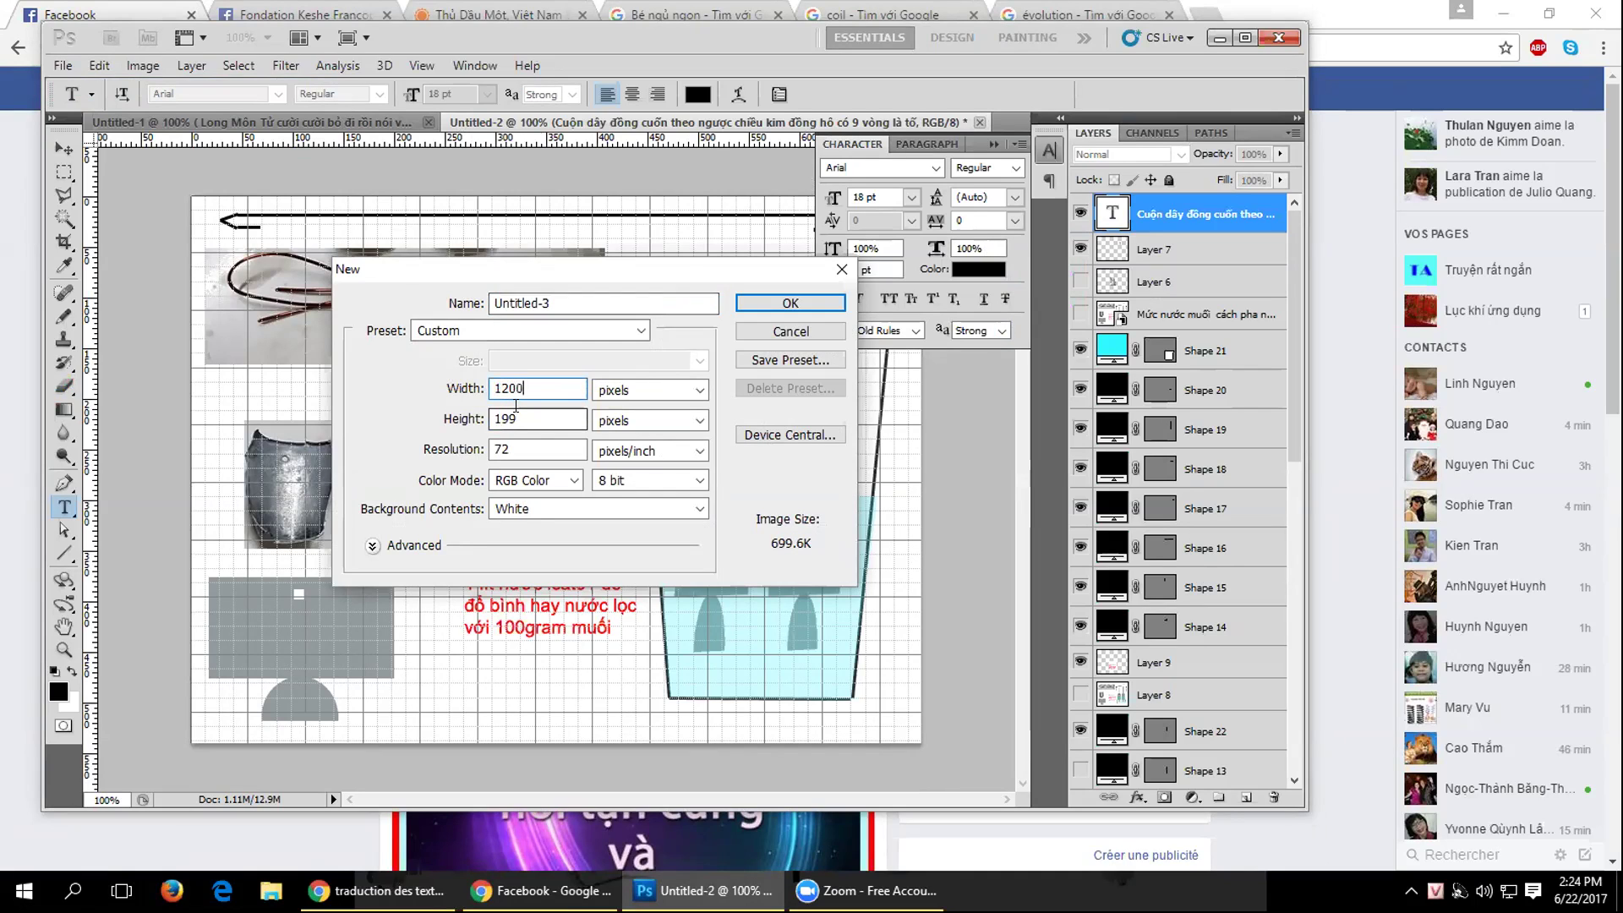
{"action": "type", "text": "7"}
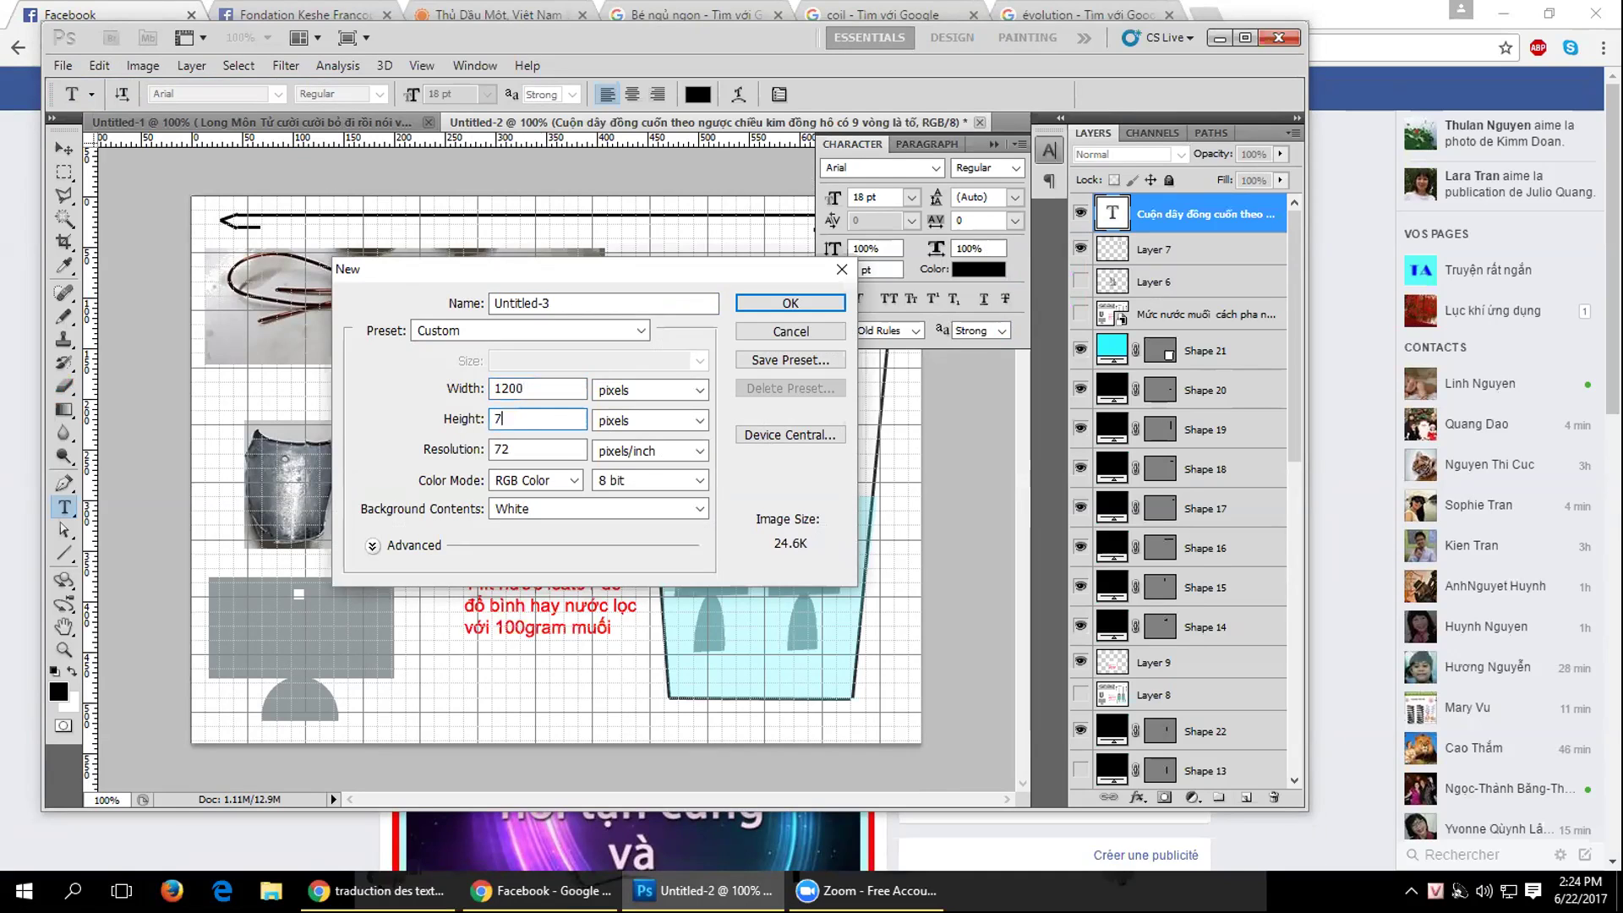
{"action": "type", "text": "00"}
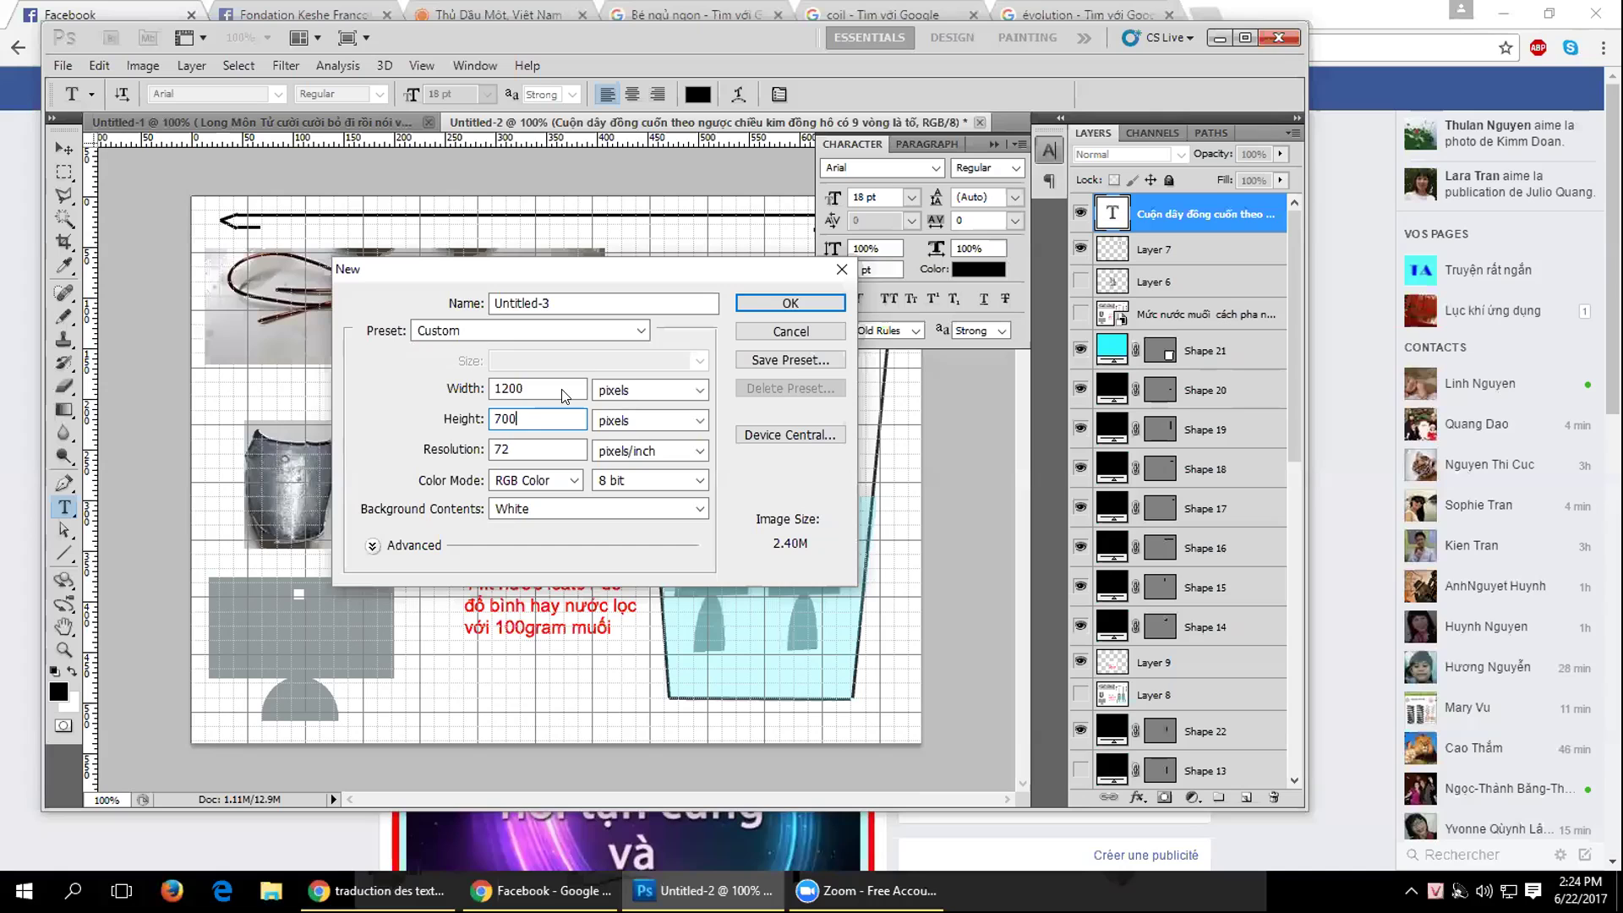
{"action": "key", "text": "Return"}
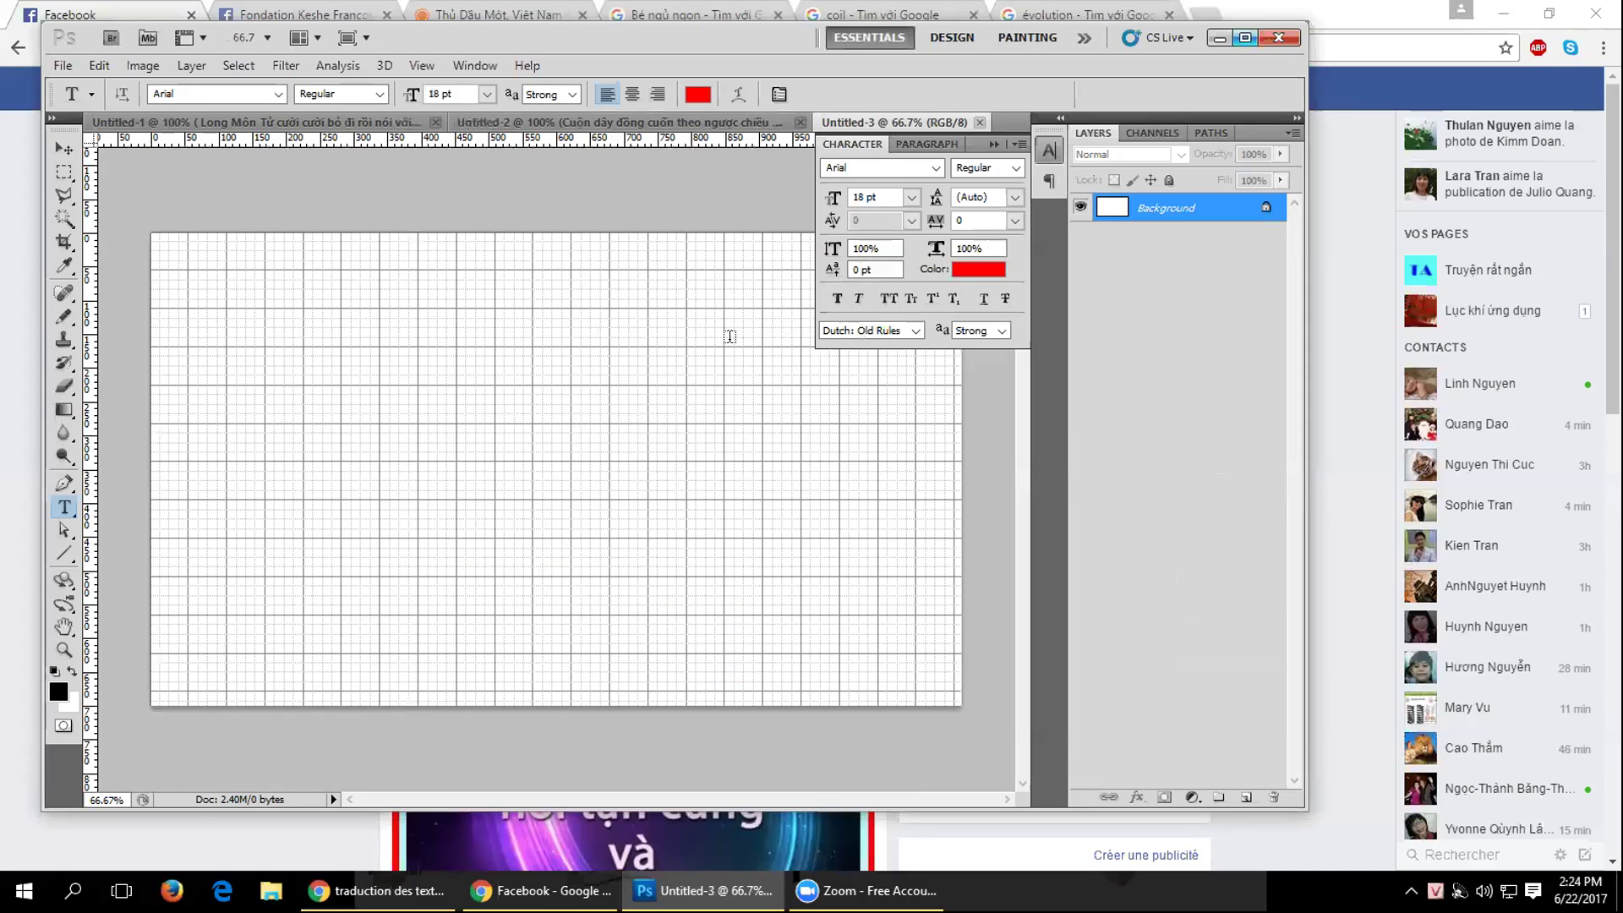
Maximize the program window and hide the grid on the new canvas.
{"action": "double_click", "coordinate": [380, 37]}
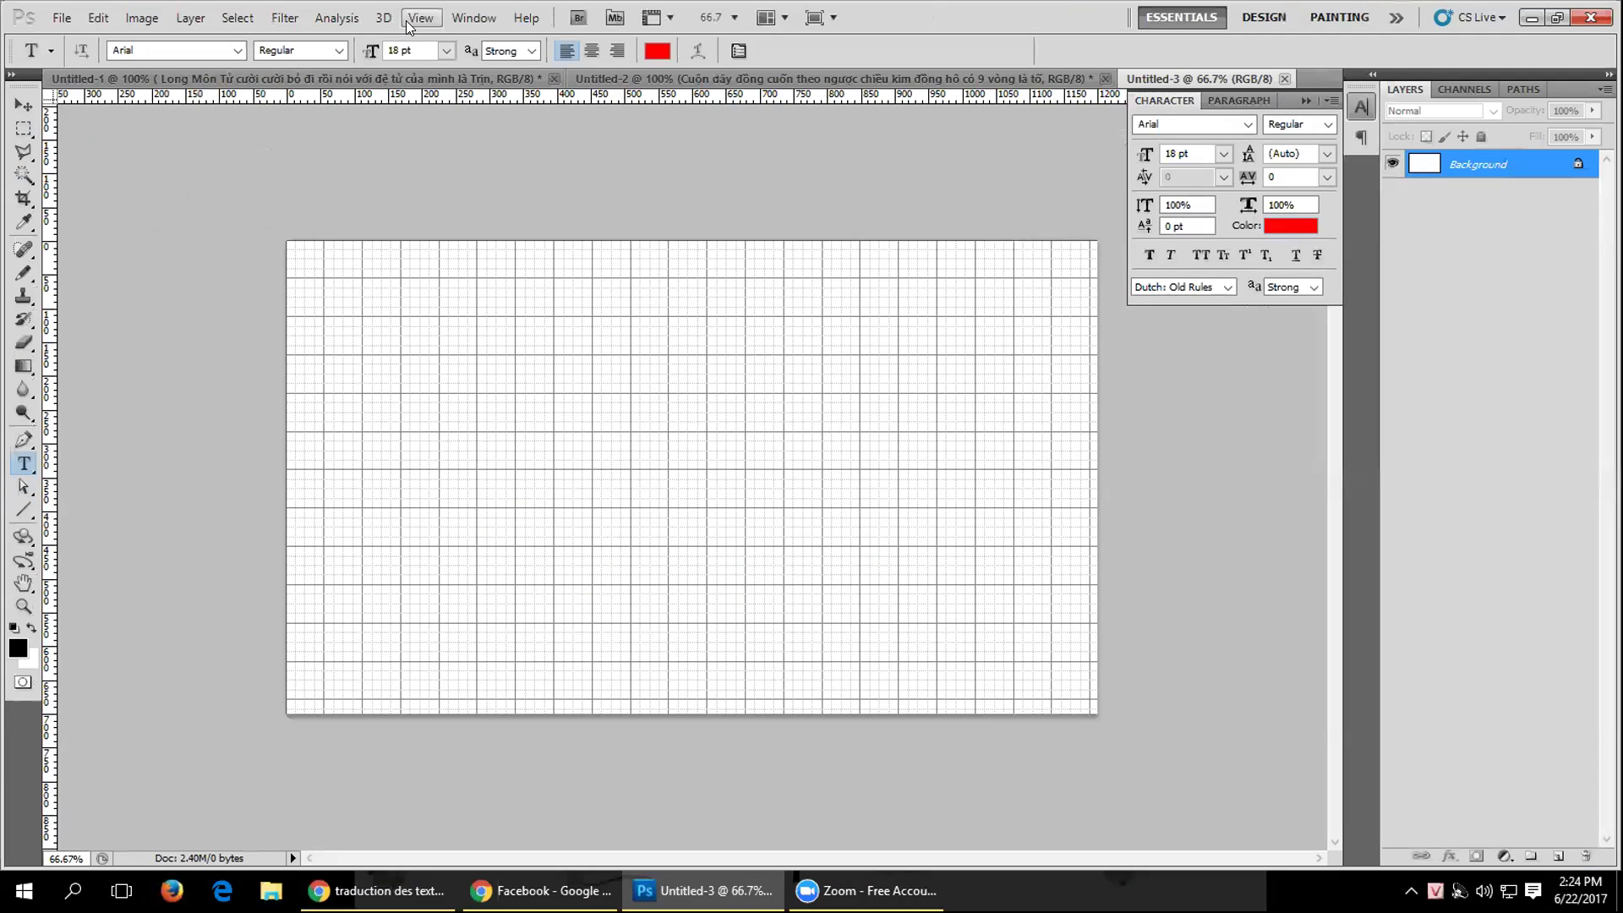
{"action": "left_click", "coordinate": [411, 19]}
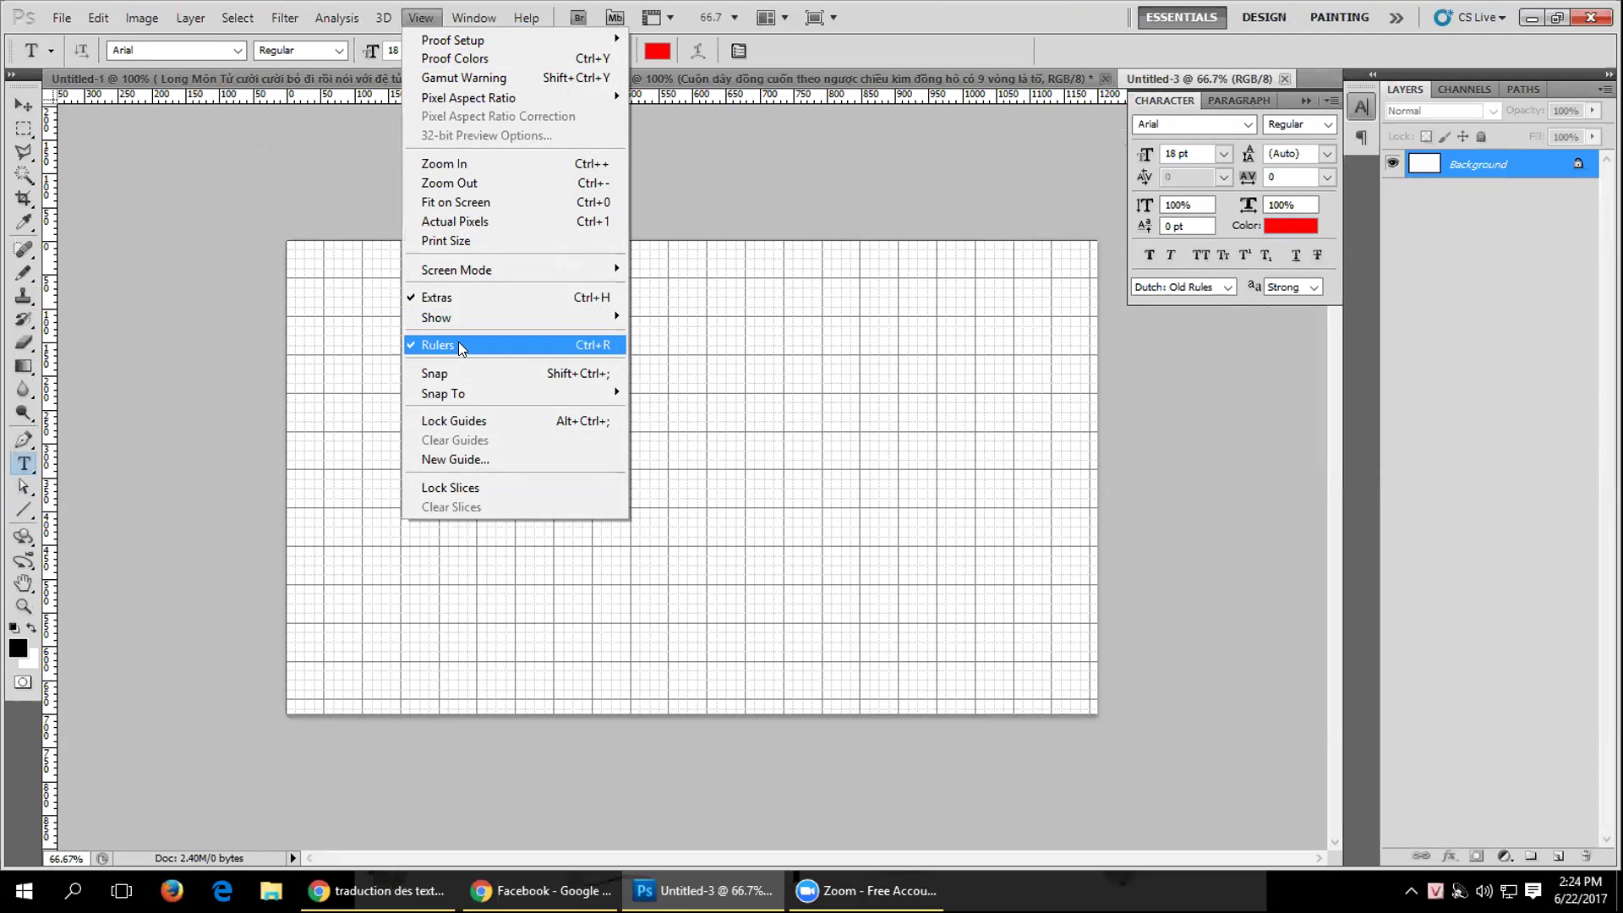
{"action": "mouse_move", "coordinate": [470, 313]}
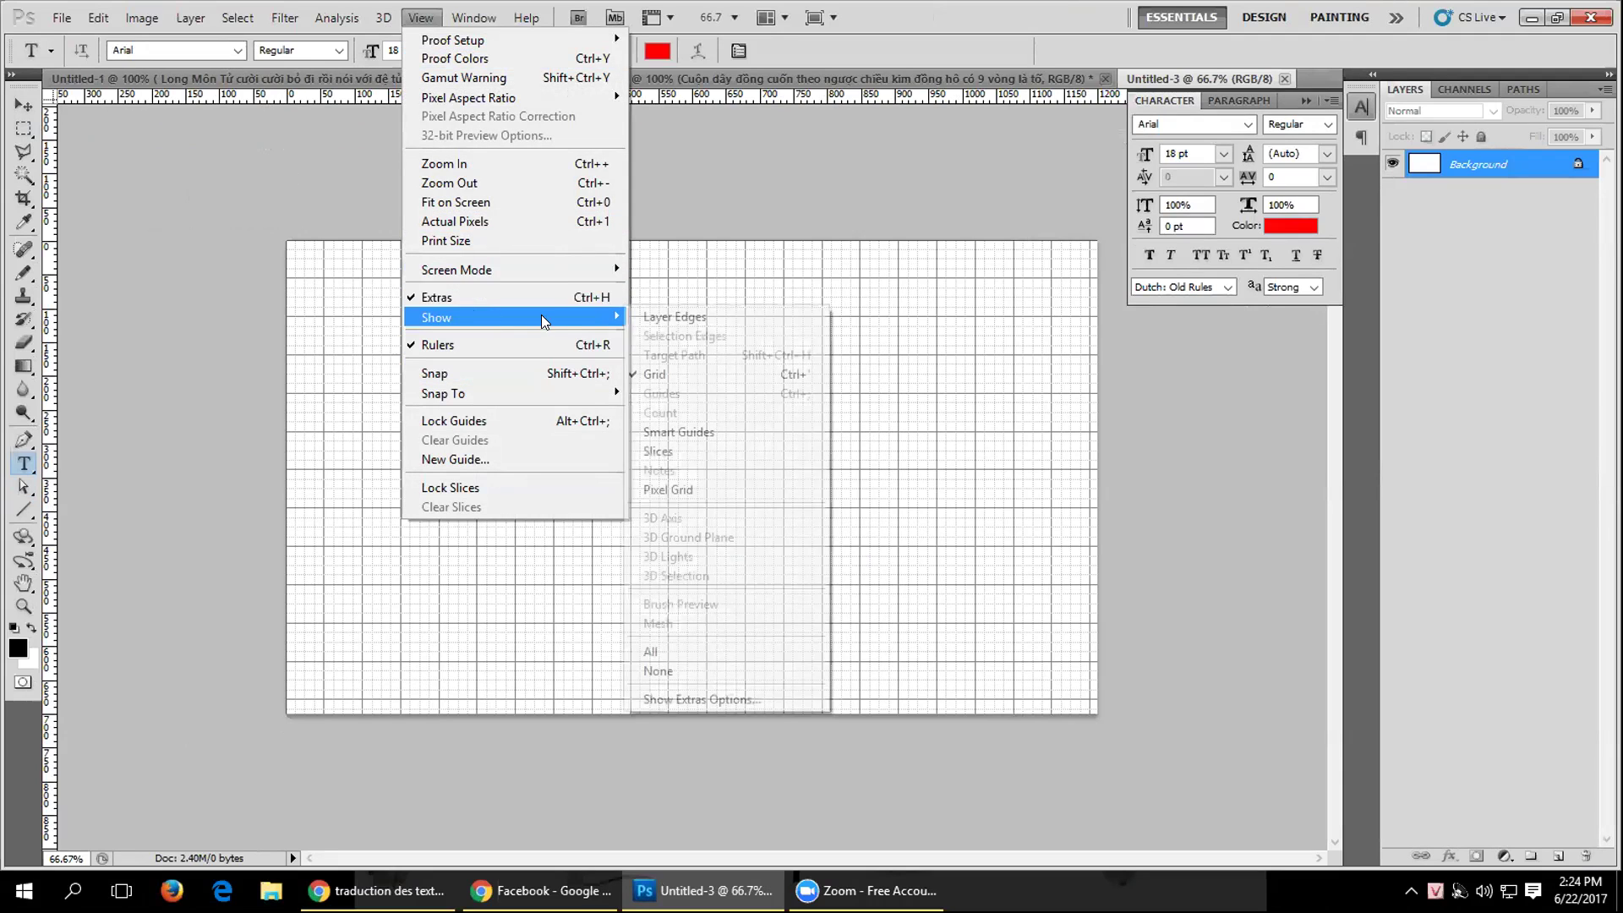
{"action": "left_click", "coordinate": [656, 374]}
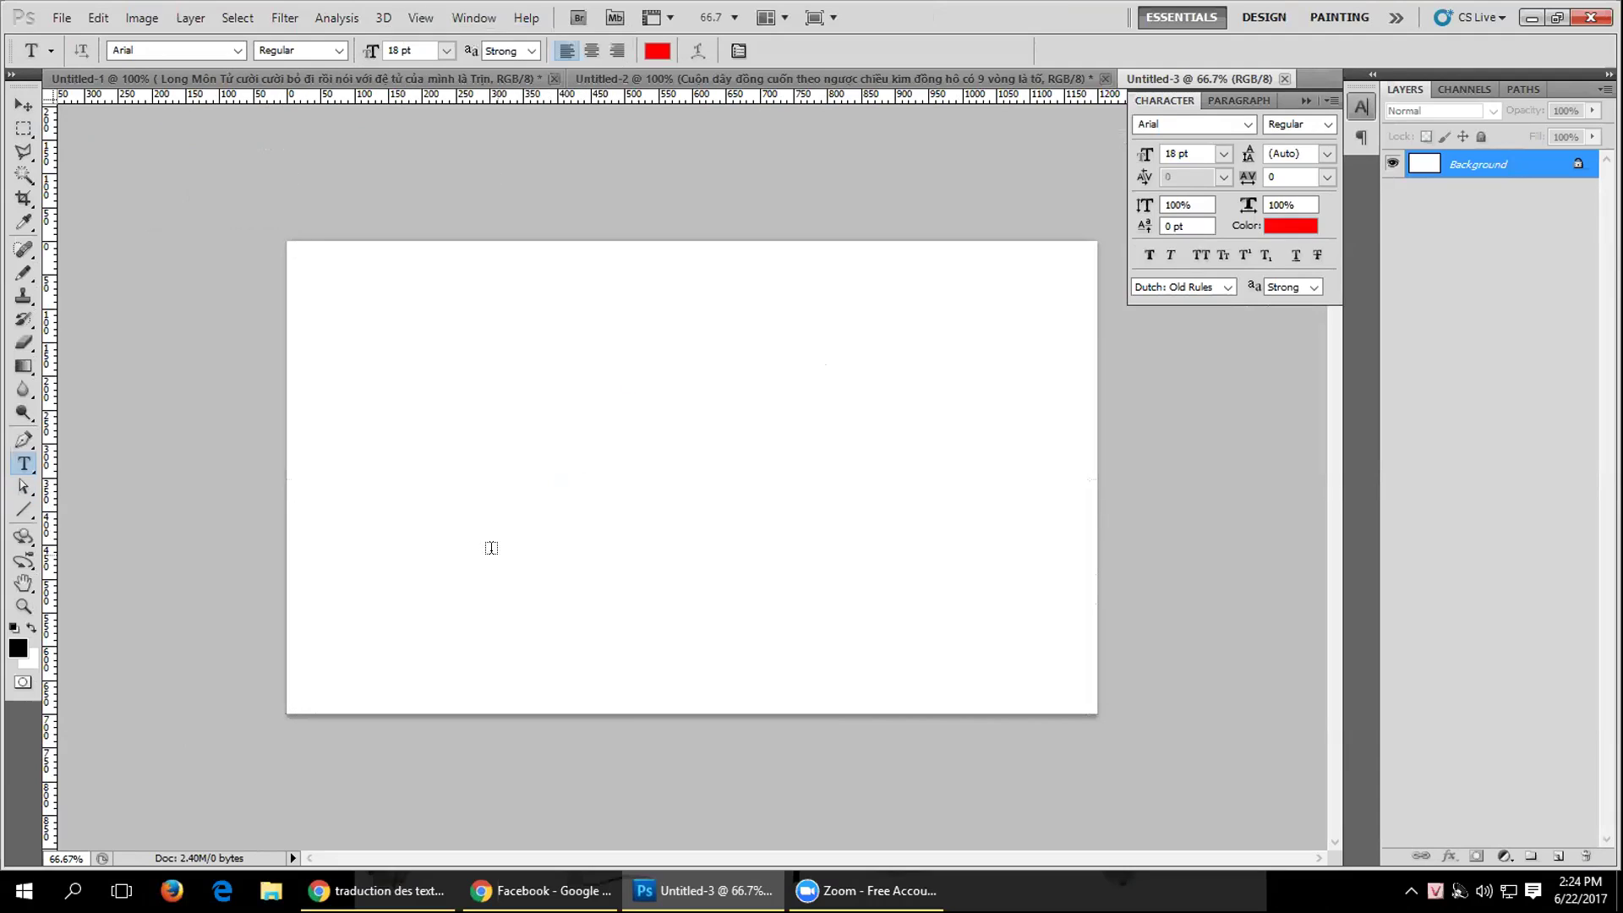
Set the foreground color to pure red (#ff0000).
{"action": "right_click", "coordinate": [24, 465]}
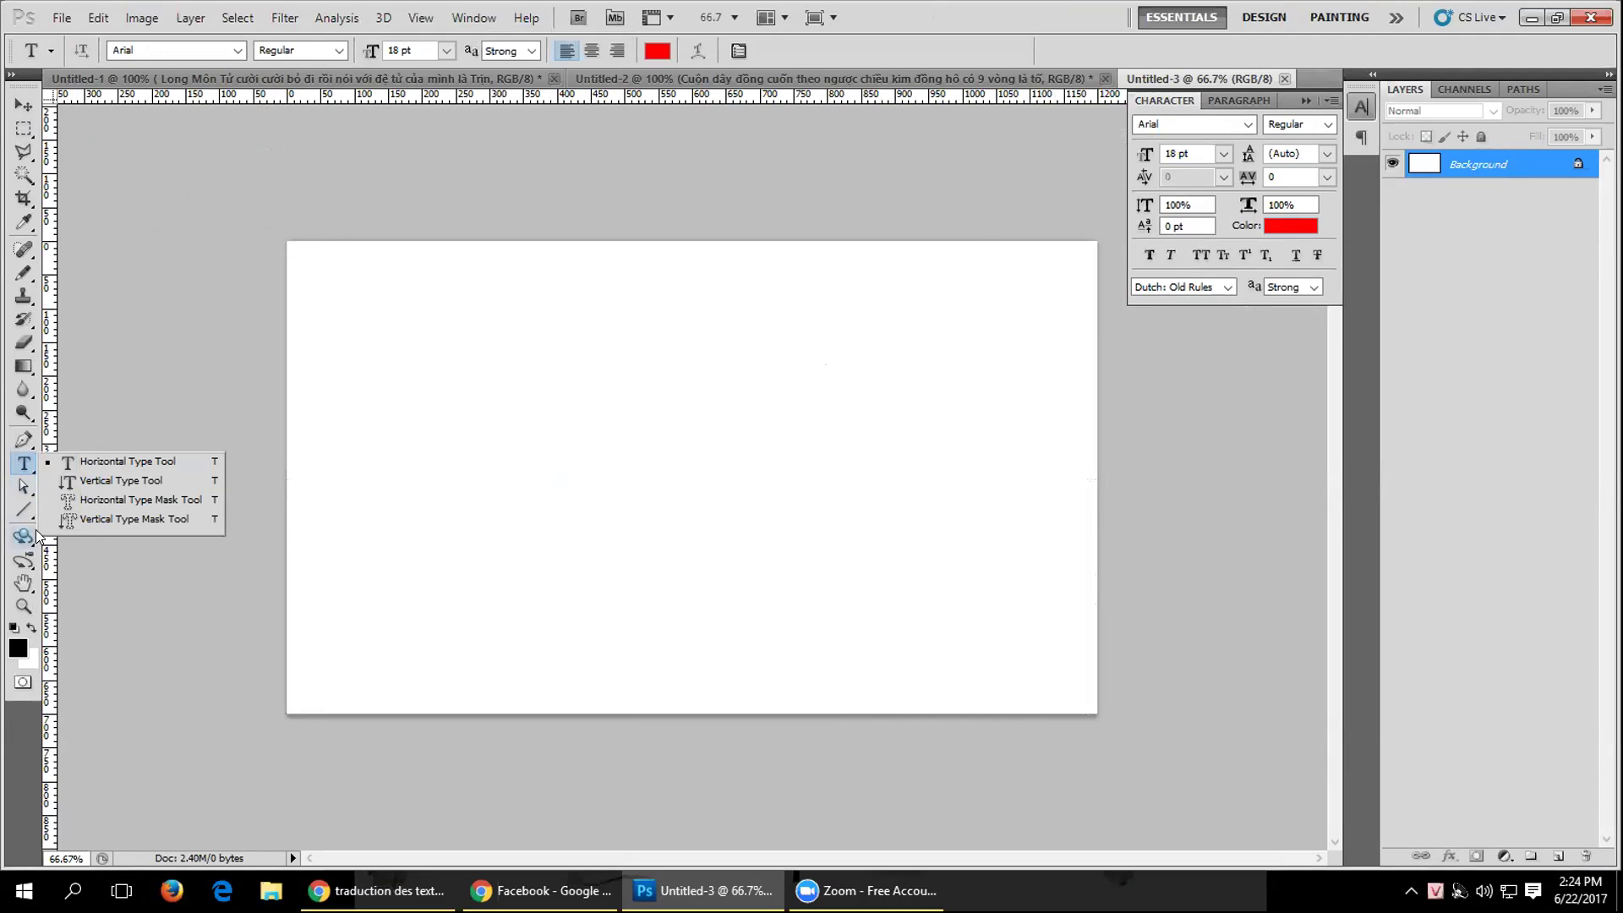
{"action": "left_click", "coordinate": [17, 648]}
{"action": "left_click_drag", "start_coordinate": [1213, 581], "coordinate": [1317, 543]}
{"action": "left_click", "coordinate": [1322, 536]}
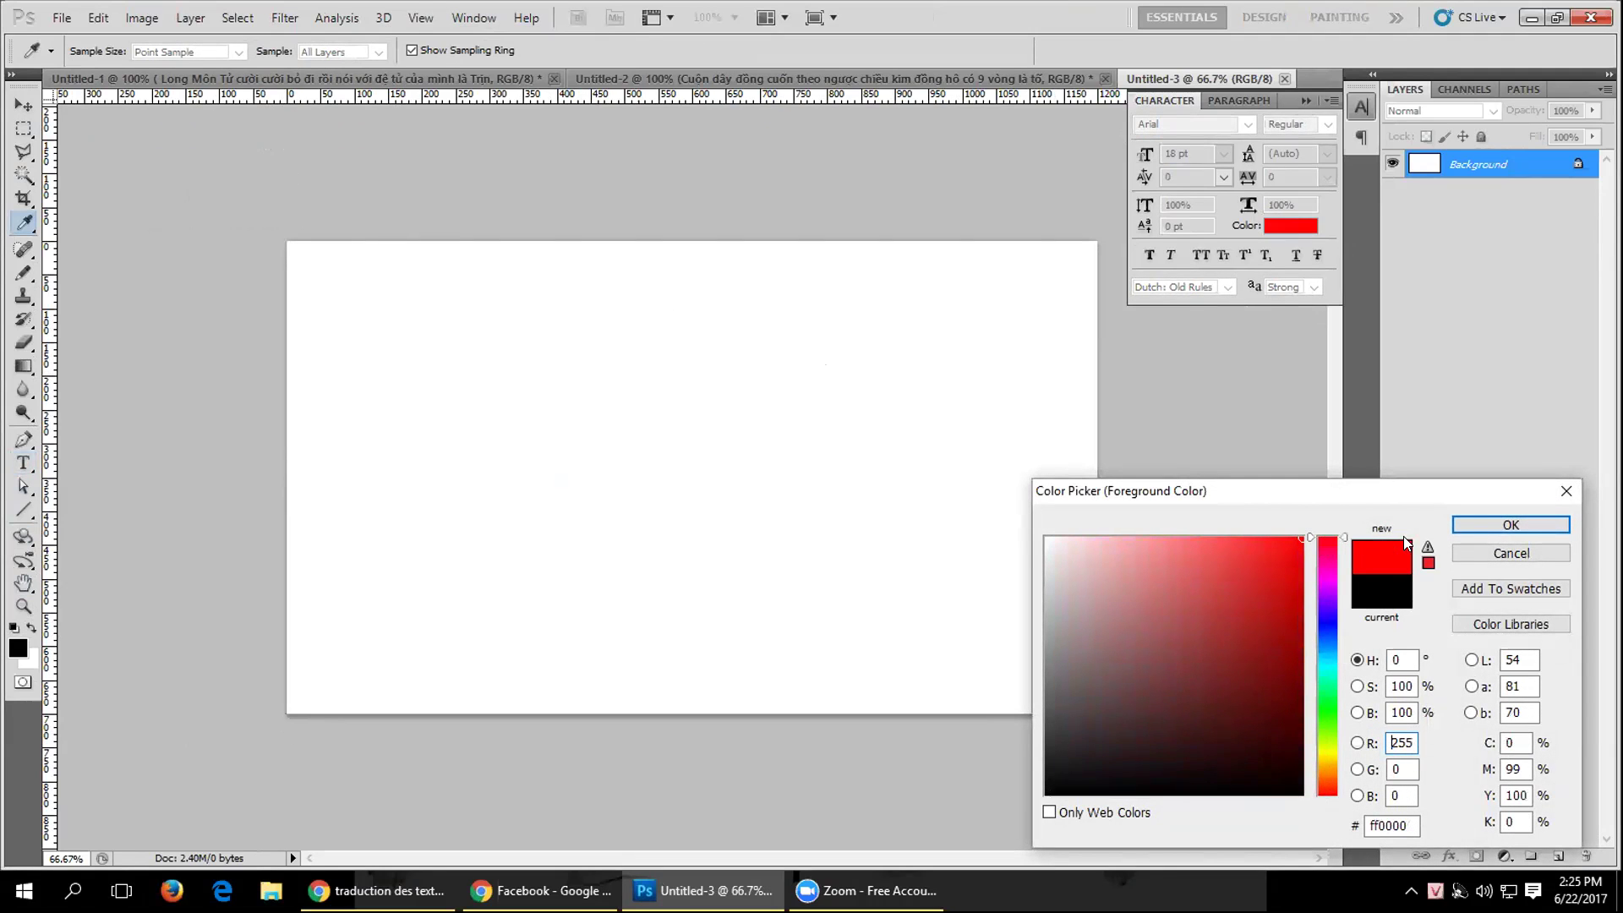
{"action": "left_click", "coordinate": [1493, 526]}
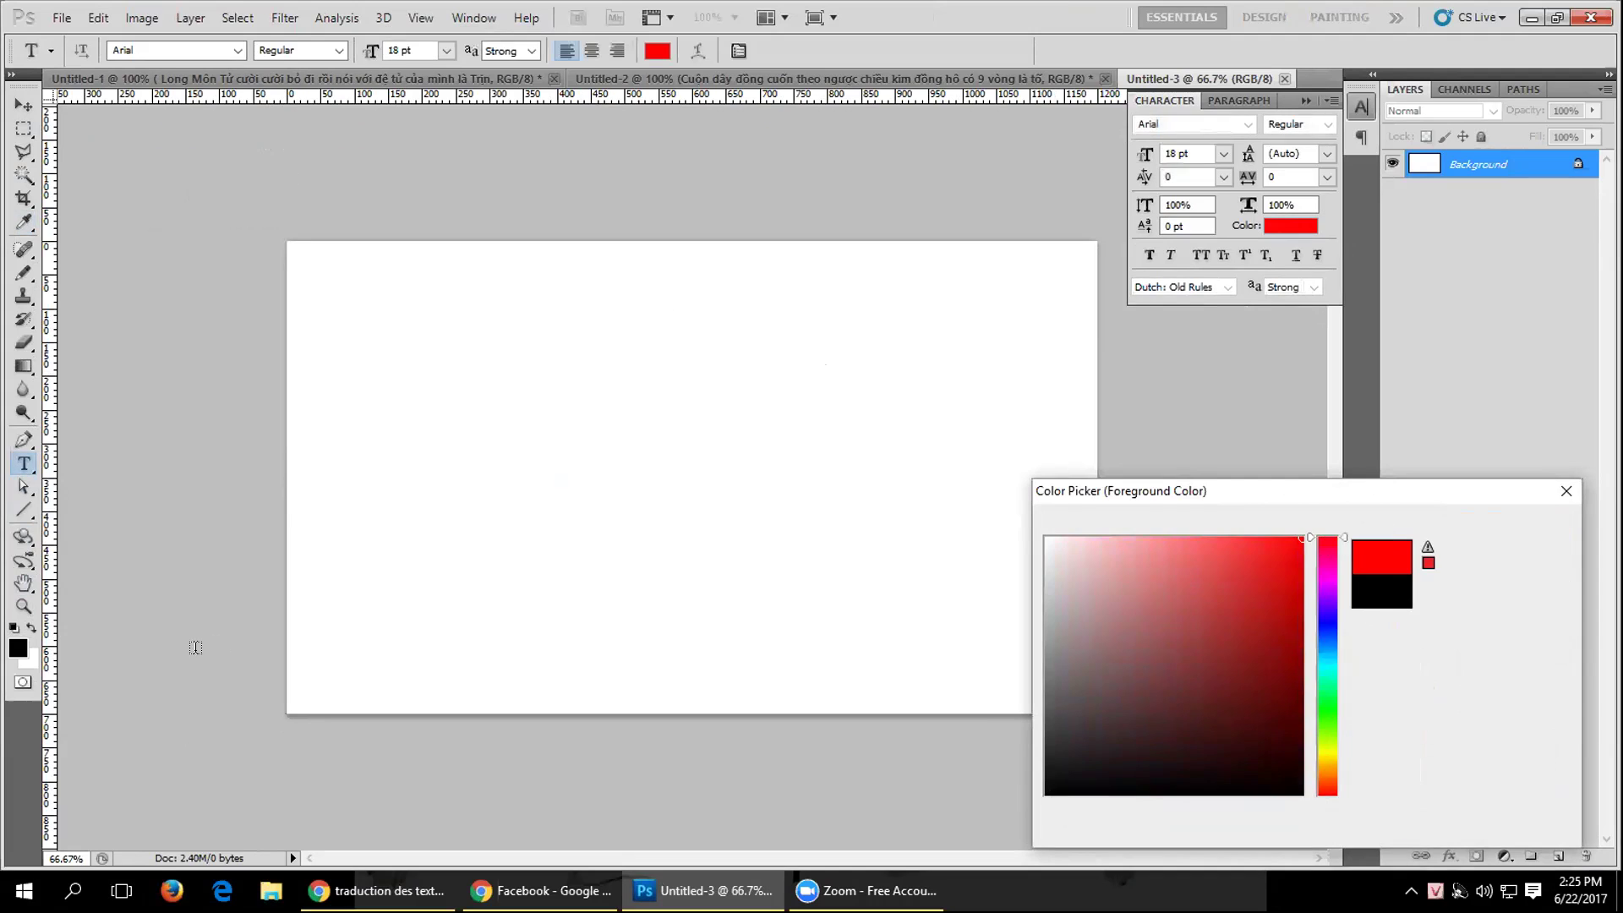
{"action": "left_click_drag", "start_coordinate": [766, 599], "coordinate": [804, 605]}
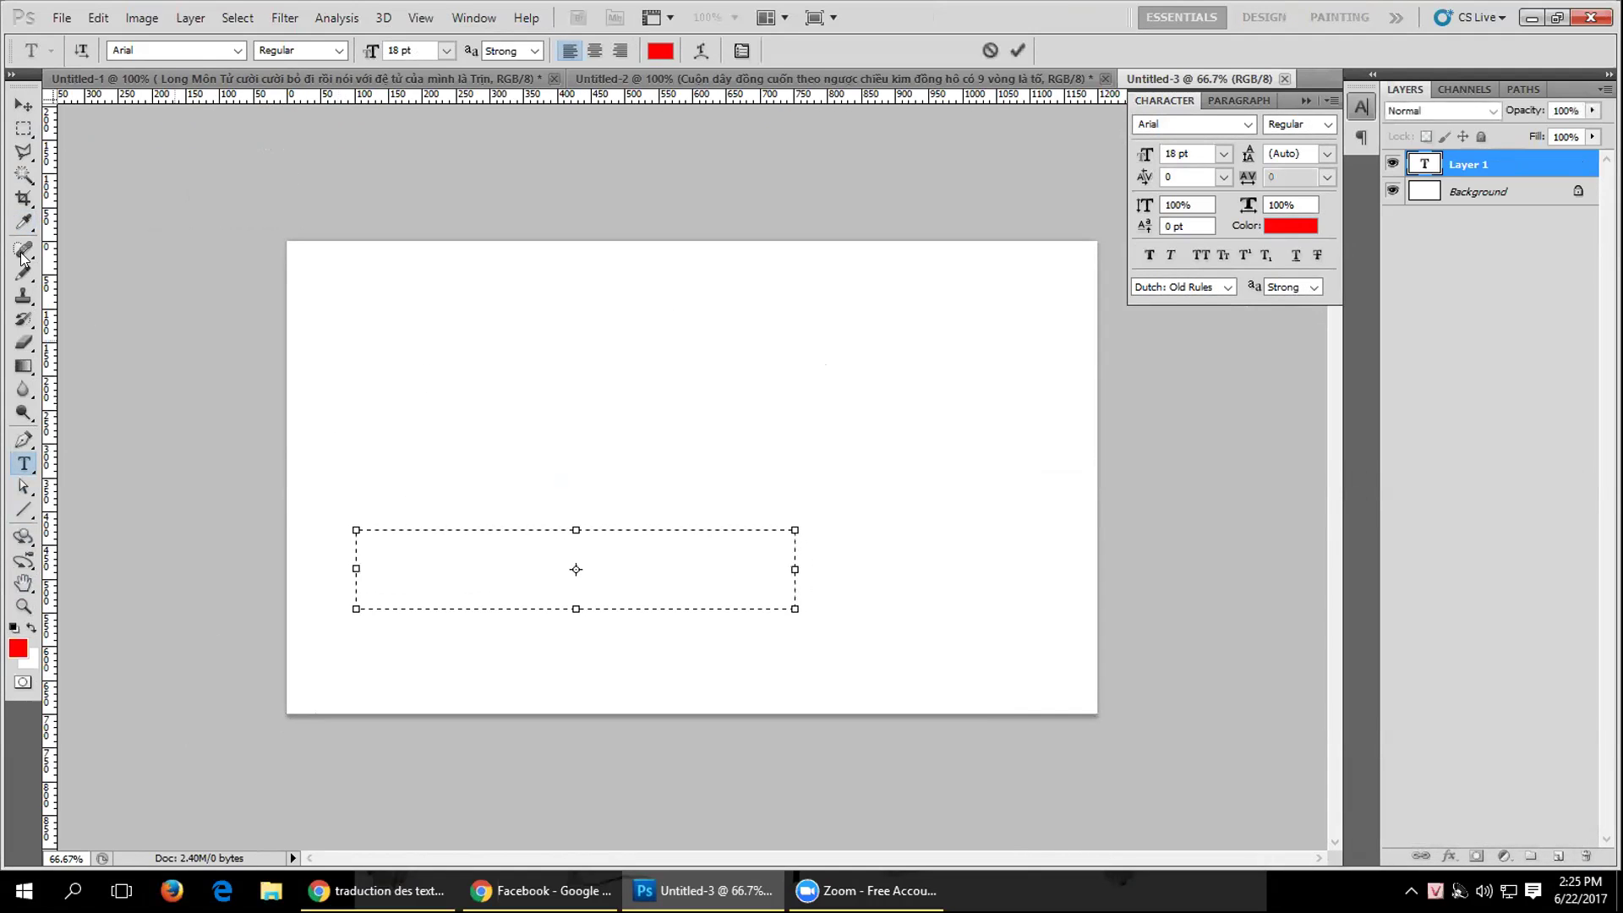
{"action": "left_click", "coordinate": [24, 128]}
{"action": "left_click_drag", "start_coordinate": [286, 568], "coordinate": [352, 614]}
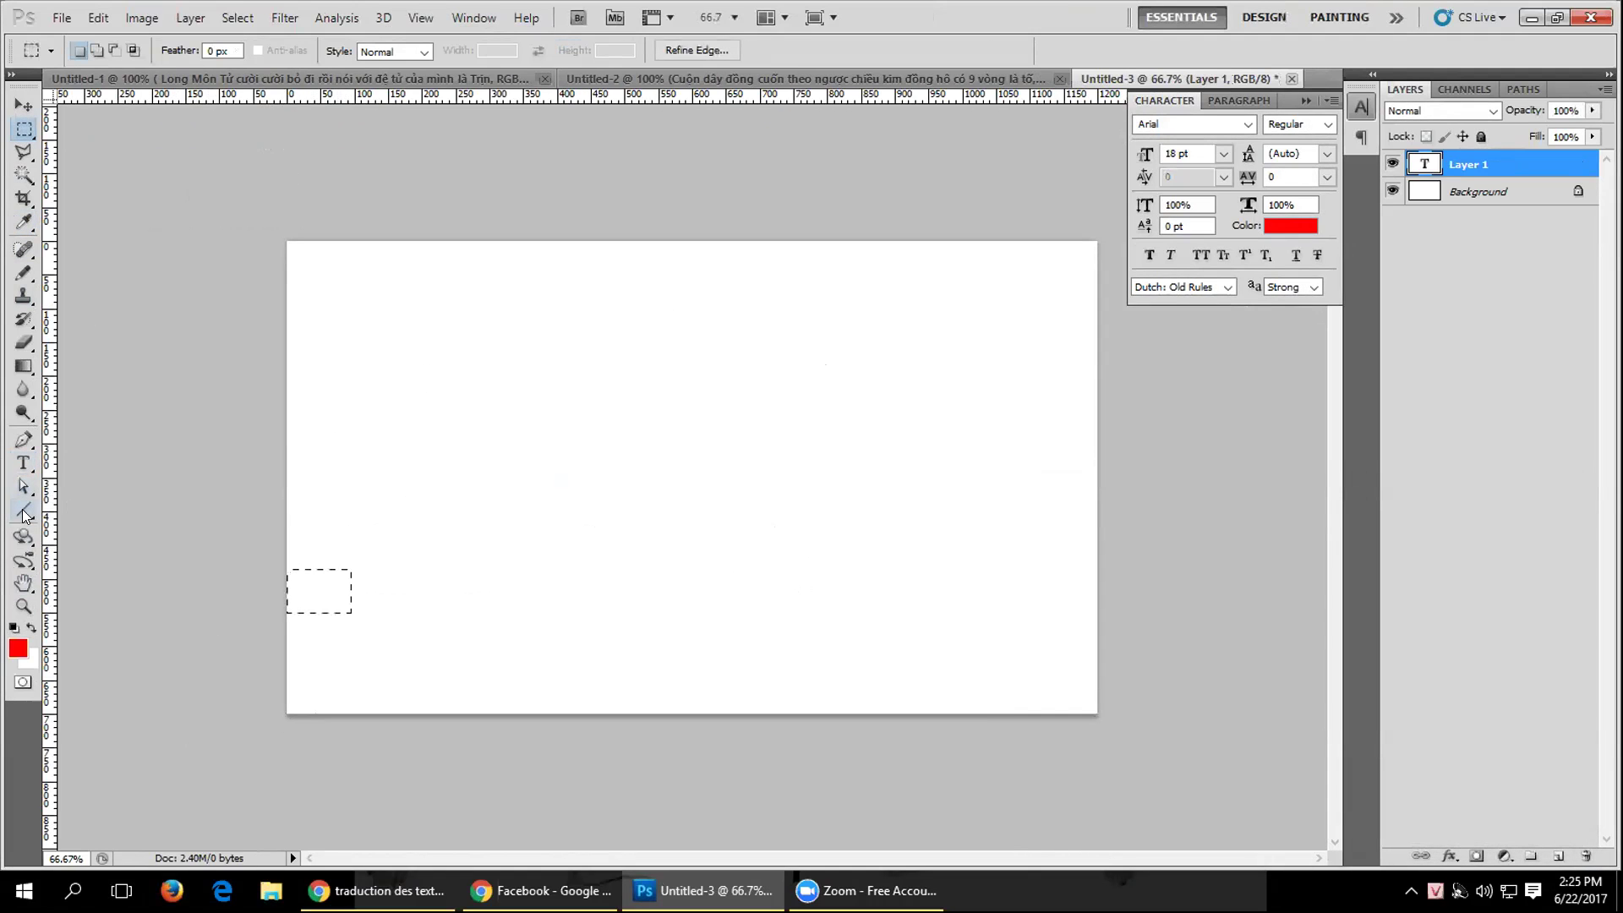
Deselect the small marquee area and draw a red rectangle shape about 1065 by 185 px across the lower part of the canvas.
{"action": "left_click", "coordinate": [24, 510]}
{"action": "right_click", "coordinate": [27, 510]}
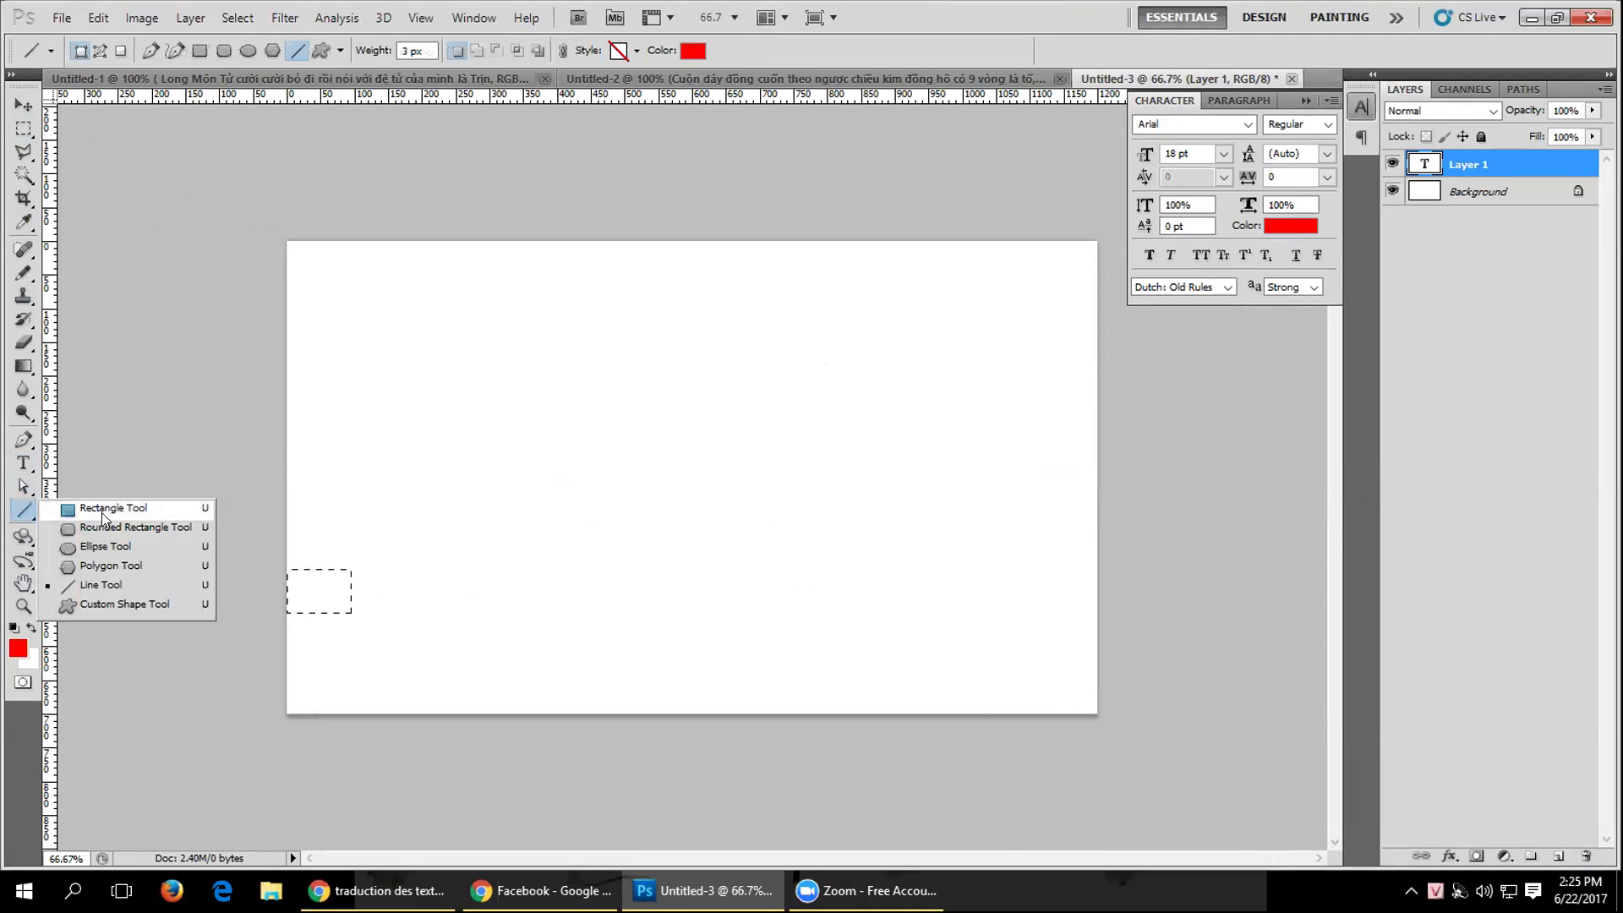
{"action": "left_click", "coordinate": [85, 511]}
{"action": "left_click", "coordinate": [23, 128]}
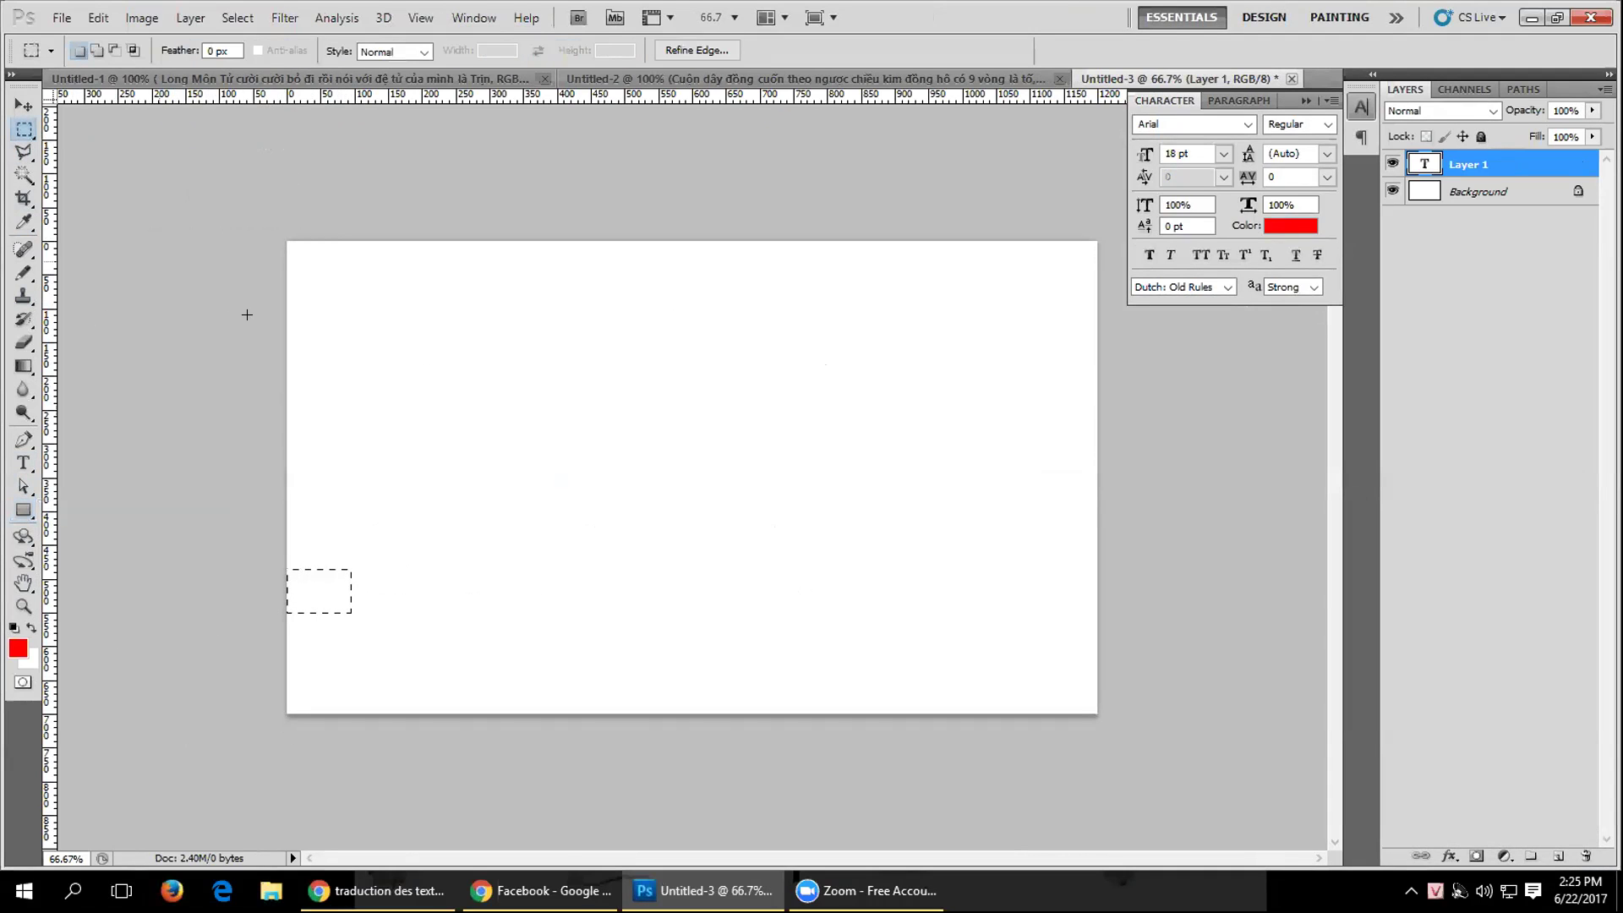
{"action": "left_click", "coordinate": [110, 527]}
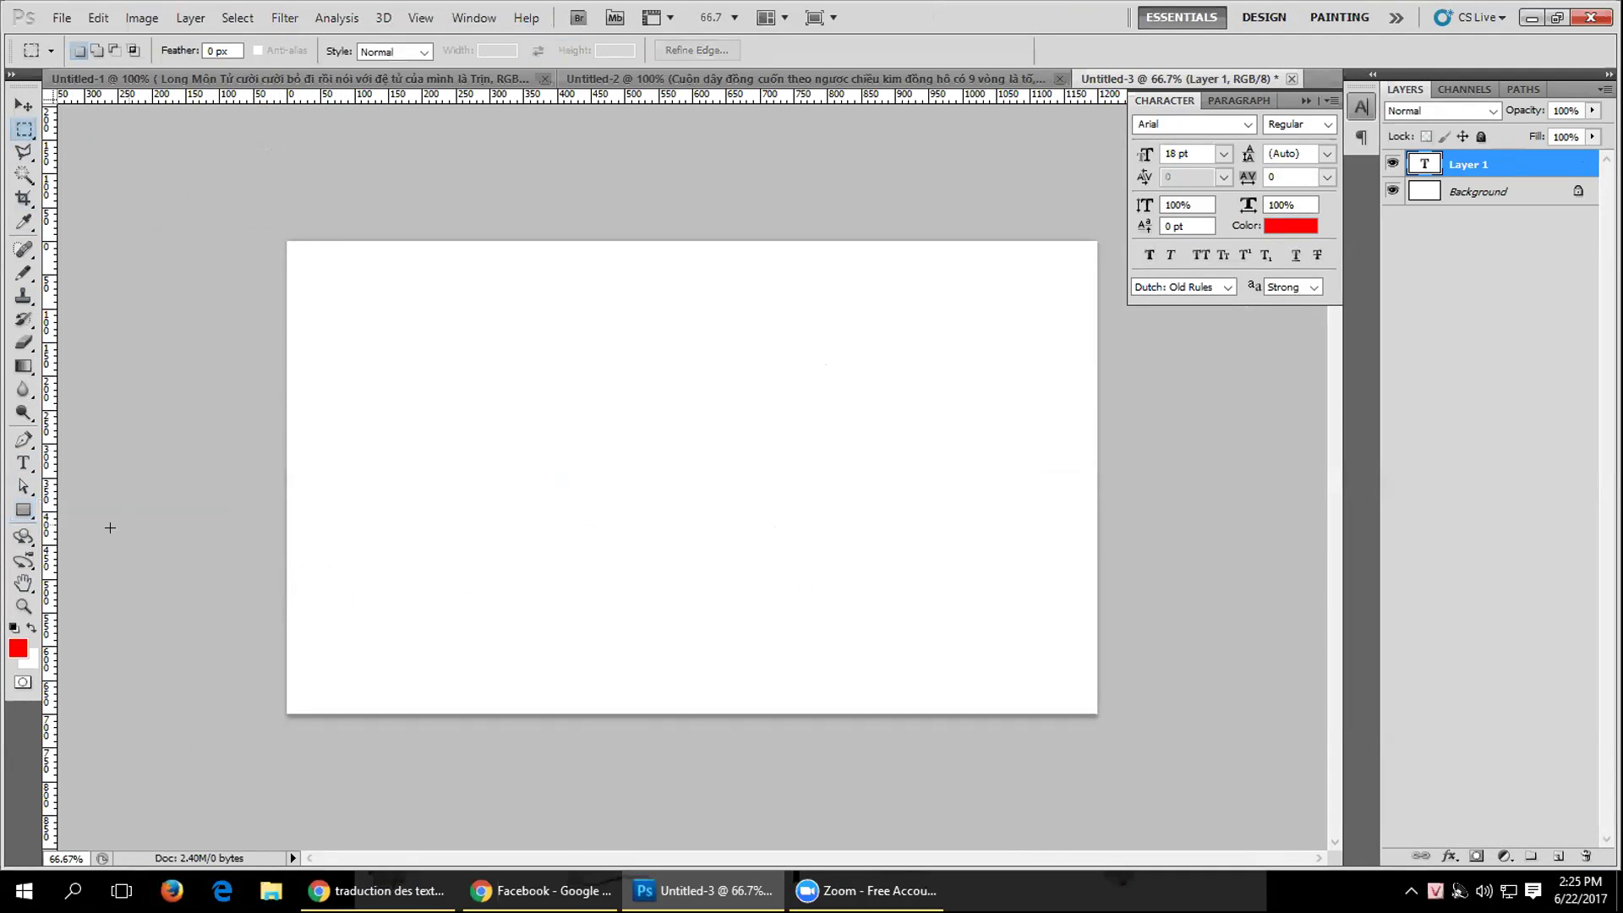
{"action": "left_click", "coordinate": [23, 509]}
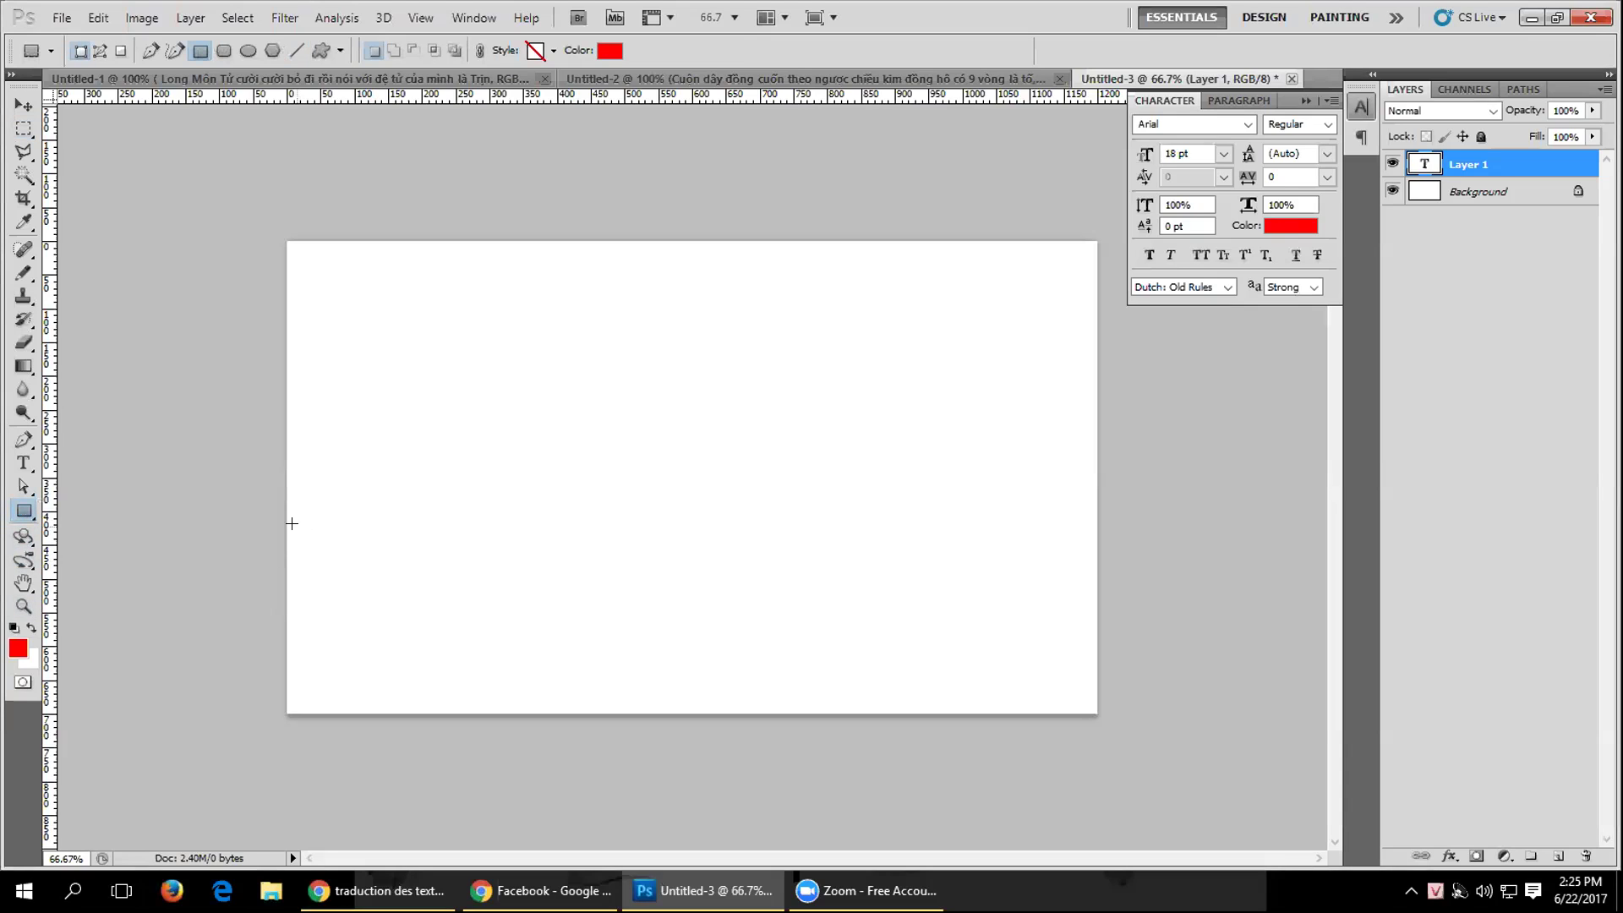
{"action": "left_click_drag", "start_coordinate": [340, 551], "coordinate": [1060, 676]}
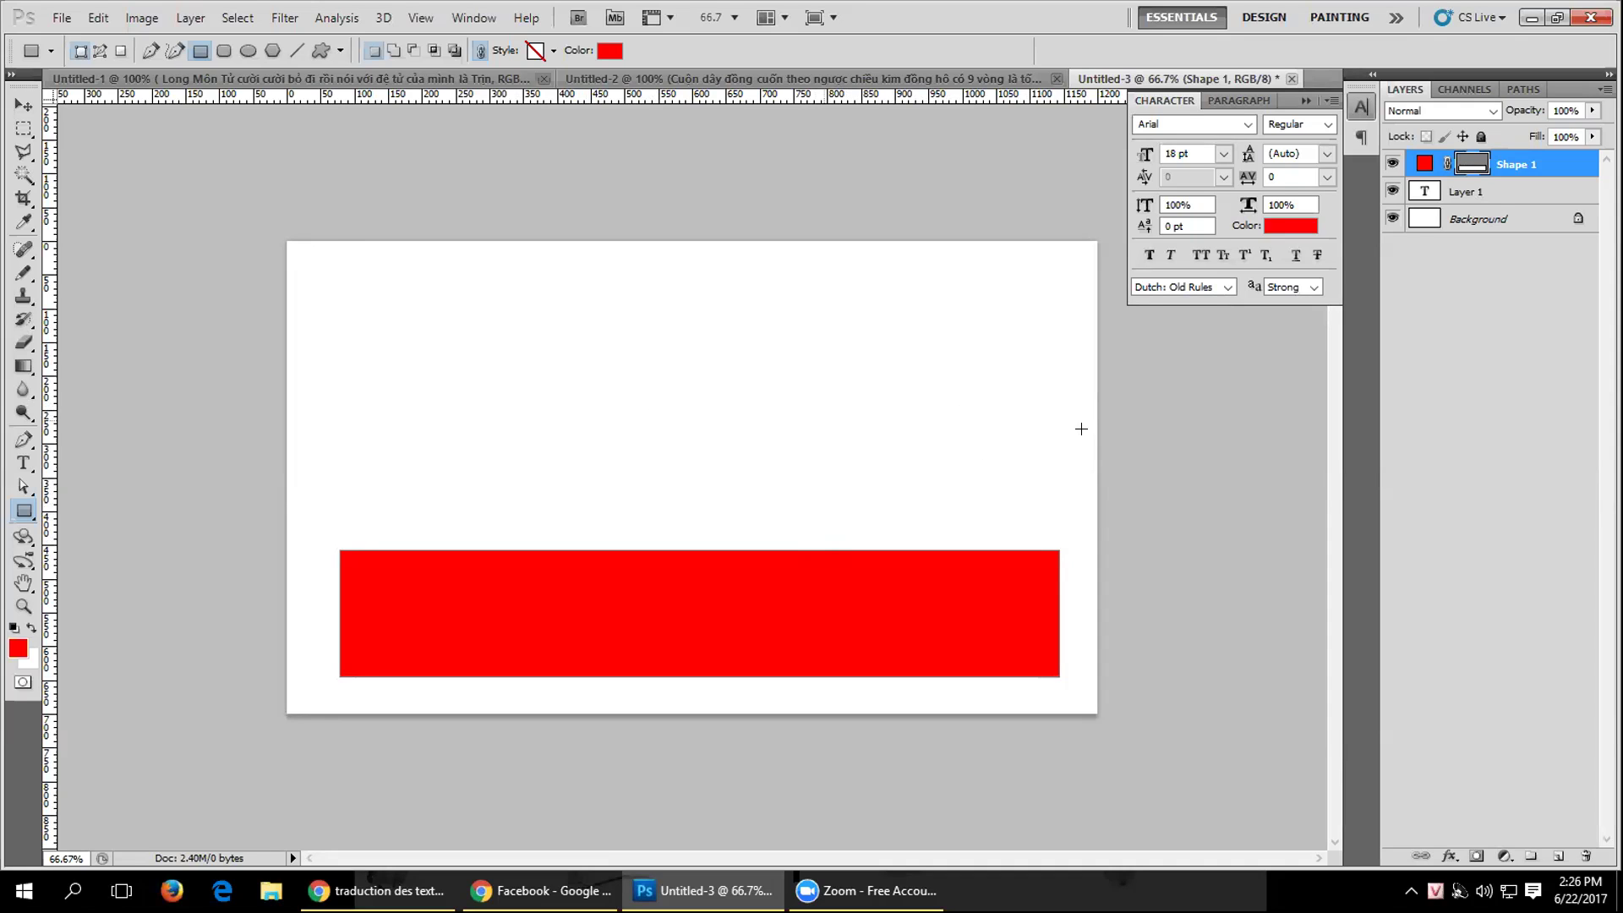
Add a new empty layer above the red rectangle shape.
{"action": "left_click", "coordinate": [1558, 857]}
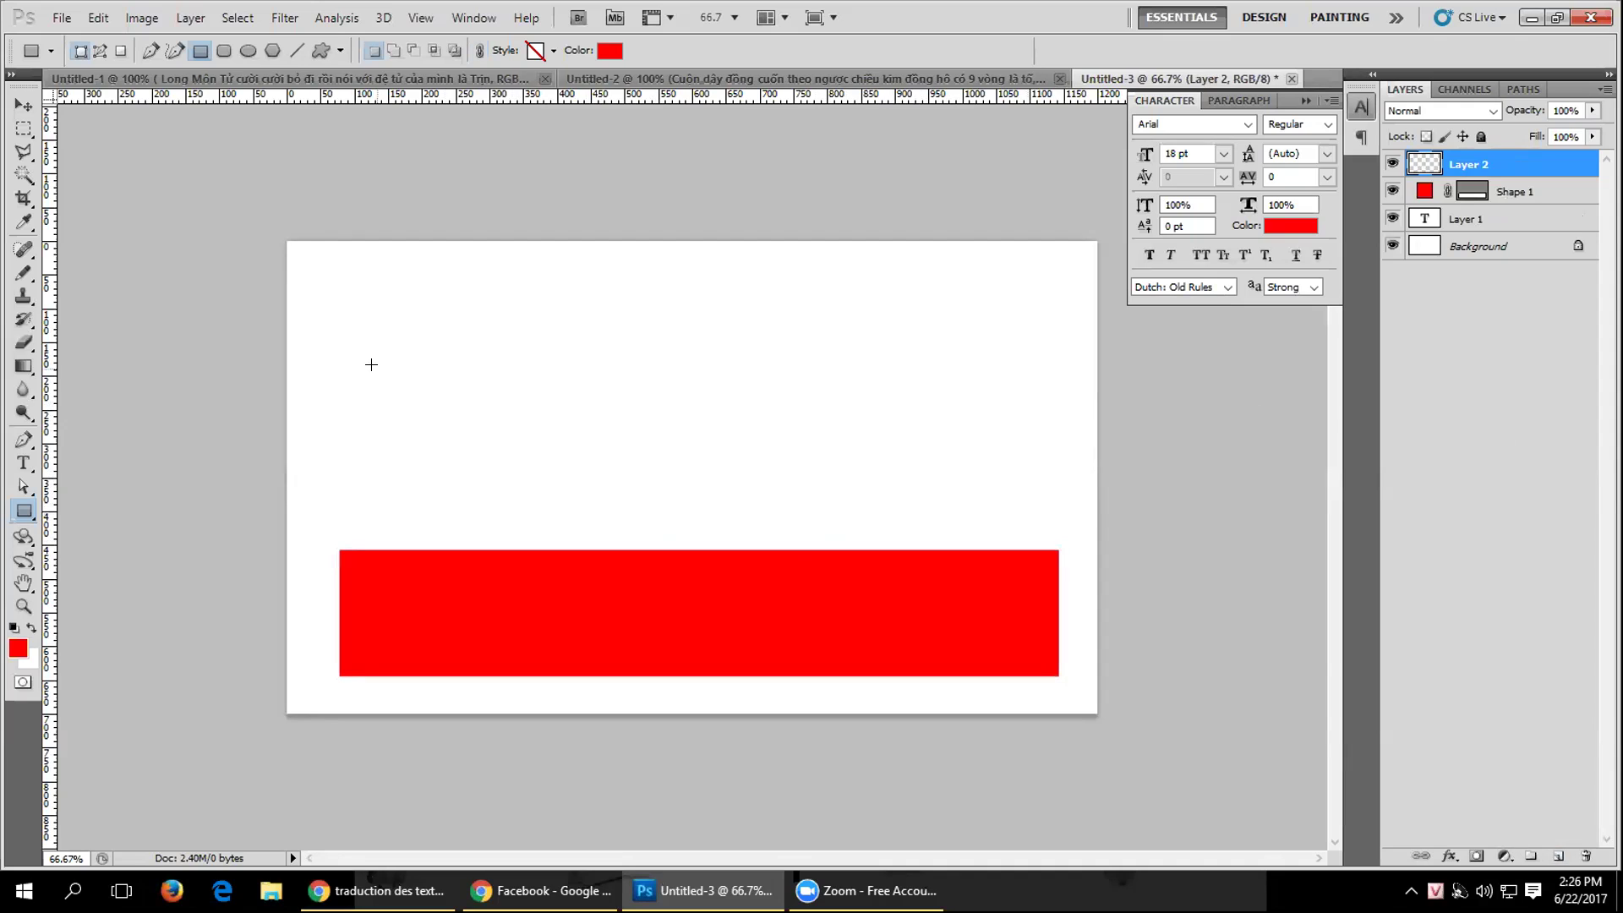
{"action": "left_click_drag", "start_coordinate": [352, 363], "coordinate": [996, 497]}
{"action": "left_click", "coordinate": [98, 18]}
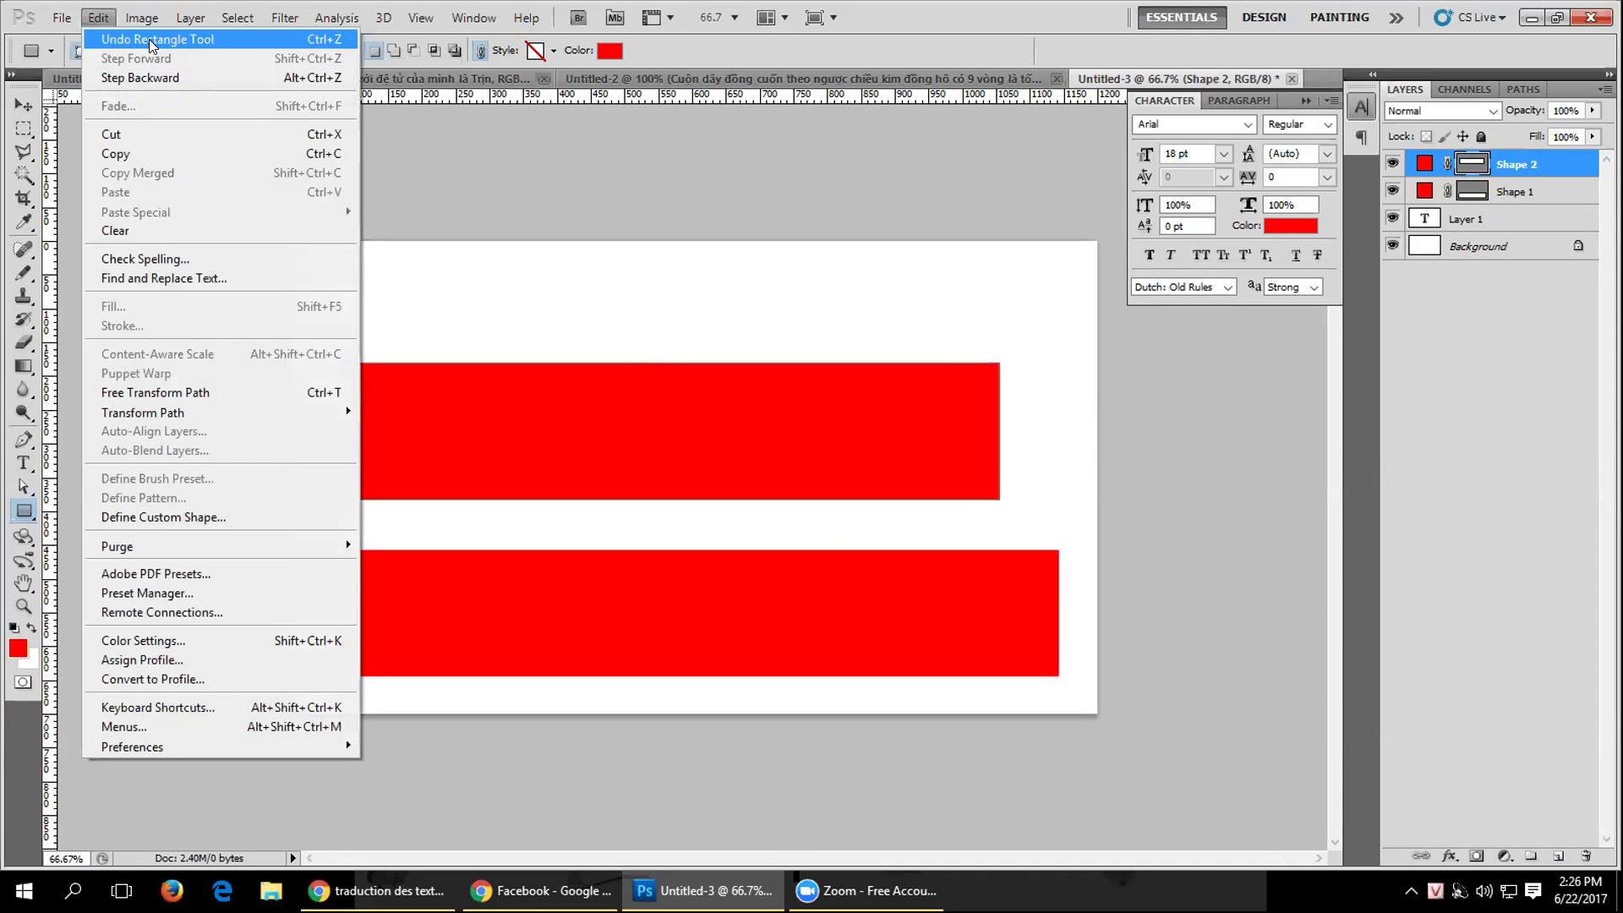
{"action": "left_click", "coordinate": [149, 40]}
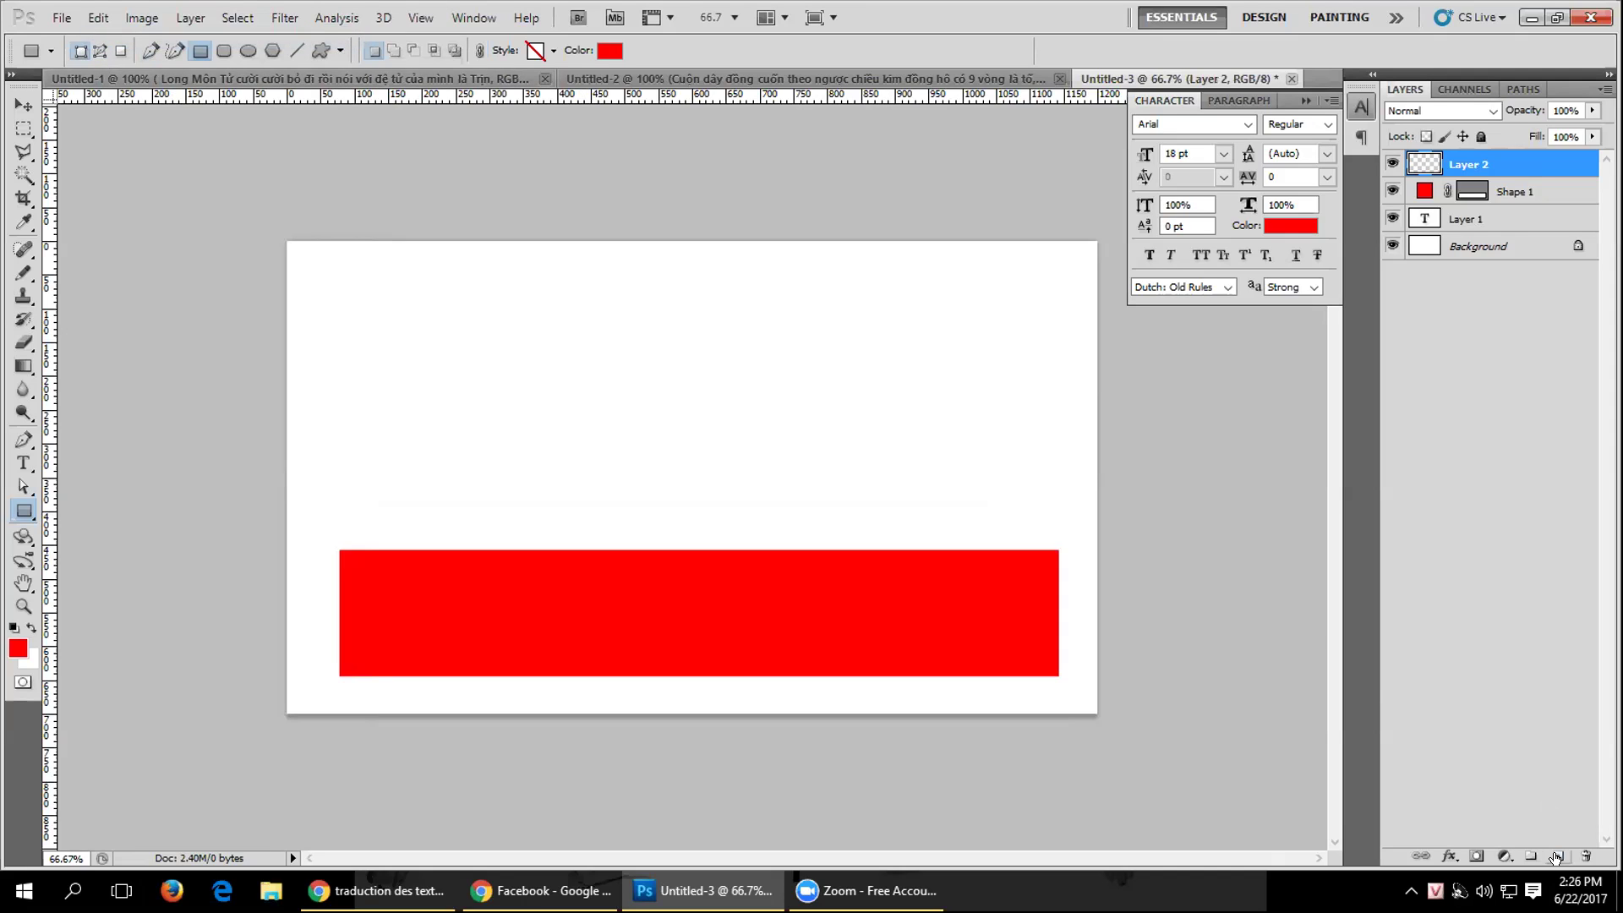
Draw a red rectangle as filled pixels on Layer 2, about 1020 by 220 px, above the existing bar.
{"action": "left_click", "coordinate": [121, 49]}
{"action": "left_click_drag", "start_coordinate": [345, 344], "coordinate": [1036, 491]}
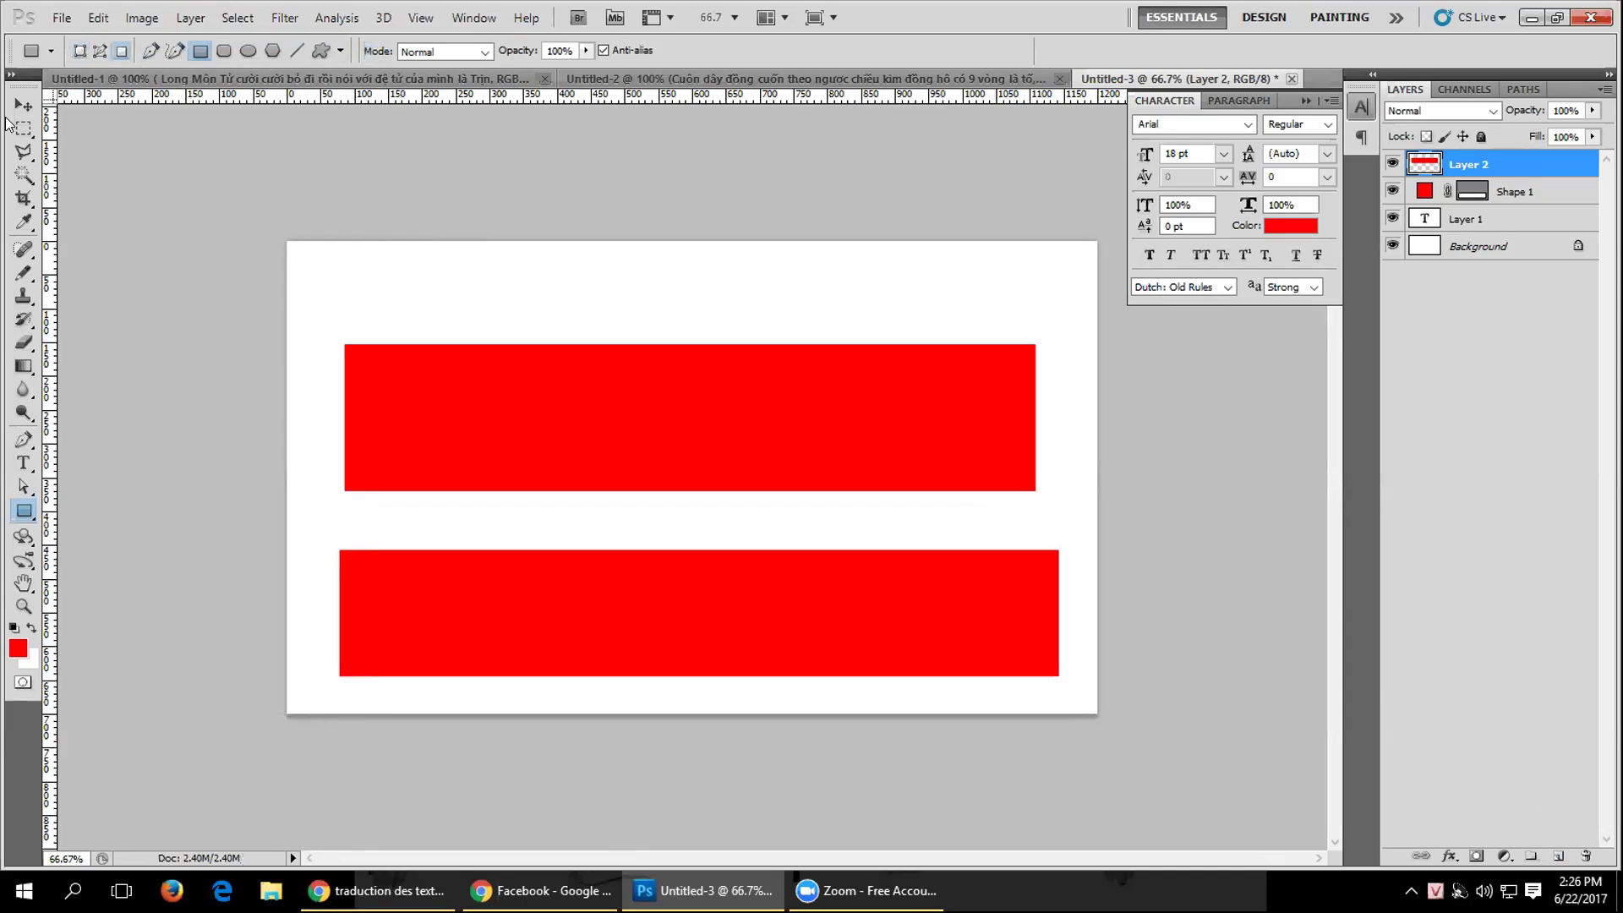
Select the lower-right triangular half of the upper red rectangle with the Polygonal Lasso and cut it away.
{"action": "left_click", "coordinate": [23, 151]}
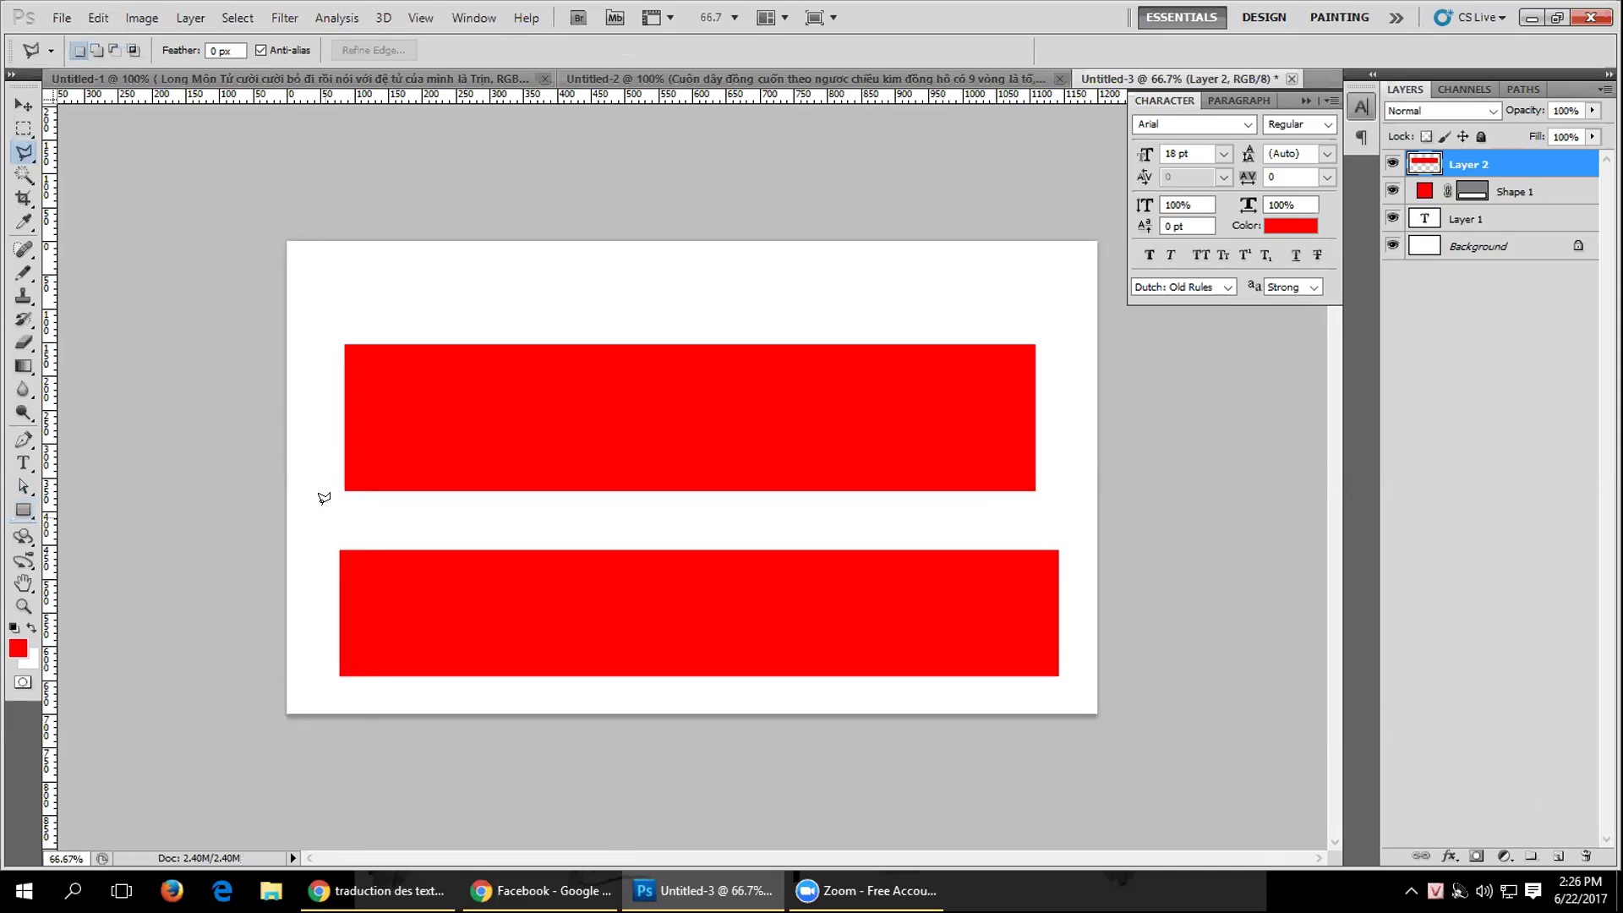
{"action": "left_click", "coordinate": [351, 496]}
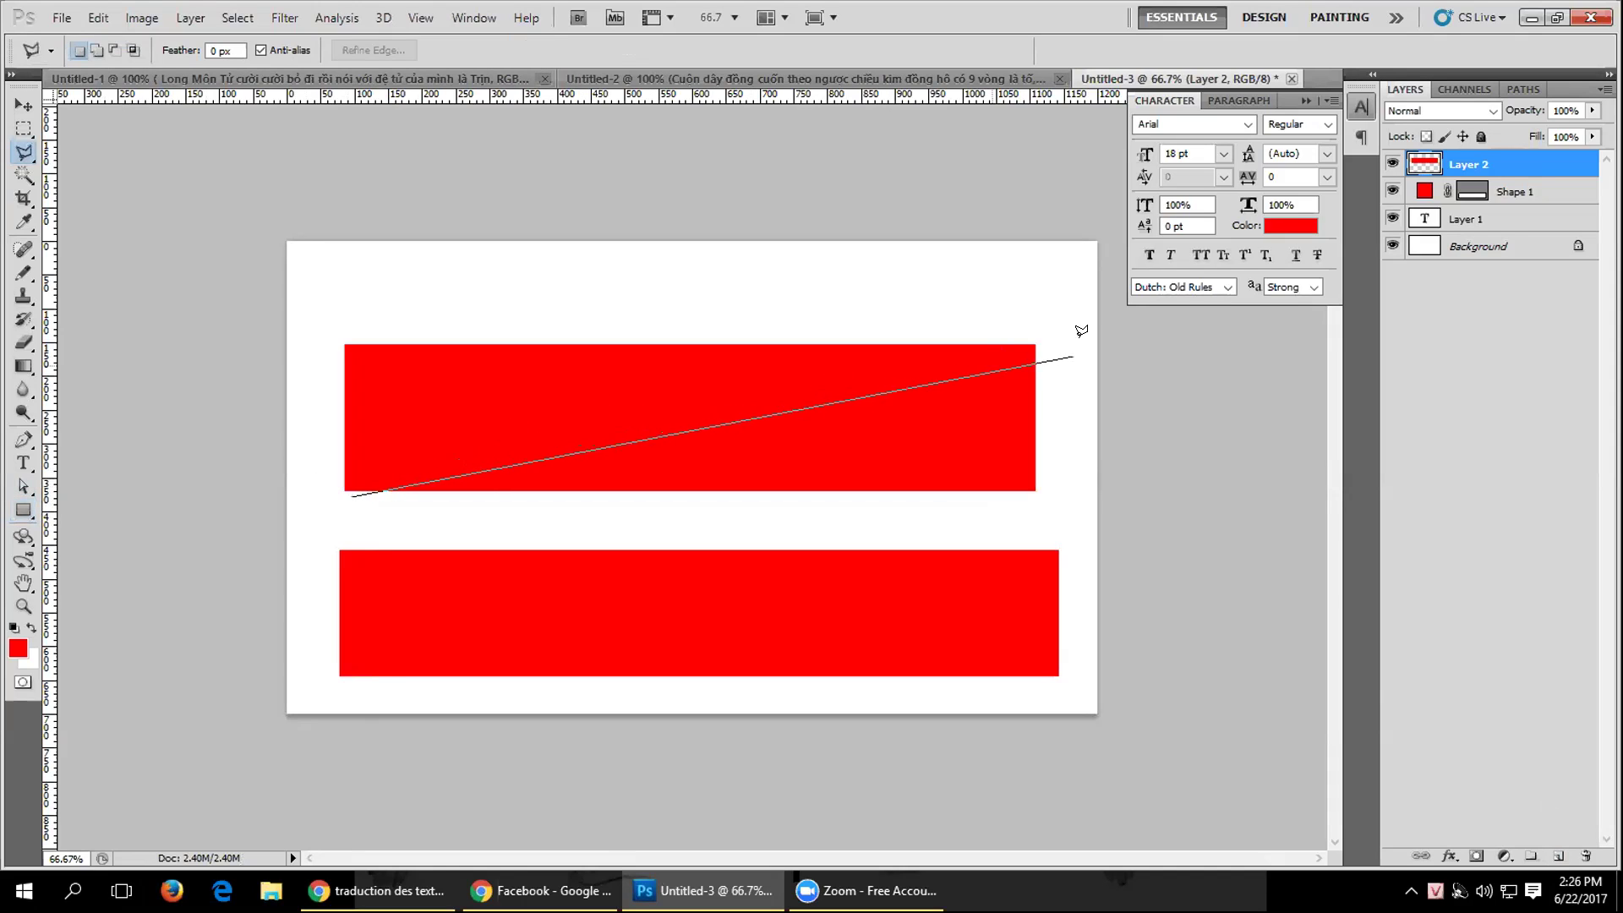
{"action": "left_click", "coordinate": [1076, 337]}
{"action": "left_click", "coordinate": [1071, 531]}
{"action": "left_click", "coordinate": [355, 482]}
{"action": "left_click", "coordinate": [24, 129]}
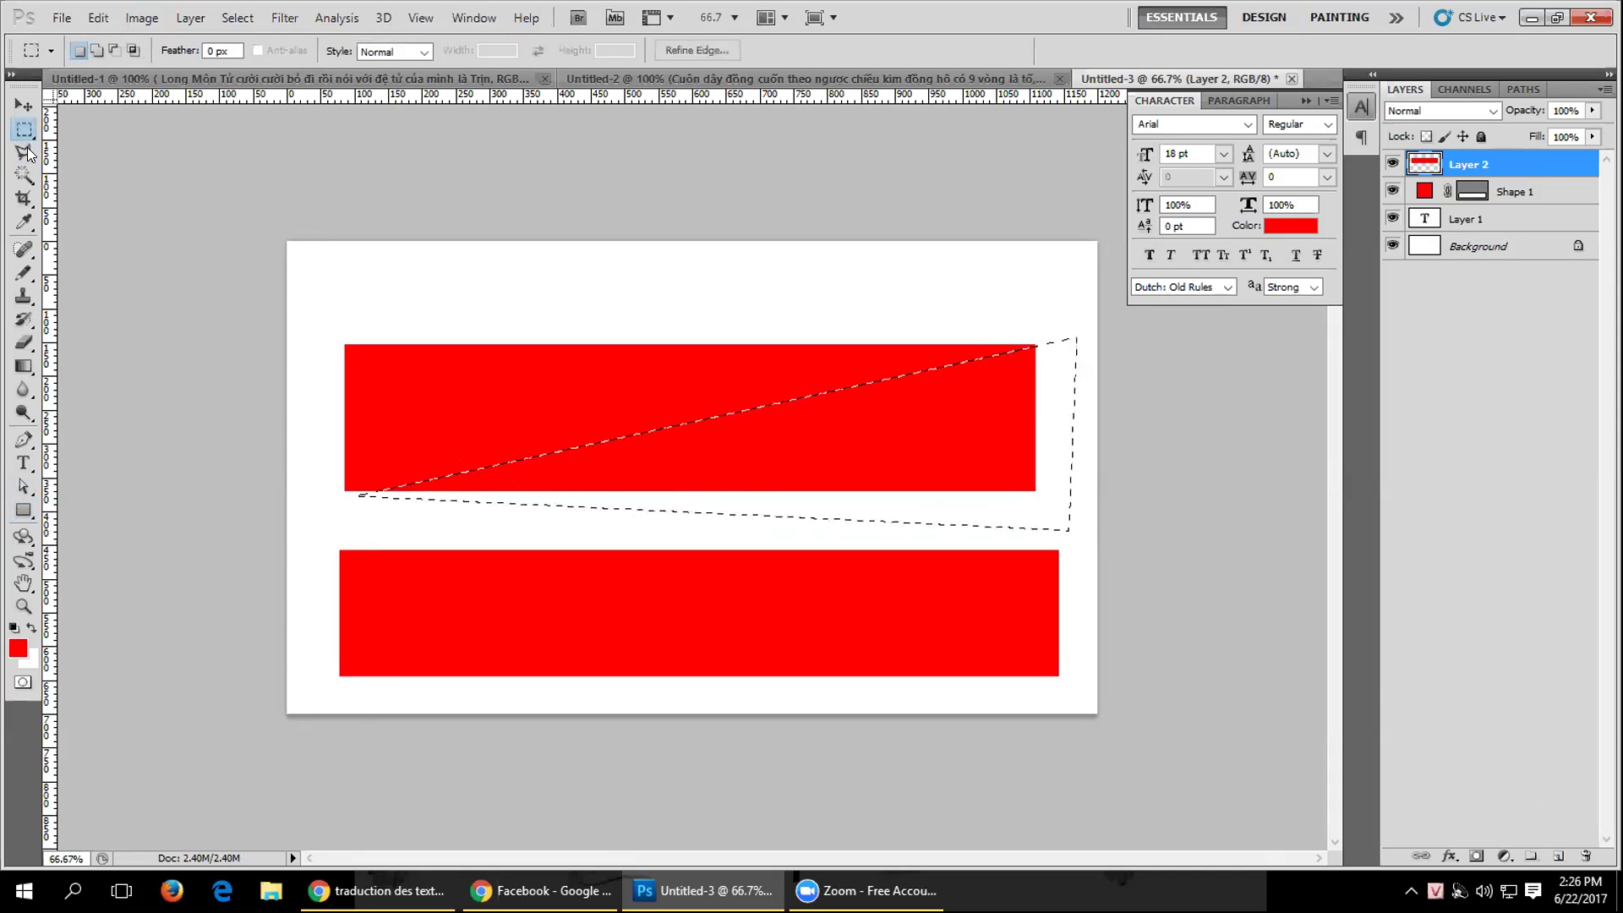
{"action": "left_click", "coordinate": [96, 18]}
{"action": "left_click", "coordinate": [119, 134]}
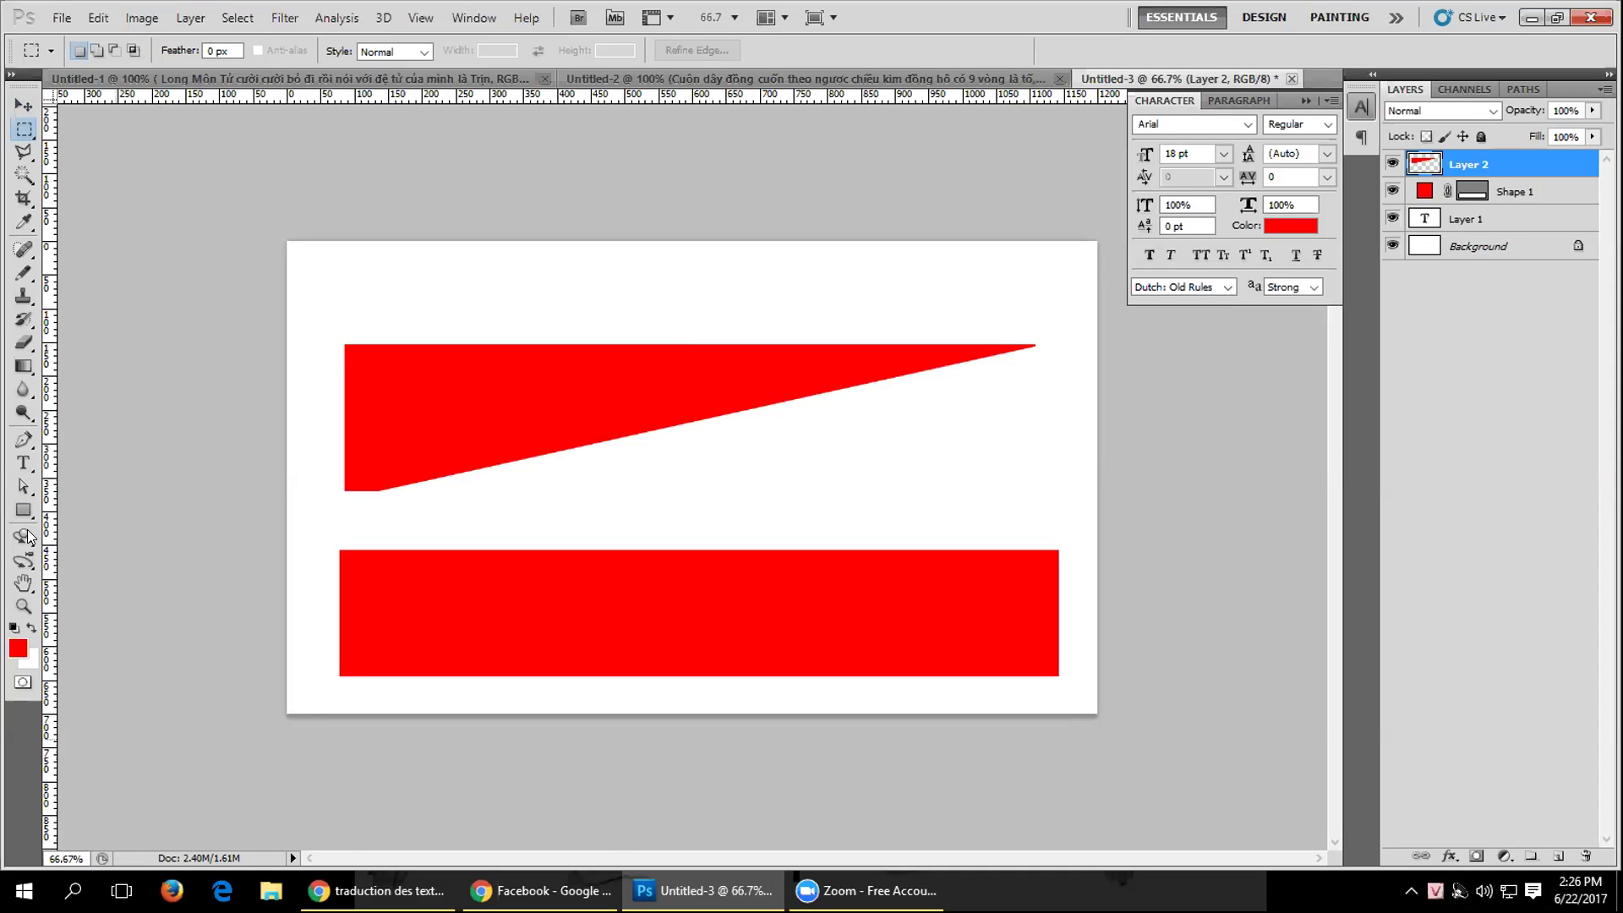
Draw a cyan (#00d8ff) rectangle shape about 1035 by 220 px behind the cut red wedge, layered directly above Shape 1.
{"action": "left_click", "coordinate": [18, 648]}
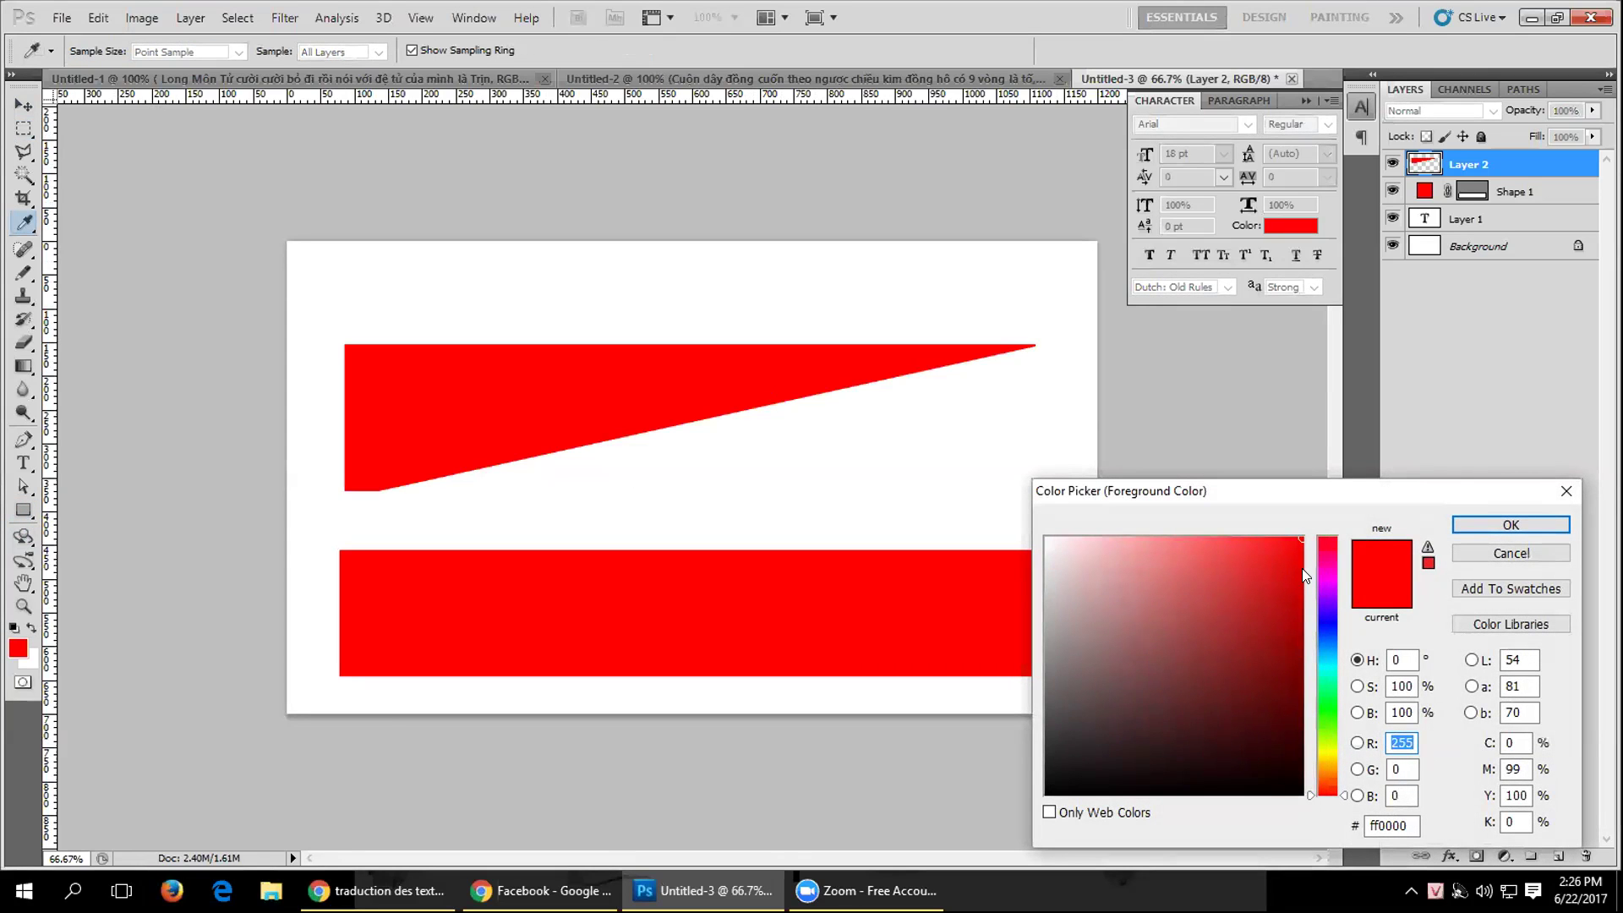
{"action": "left_click", "coordinate": [1324, 660]}
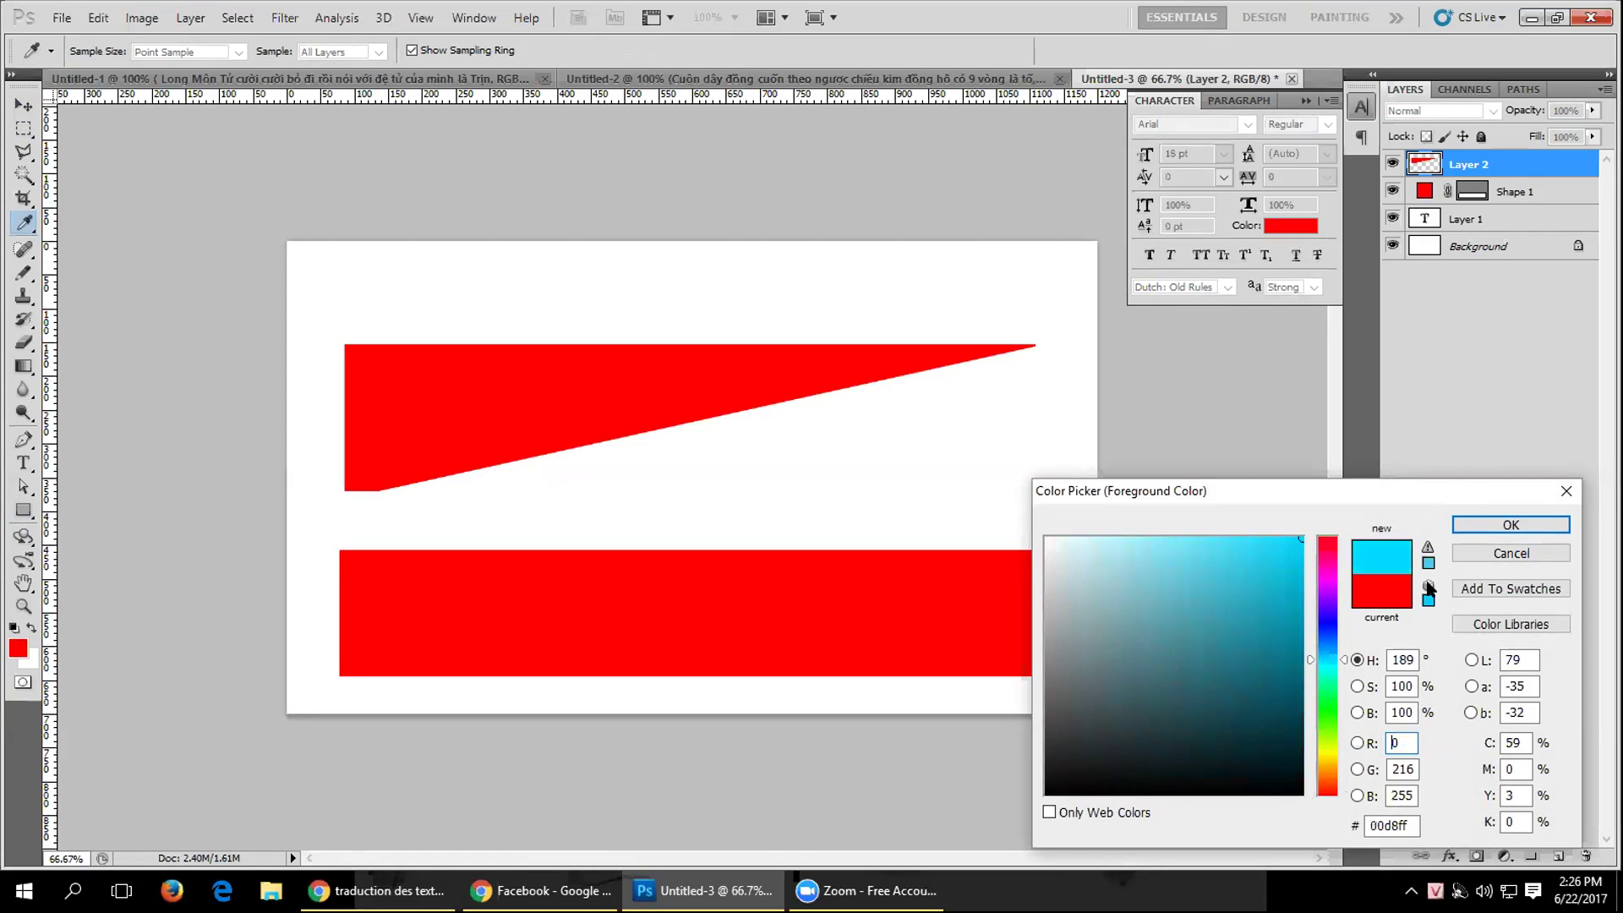
{"action": "left_click", "coordinate": [1476, 524]}
{"action": "left_click", "coordinate": [1516, 191]}
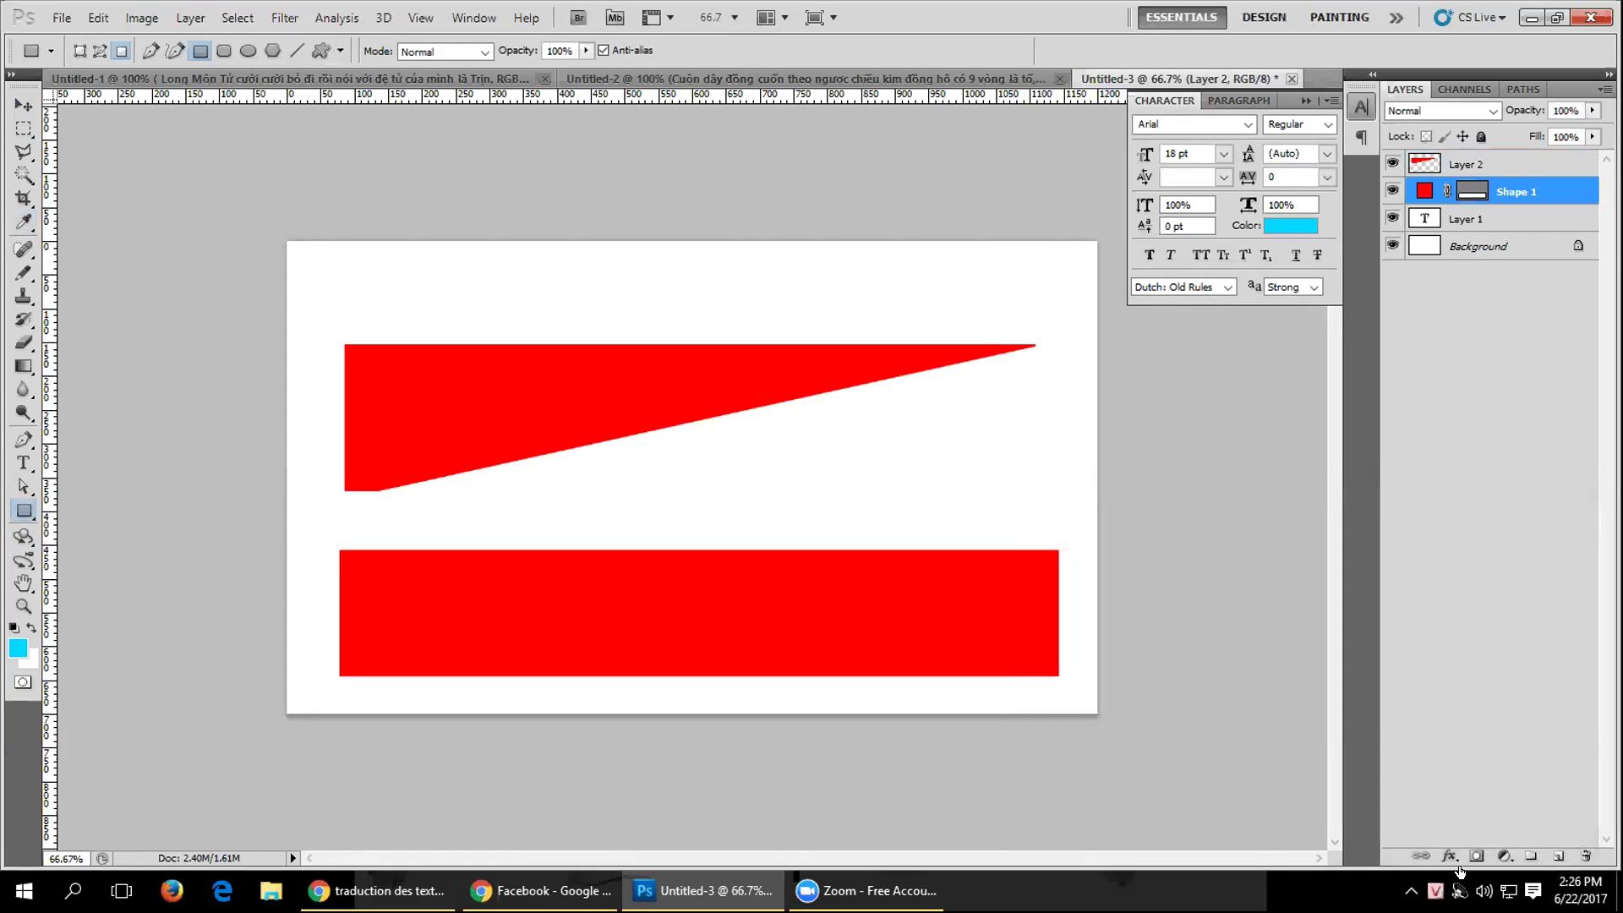
{"action": "left_click", "coordinate": [81, 51]}
{"action": "left_click_drag", "start_coordinate": [345, 344], "coordinate": [1045, 491]}
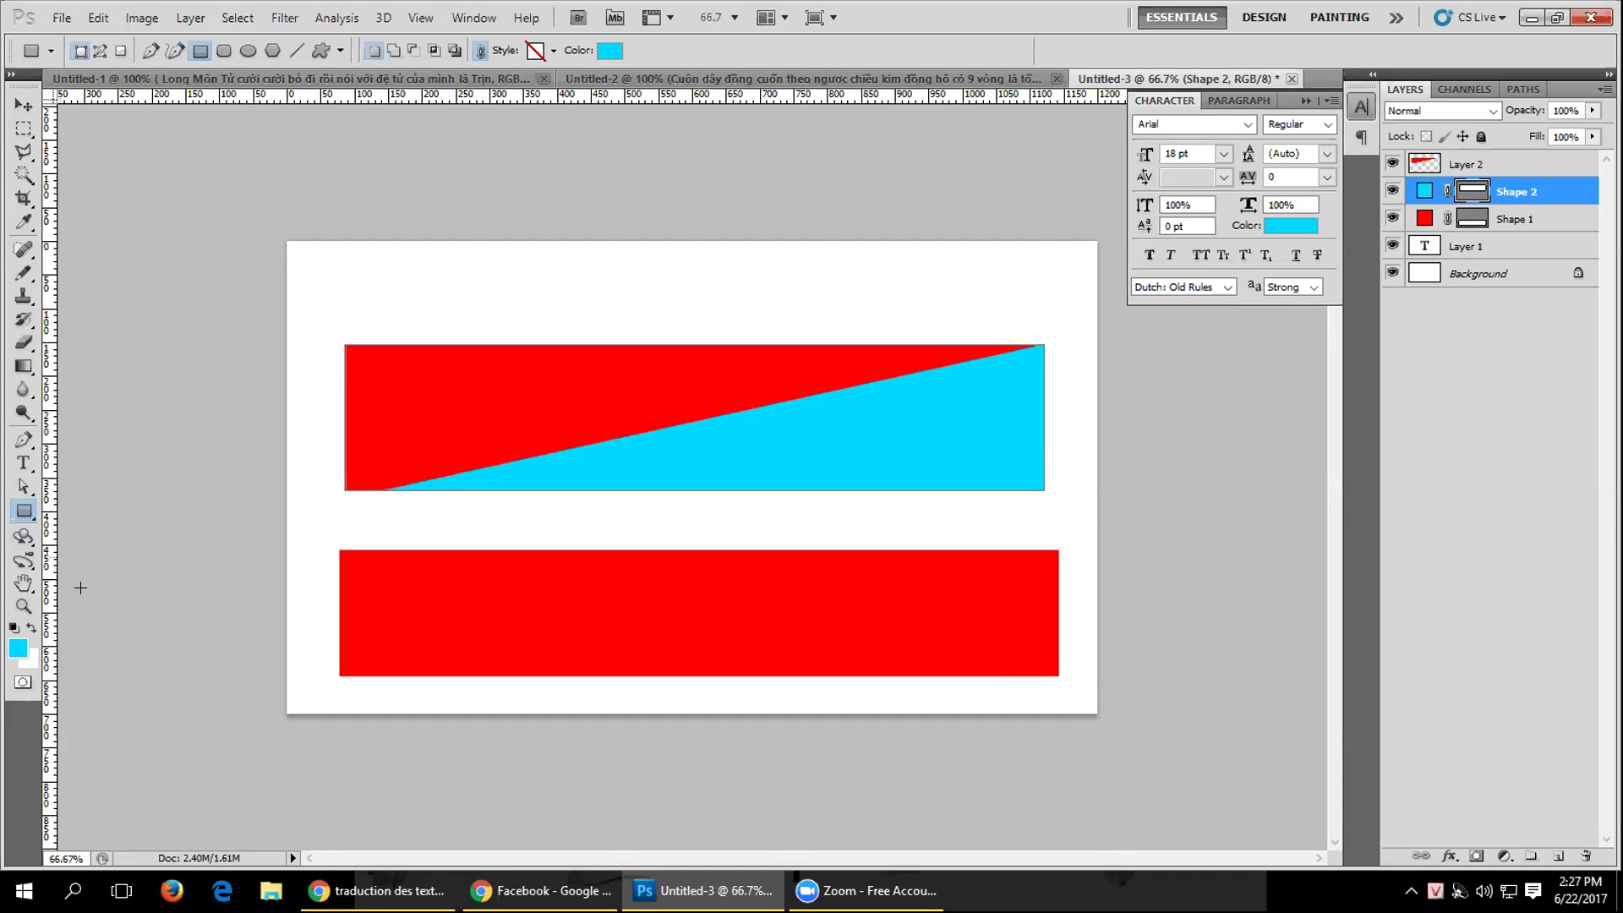
Draw a narrow vertical cyan rectangle shape about 25 by 335 px beside the left end of the two-color bar.
{"action": "left_click", "coordinate": [30, 659]}
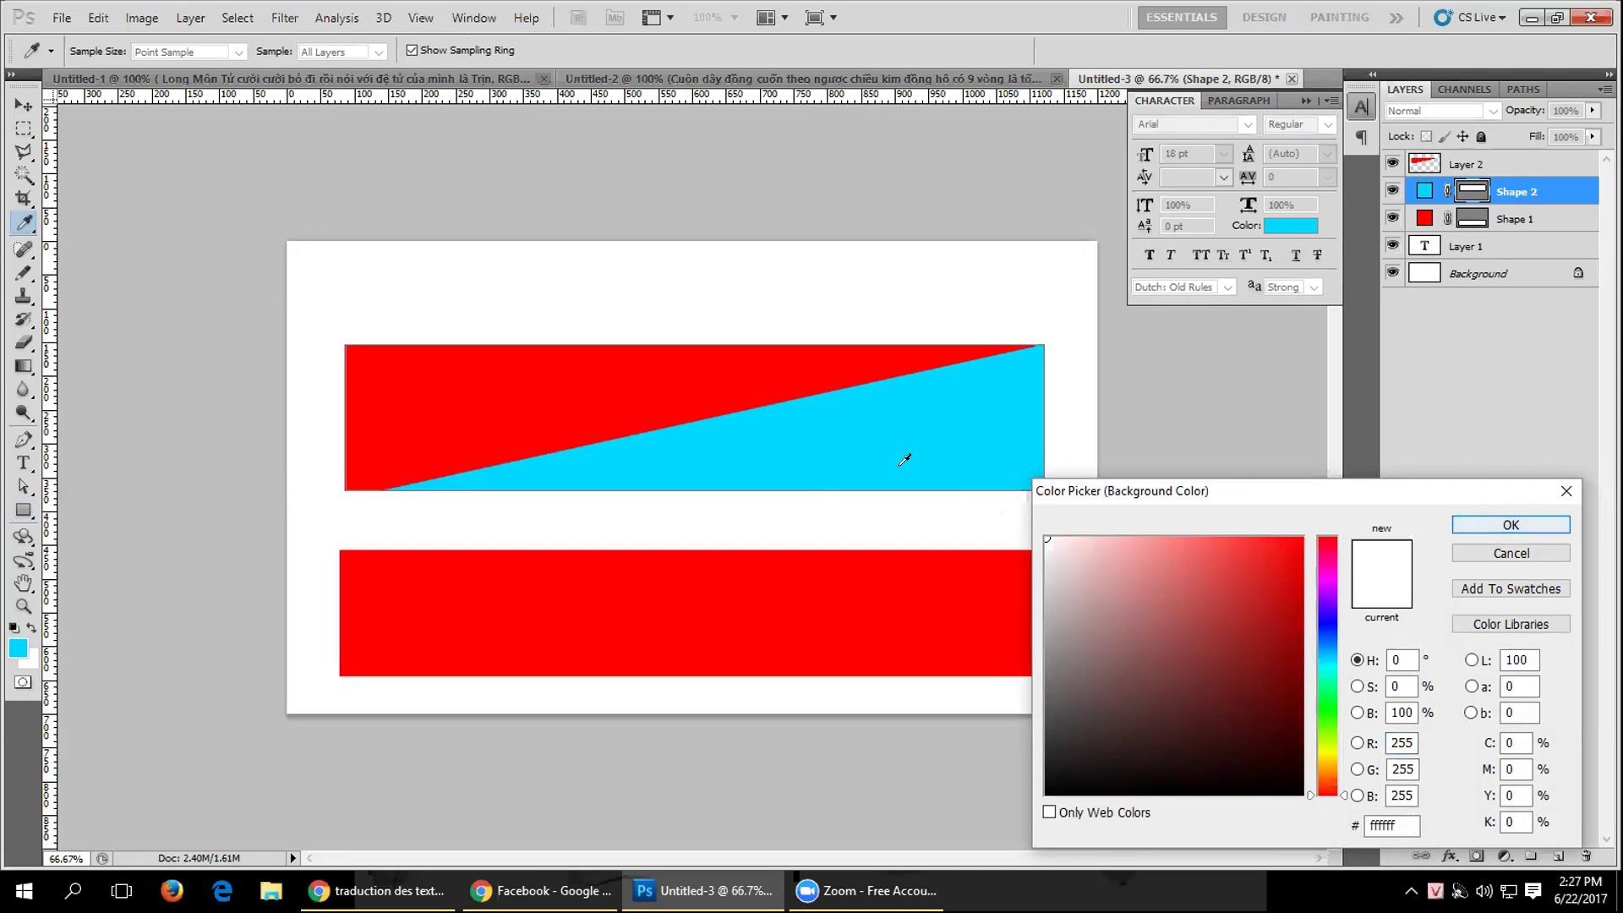
{"action": "key", "text": "Escape"}
{"action": "key", "text": "u"}
{"action": "mouse_move", "coordinate": [303, 333]}
{"action": "left_mouse_down"}
{"action": "mouse_move", "coordinate": [326, 377]}
{"action": "mouse_move", "coordinate": [321, 558]}
{"action": "left_mouse_up"}
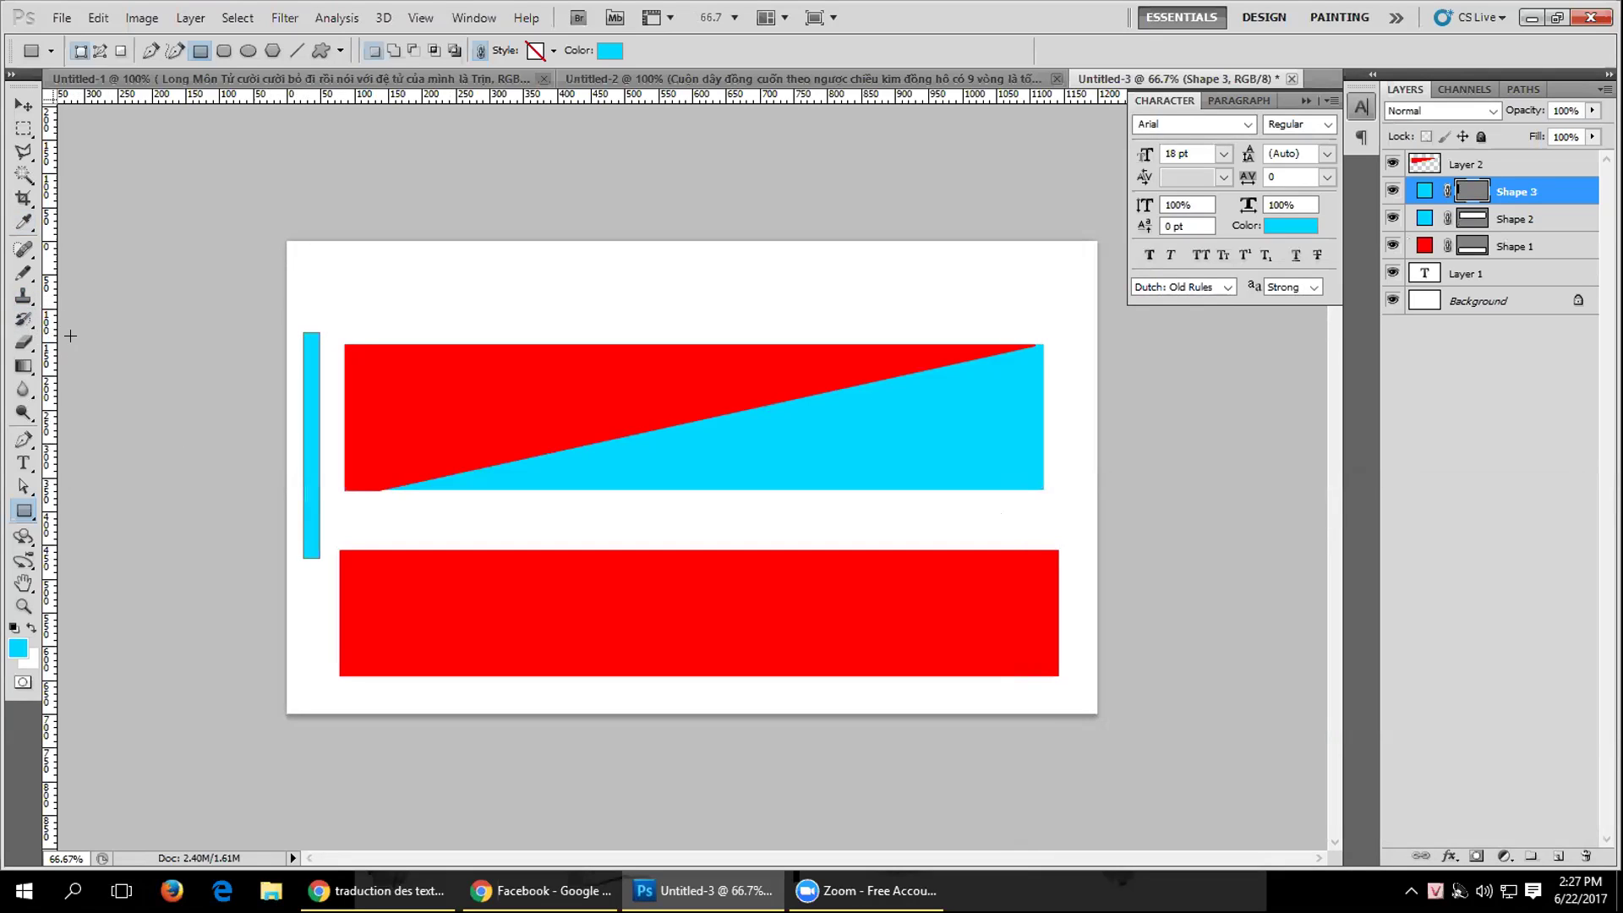
Recolor the narrow vertical rectangle, Shape 3, to white (#ffffff).
{"action": "left_click", "coordinate": [607, 52]}
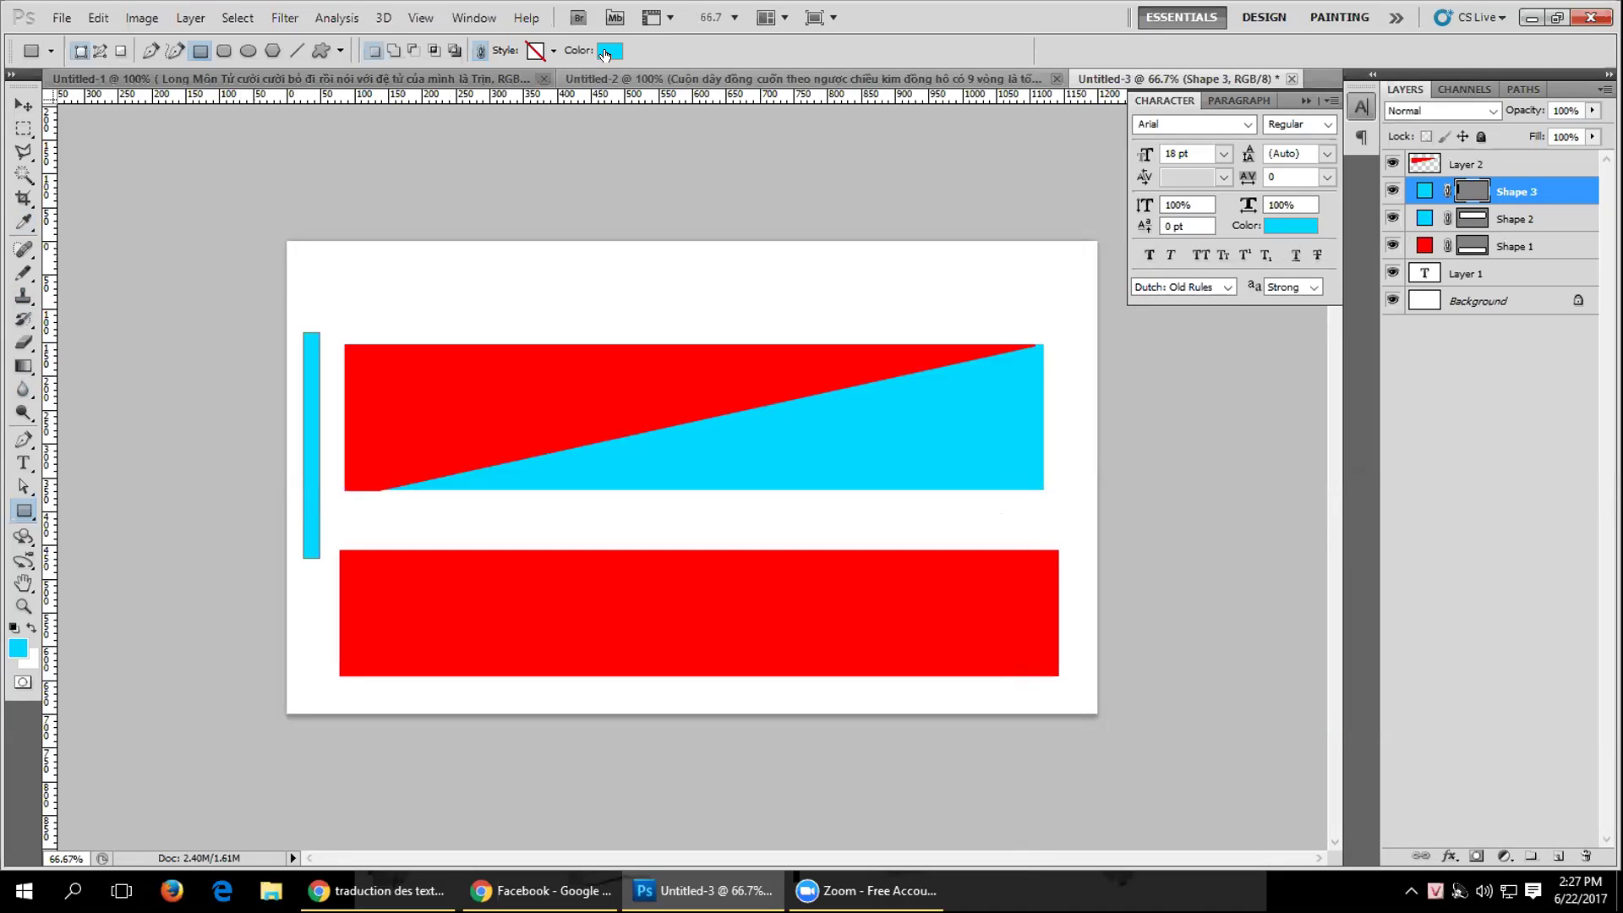
{"action": "left_click", "coordinate": [520, 255]}
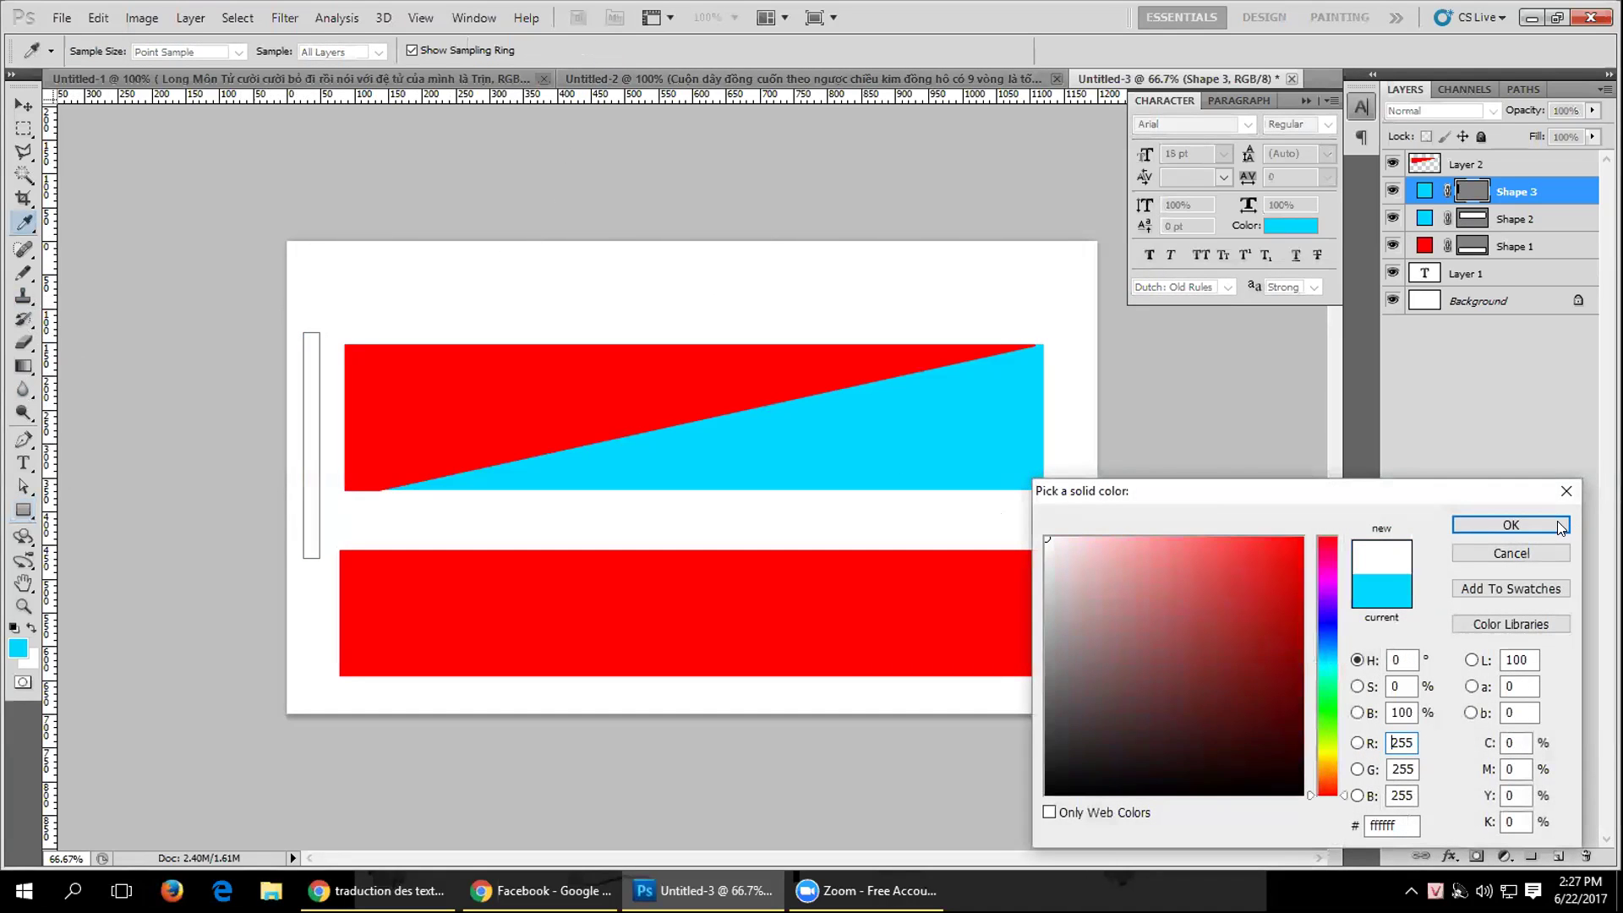
{"action": "left_click", "coordinate": [1488, 524]}
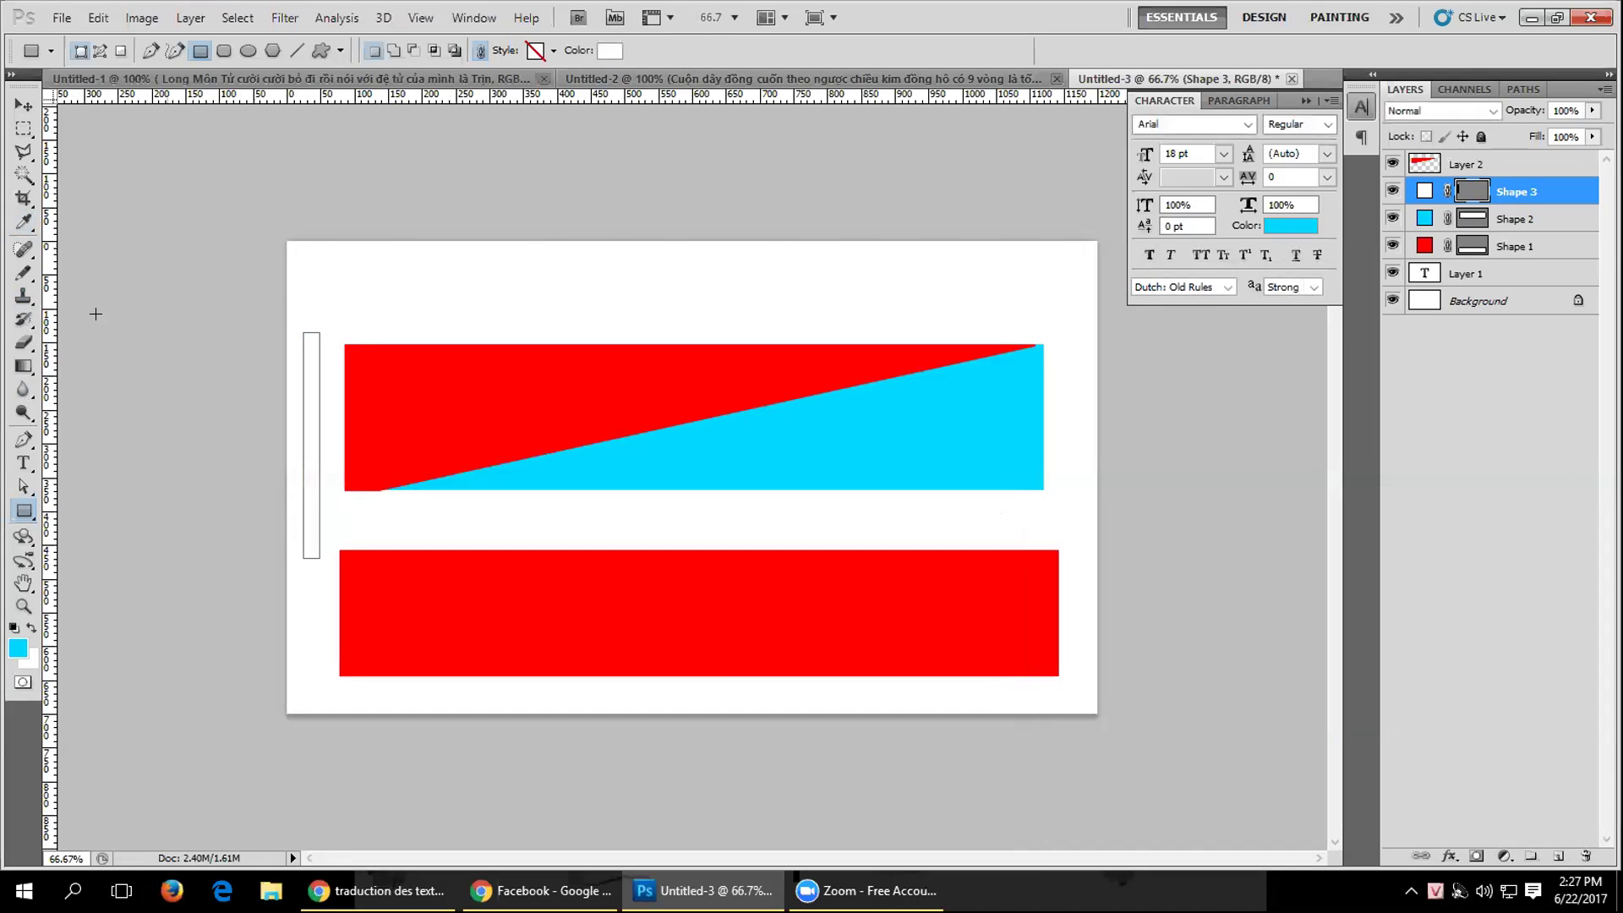
Stack the white vertical bar above Layer 2 and move it across the two-color bar near its right end.
{"action": "left_click", "coordinate": [24, 105]}
{"action": "left_click_drag", "start_coordinate": [298, 400], "coordinate": [358, 384]}
{"action": "left_click_drag", "start_coordinate": [1541, 192], "coordinate": [1542, 184]}
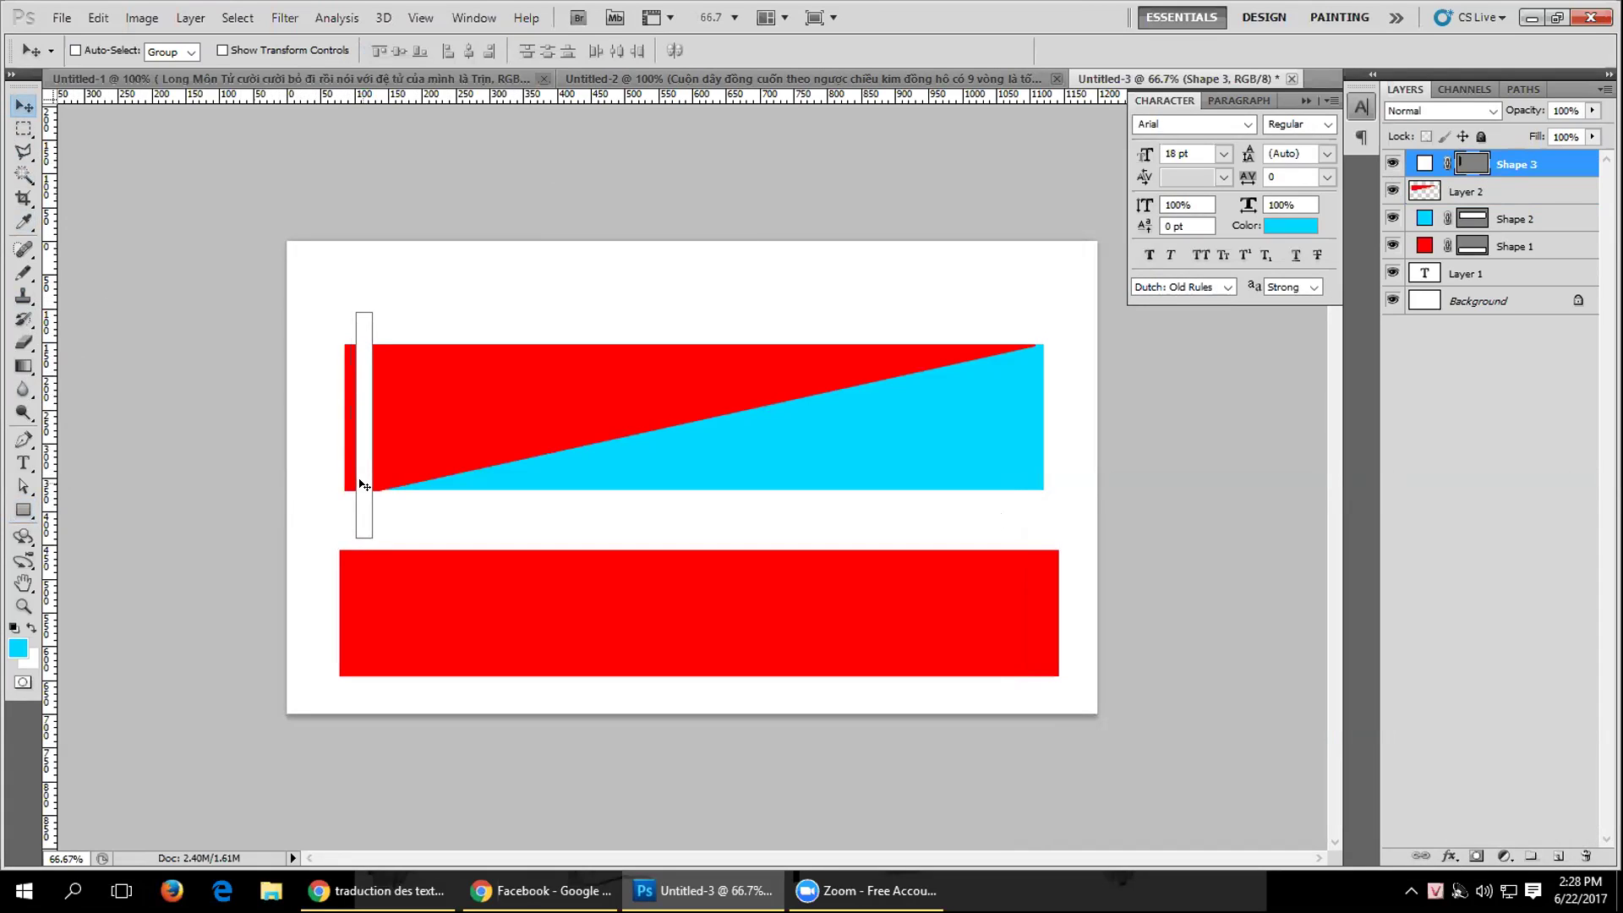
{"action": "left_click_drag", "start_coordinate": [361, 484], "coordinate": [1002, 479]}
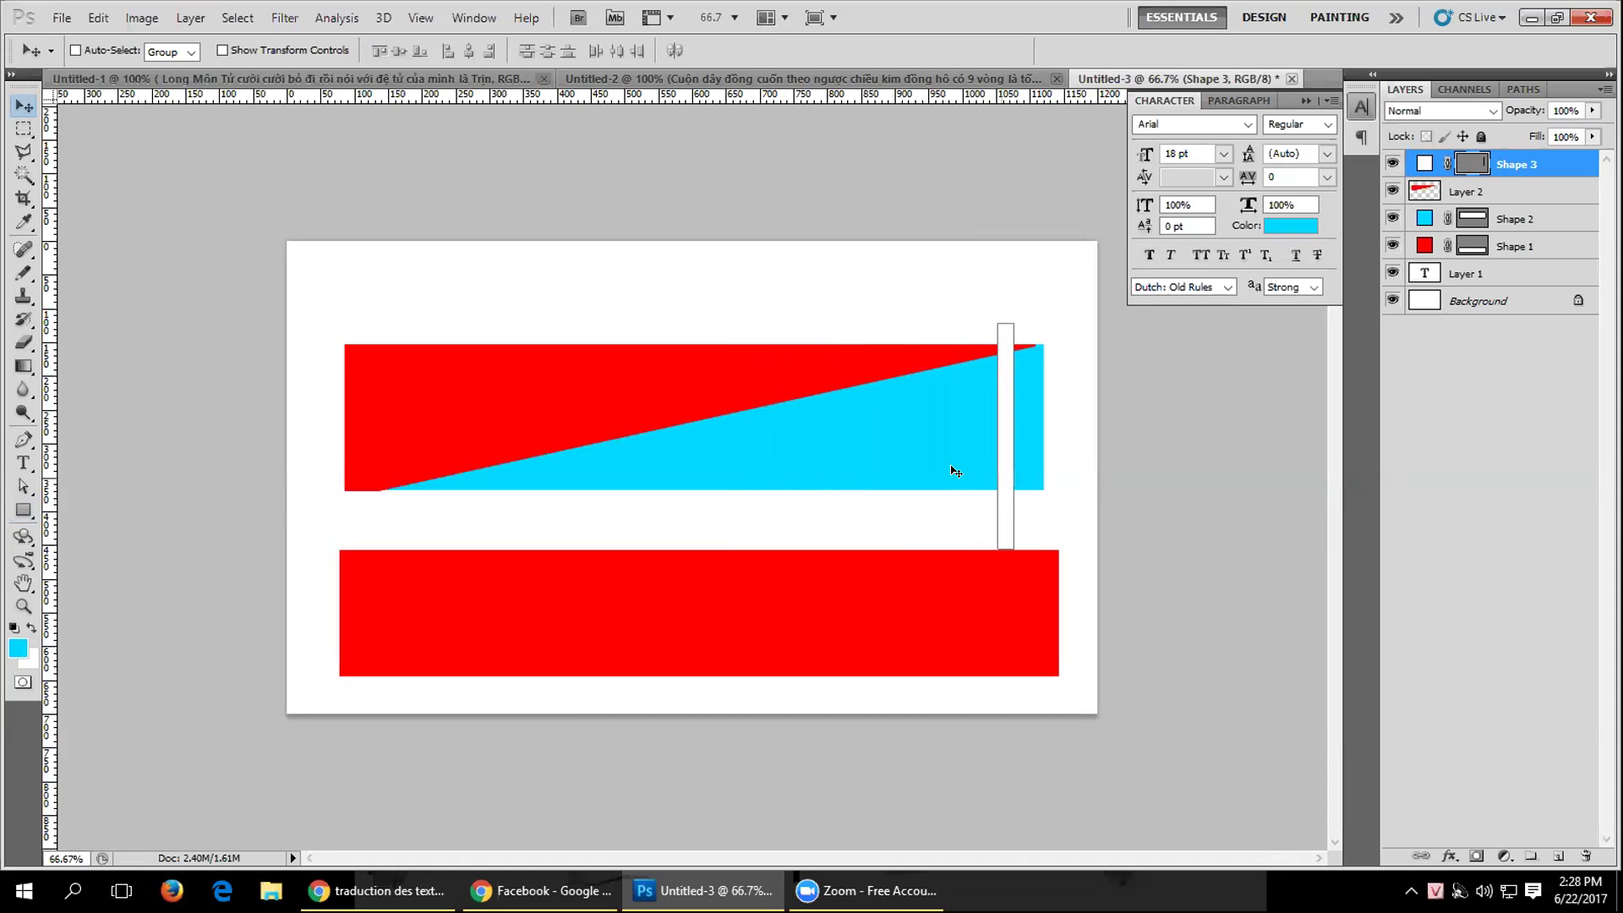
{"action": "left_click", "coordinate": [95, 18]}
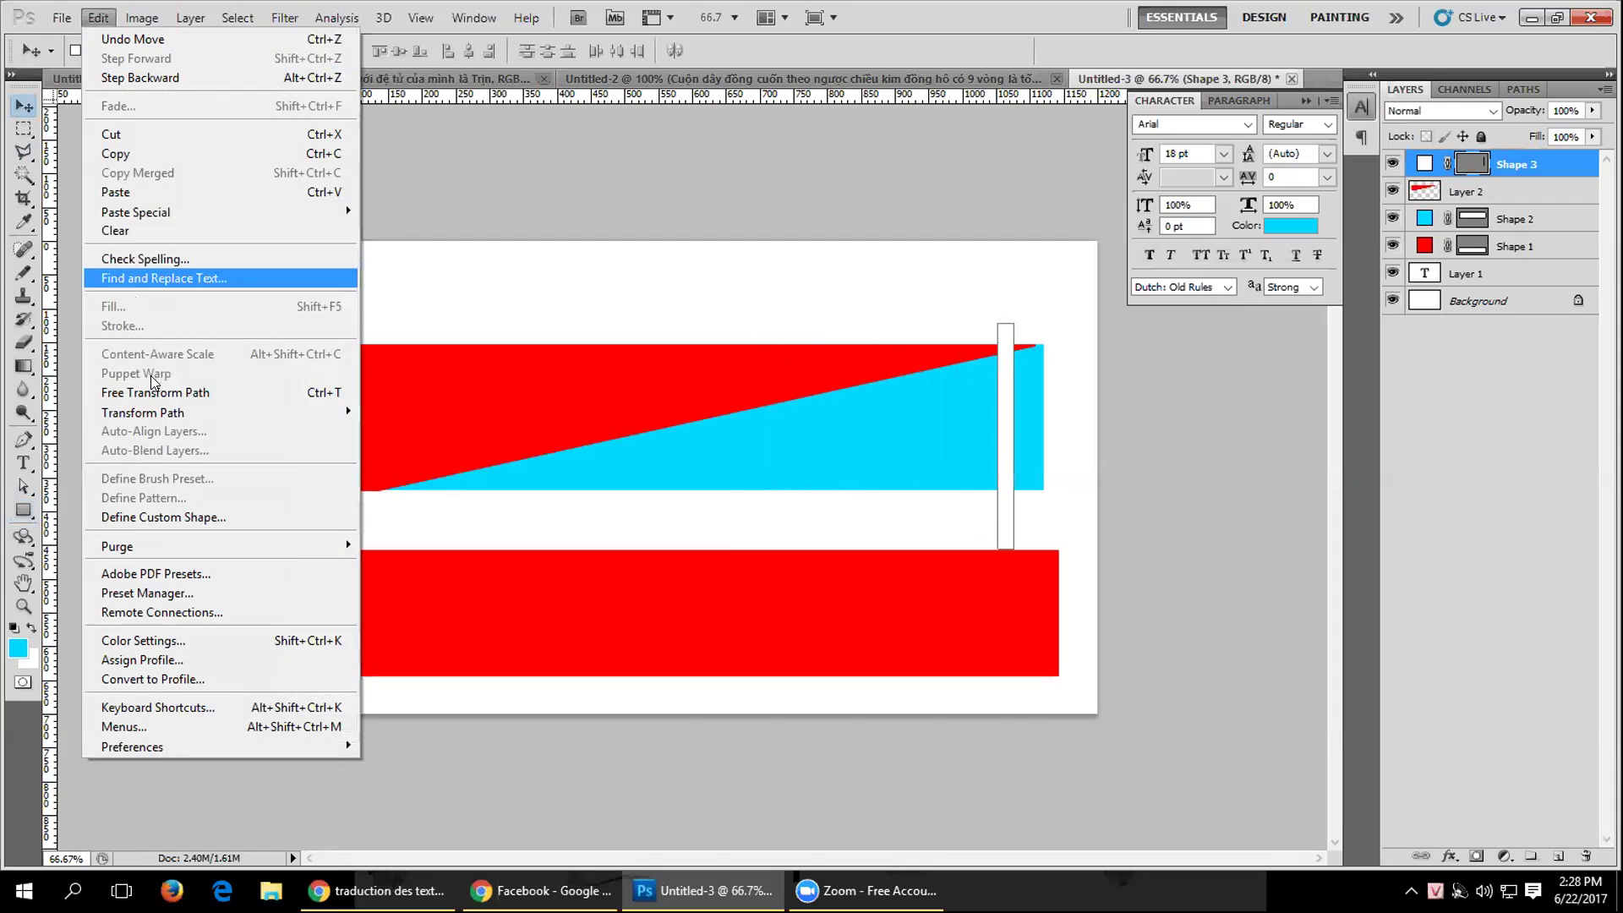
{"action": "mouse_move", "coordinate": [169, 415]}
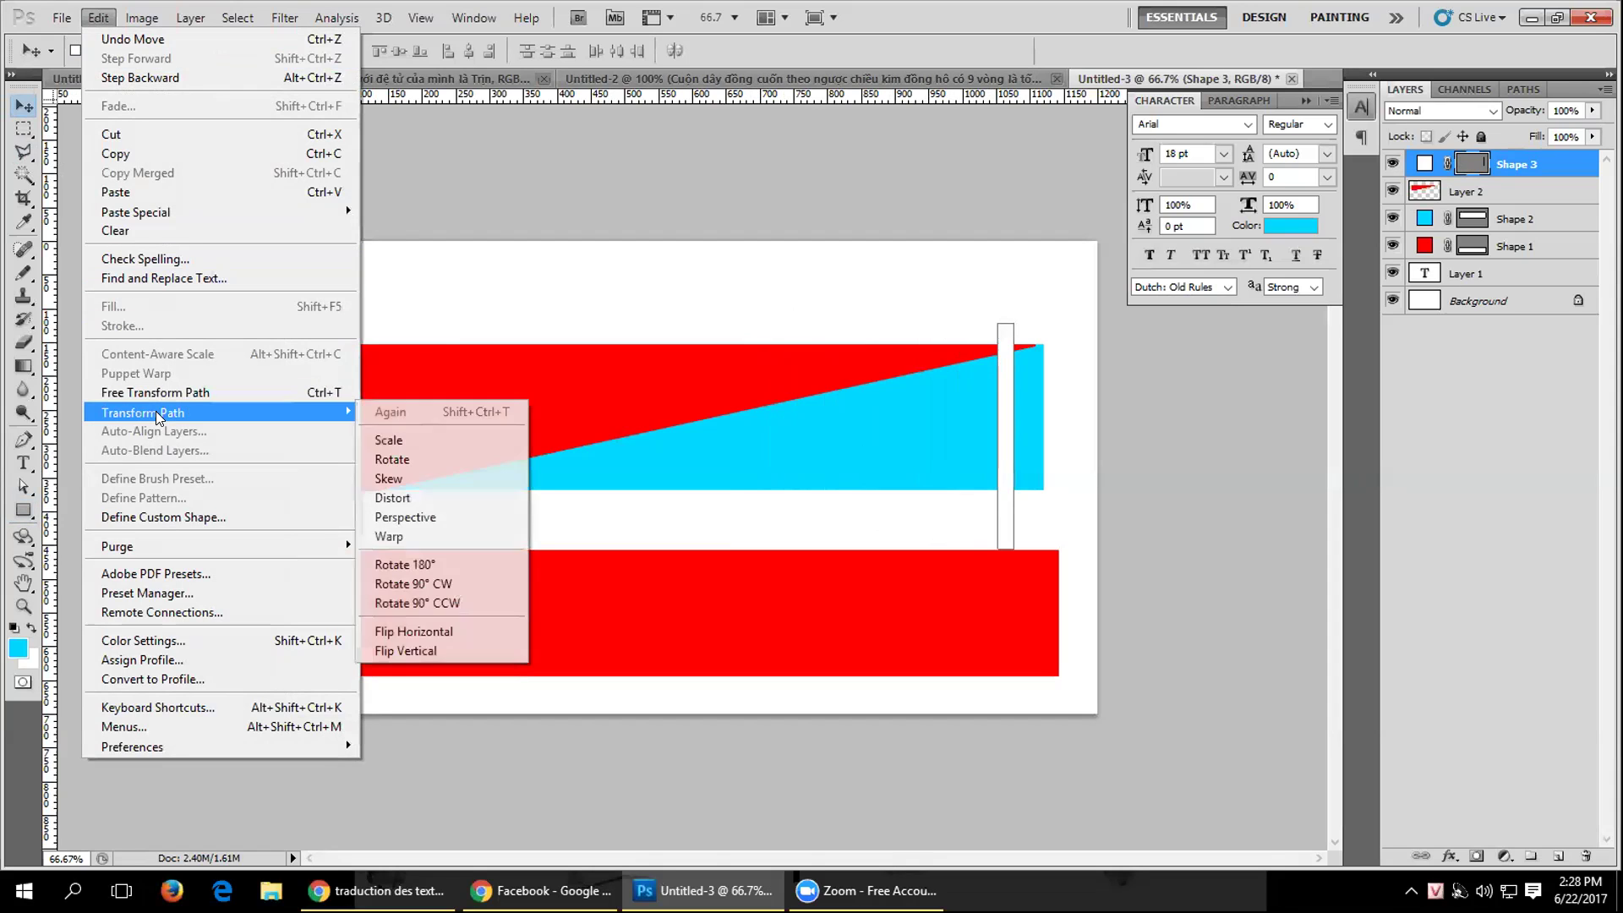
{"action": "left_click", "coordinate": [430, 442]}
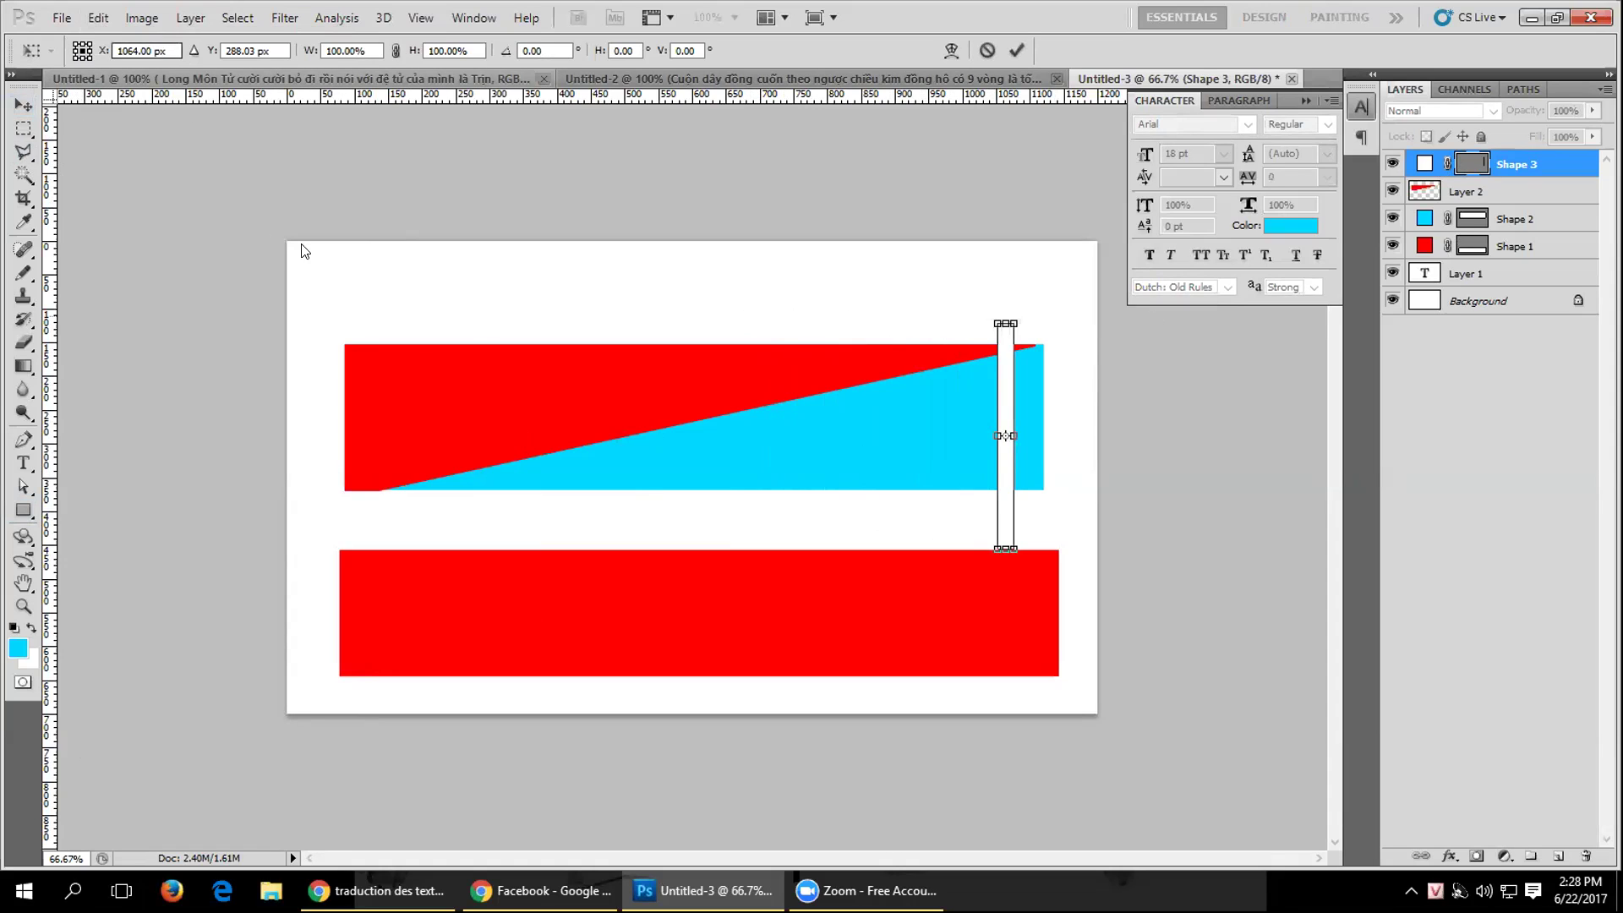
{"action": "left_click", "coordinate": [24, 104]}
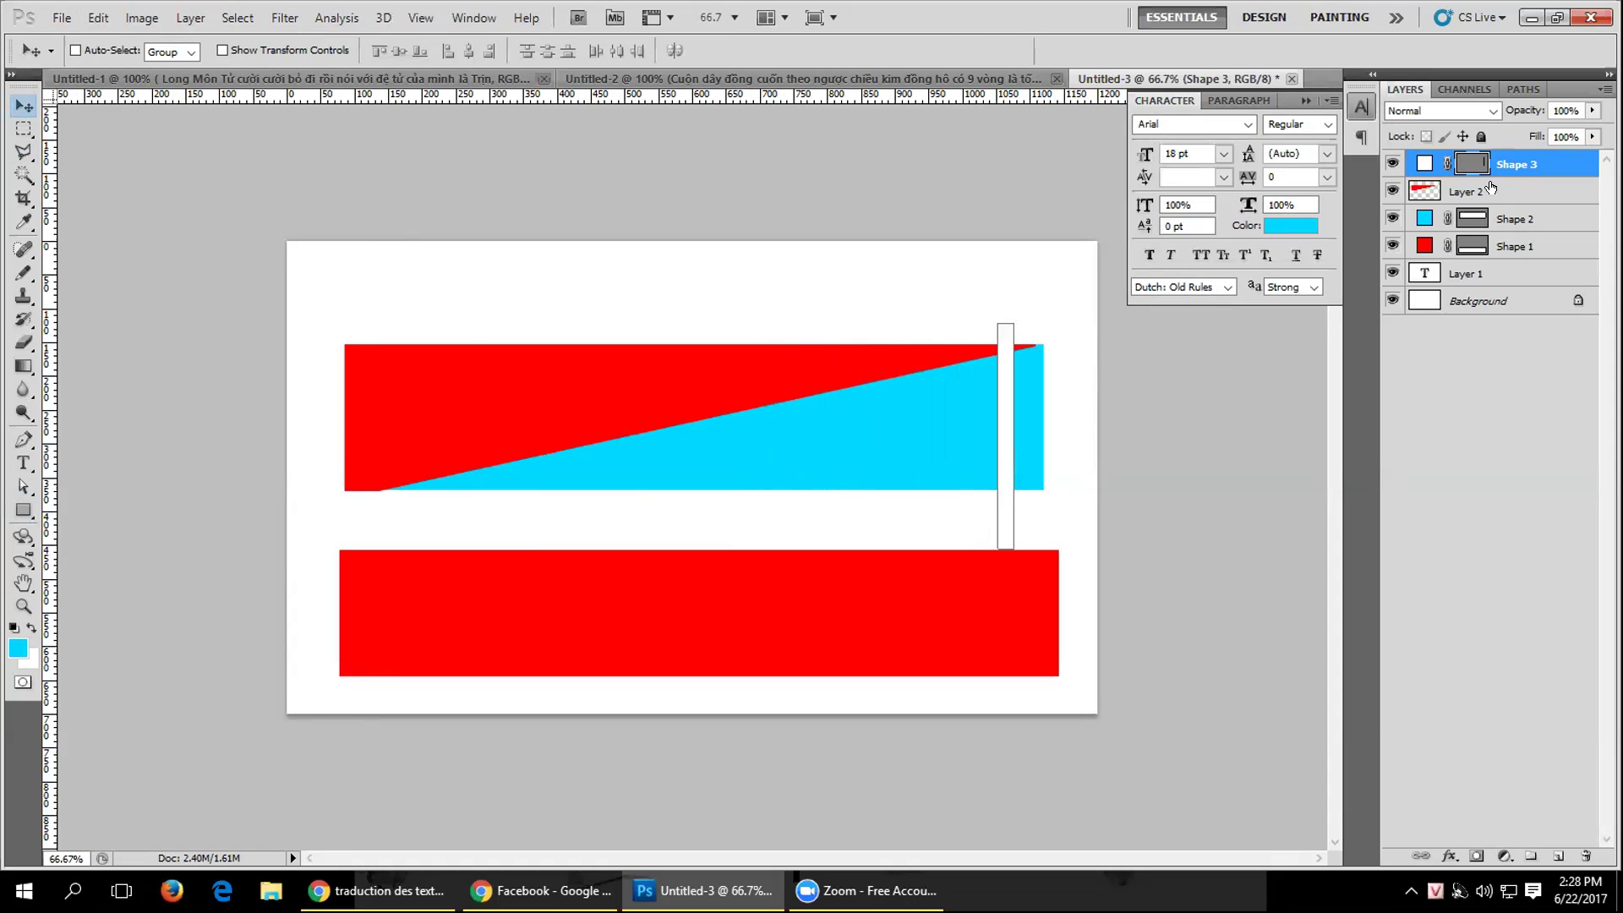
Scale the red wedge on Layer 2 horizontally to about 40% width, keeping its left edge in place, and apply the transformation.
{"action": "left_click", "coordinate": [1491, 186]}
{"action": "left_click", "coordinate": [98, 17]}
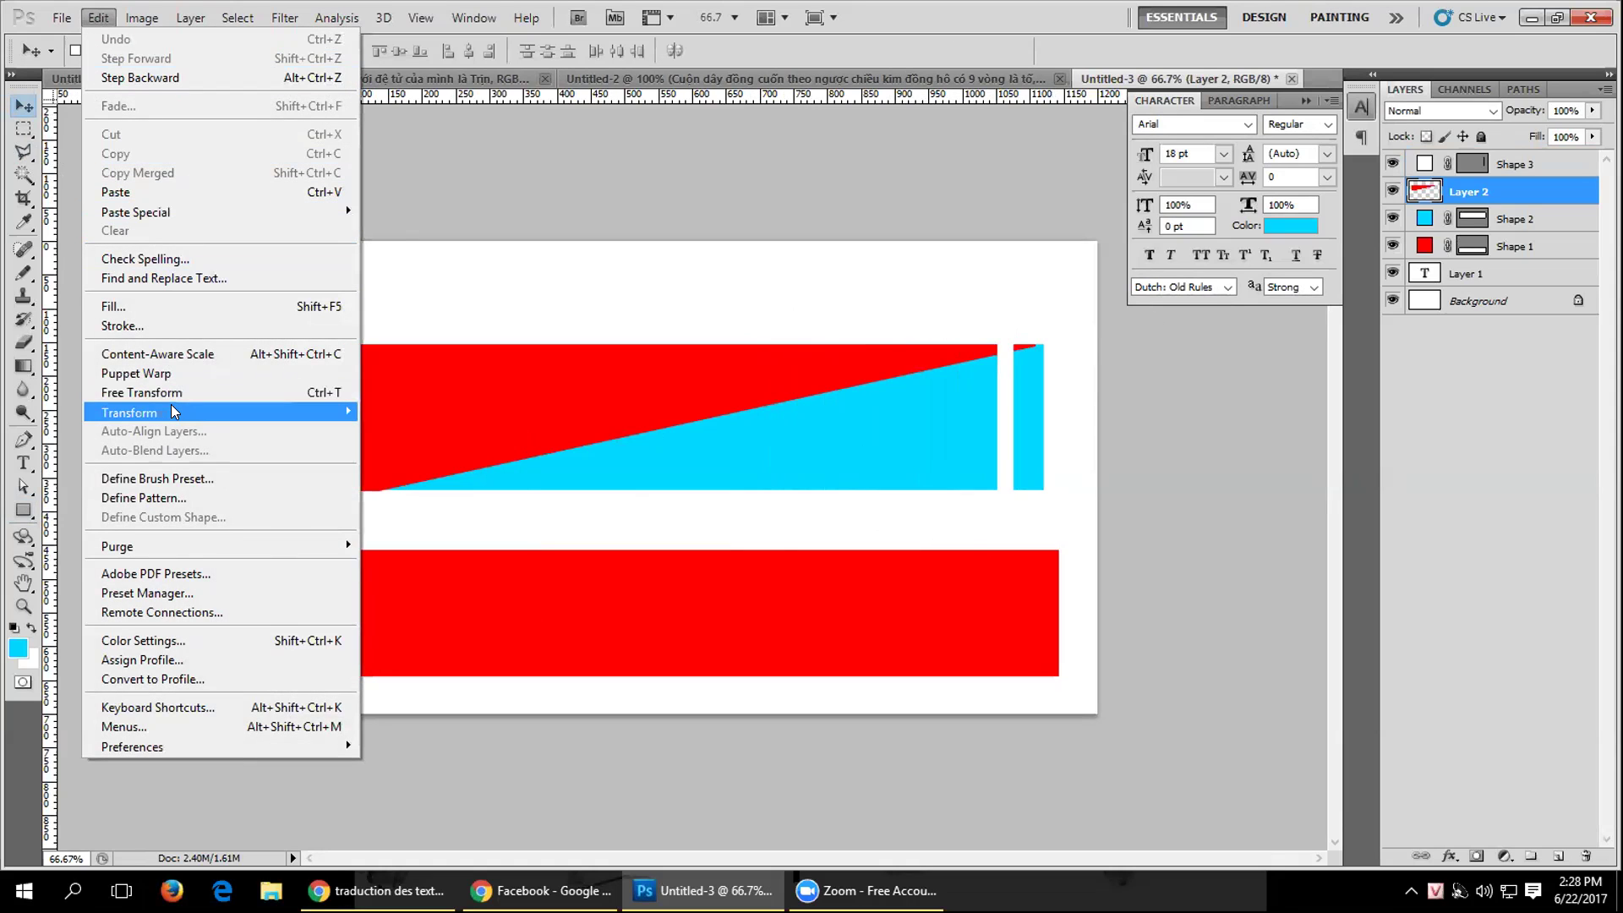
{"action": "mouse_move", "coordinate": [174, 412]}
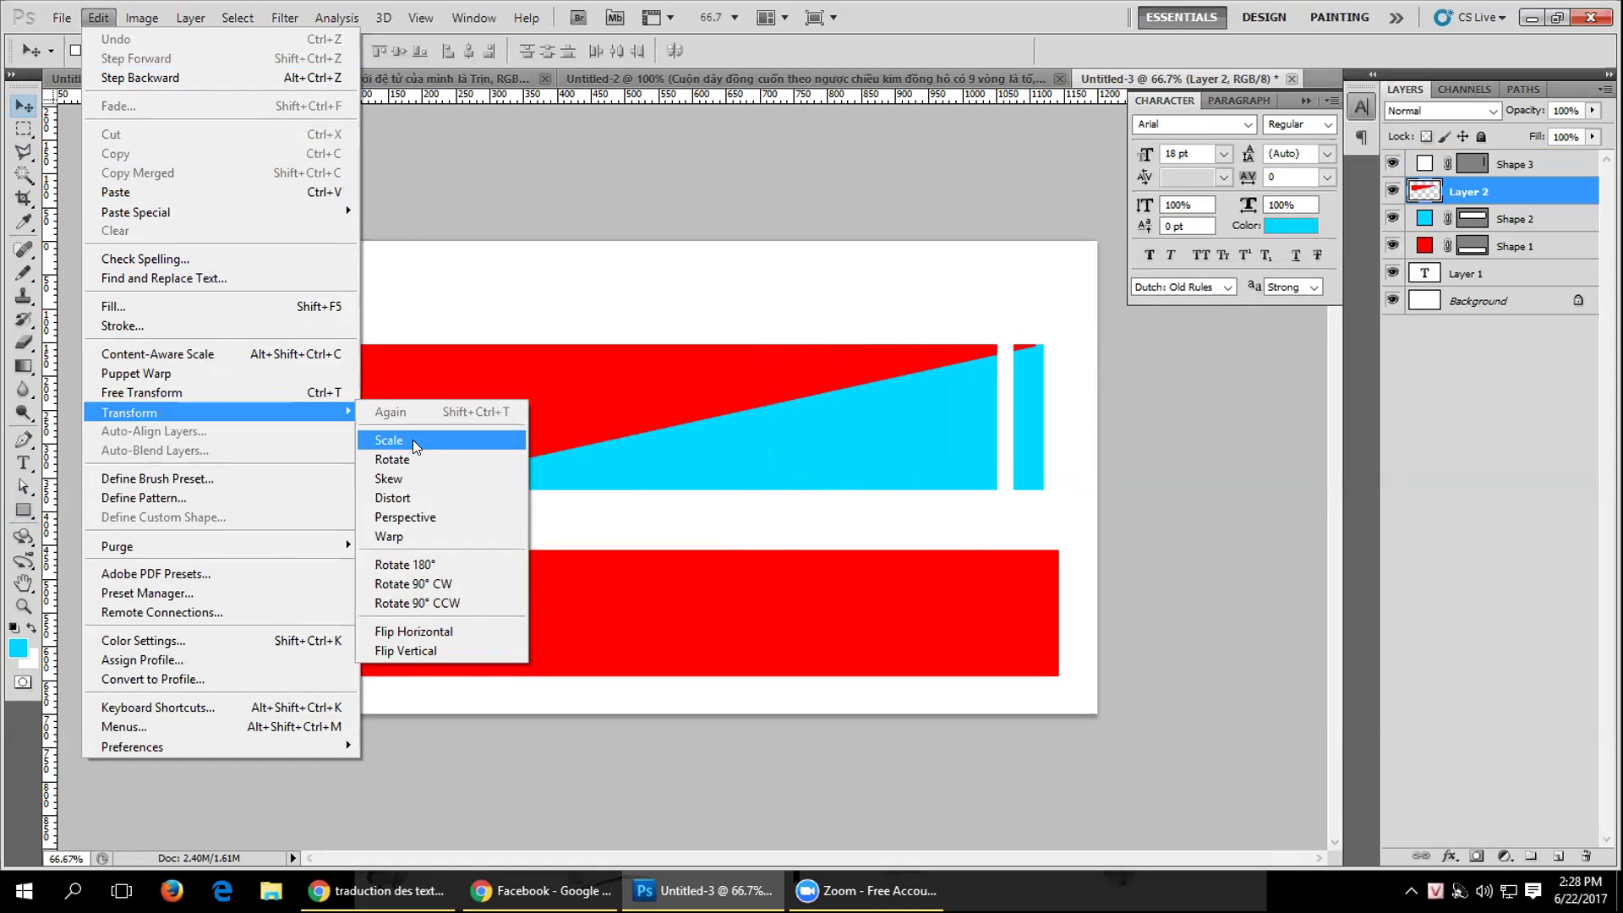
{"action": "left_click", "coordinate": [415, 447]}
{"action": "left_click_drag", "start_coordinate": [1028, 420], "coordinate": [592, 435]}
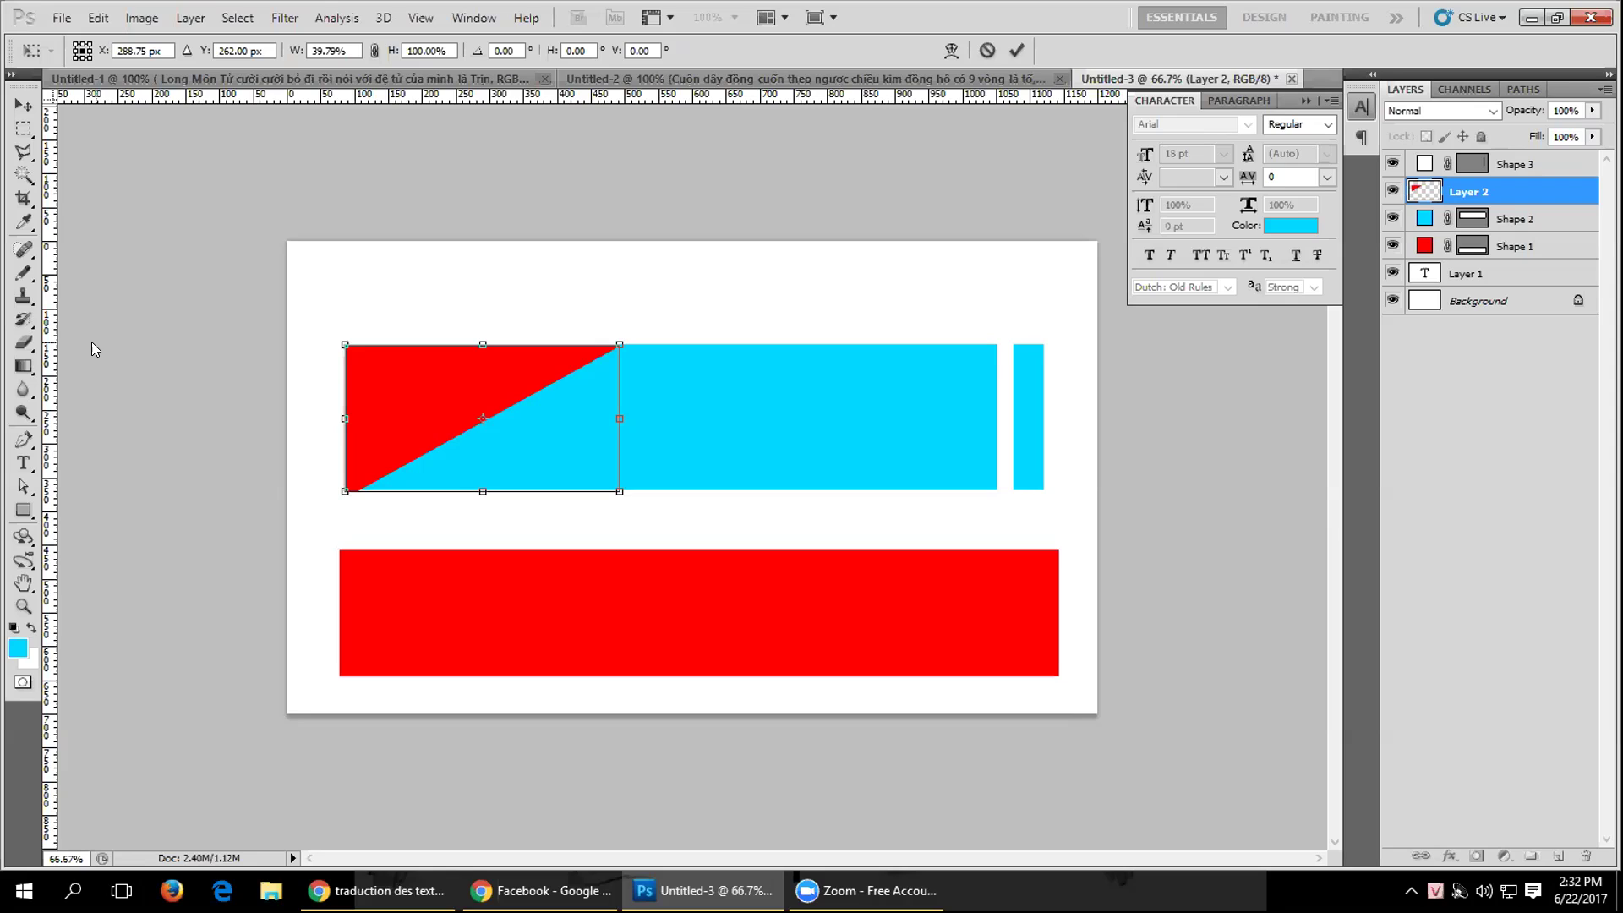
{"action": "left_click", "coordinate": [22, 106]}
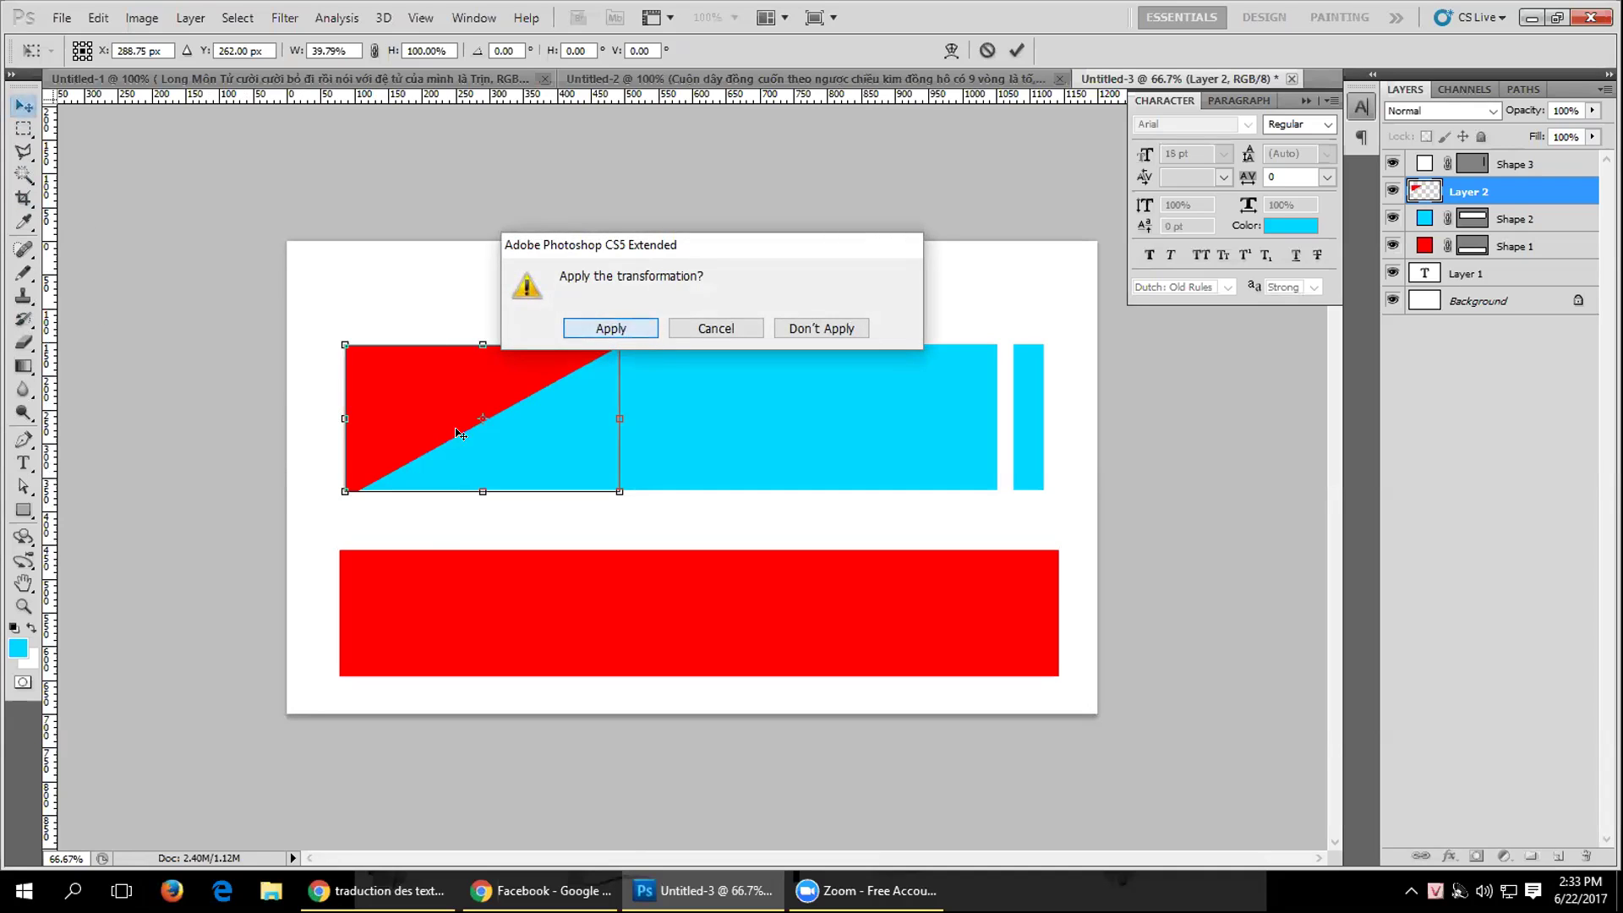
{"action": "key", "text": "Return"}
Create a text box about 1075 by 95 px above the two-color bar and enter "Ame" at 30 pt.
{"action": "left_click", "coordinate": [24, 463]}
{"action": "left_click_drag", "start_coordinate": [334, 264], "coordinate": [1062, 331]}
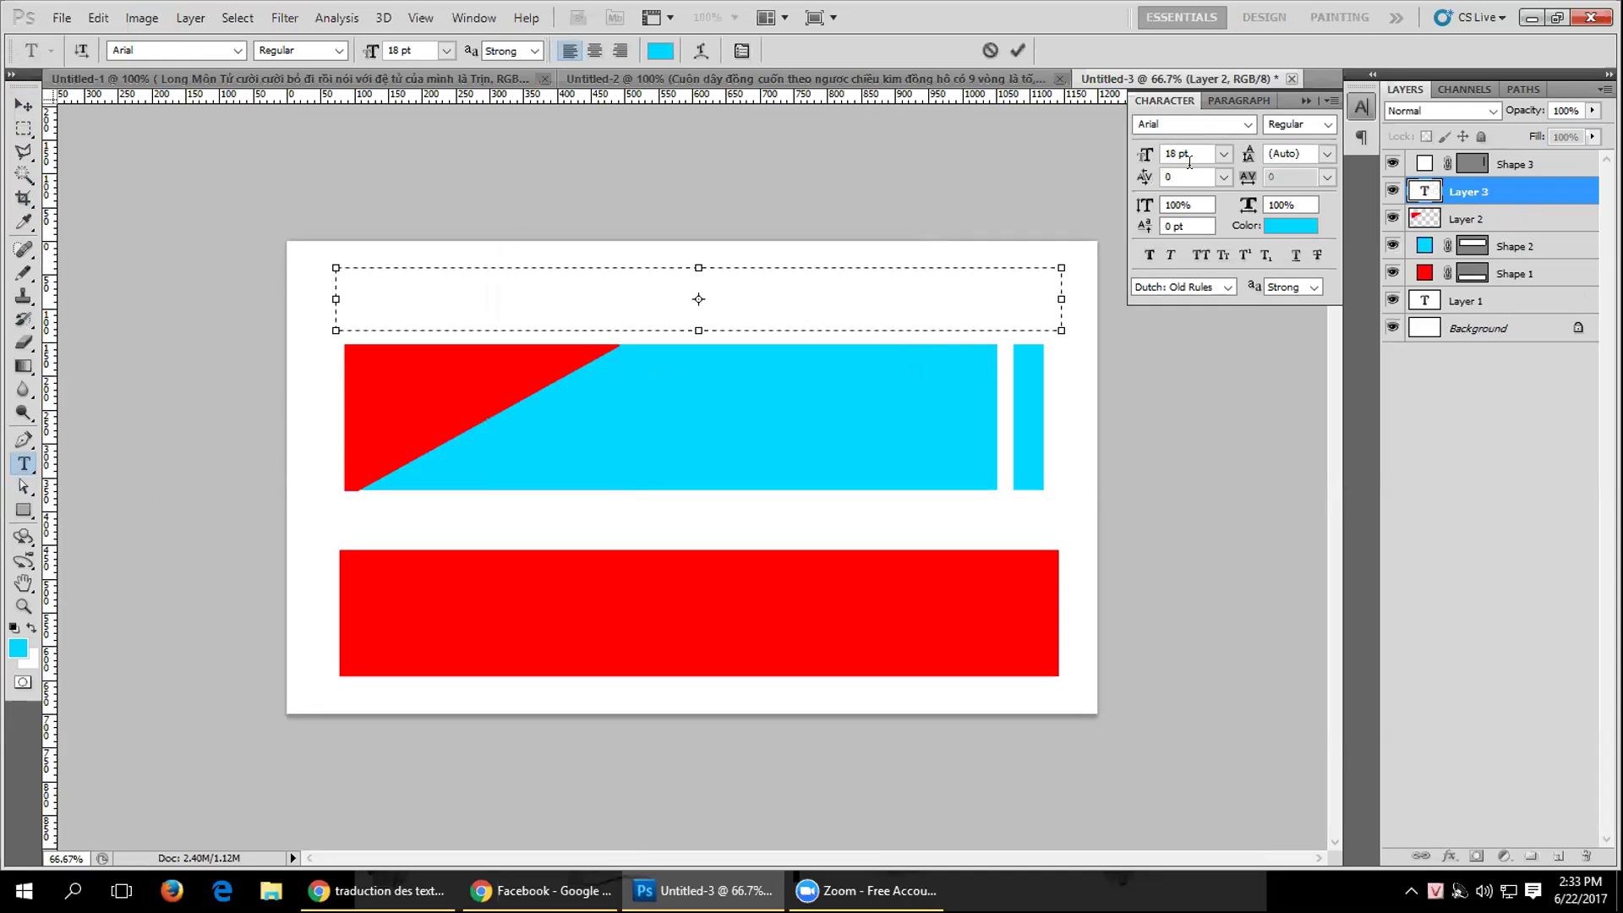
{"action": "left_click", "coordinate": [1223, 154]}
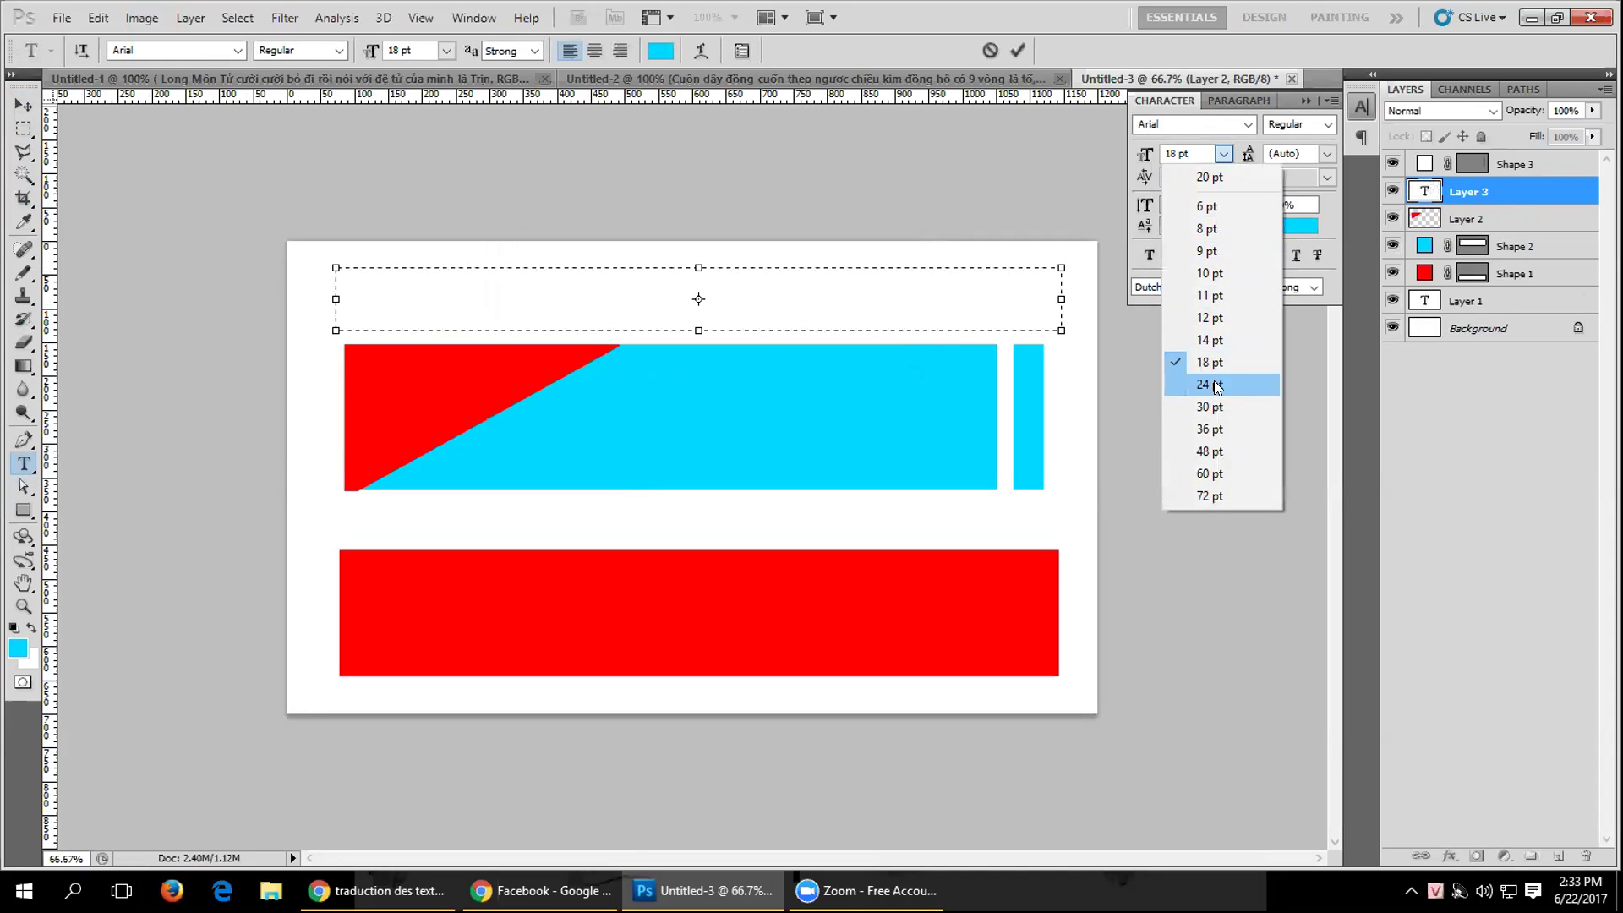
{"action": "left_click", "coordinate": [1210, 406]}
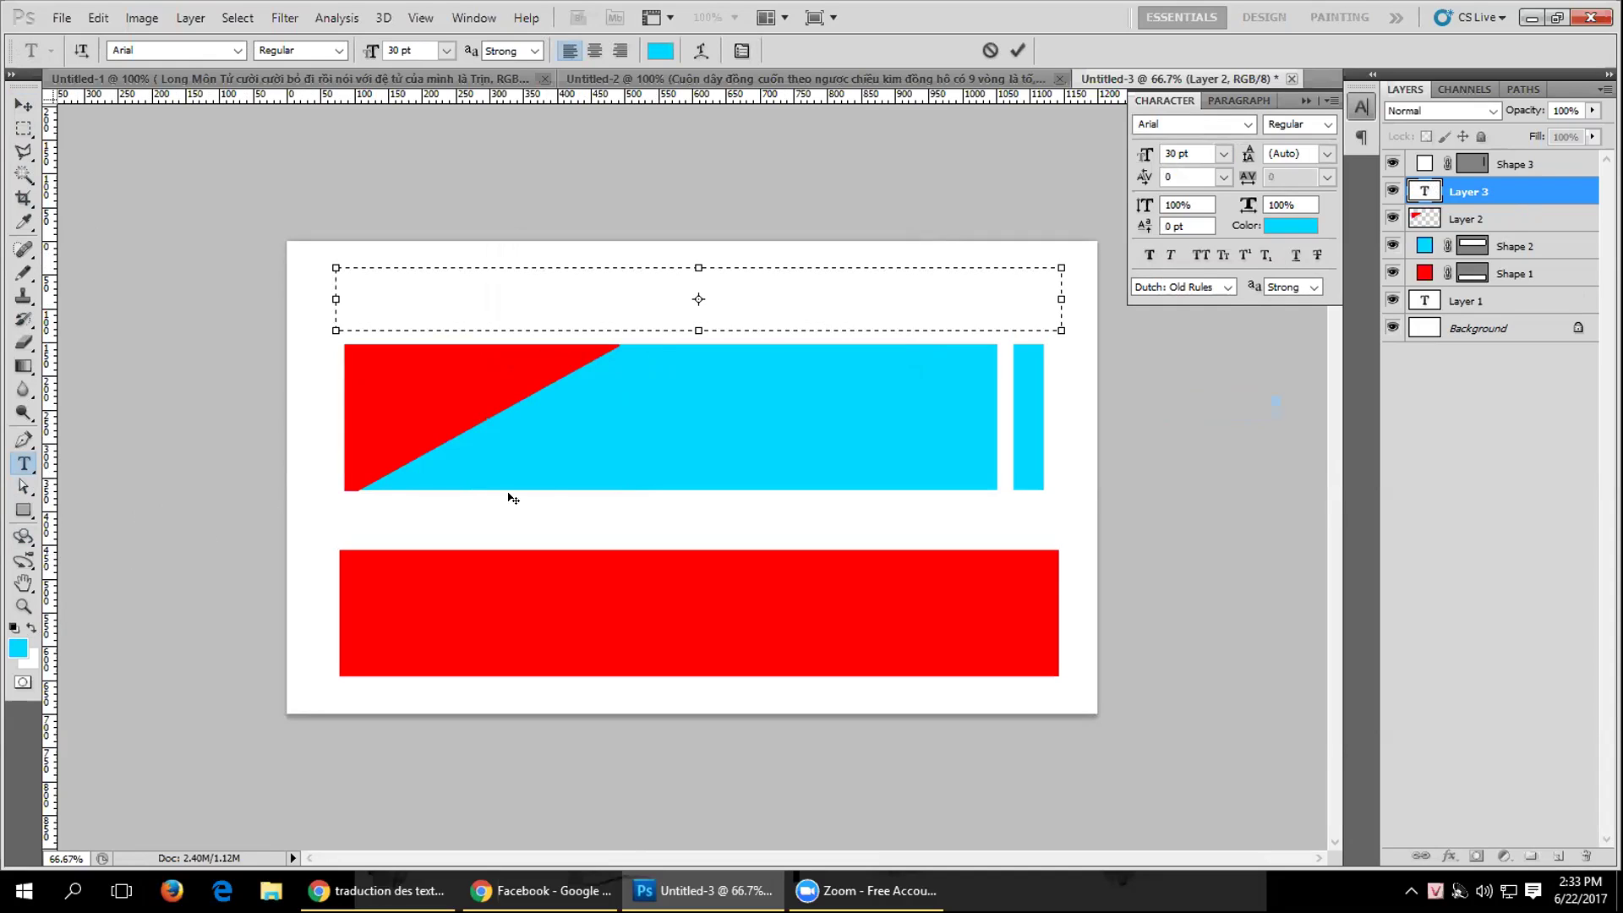
{"action": "type", "text": "Amn"}
{"action": "key", "text": "BackSpace"}
{"action": "type", "text": "e"}
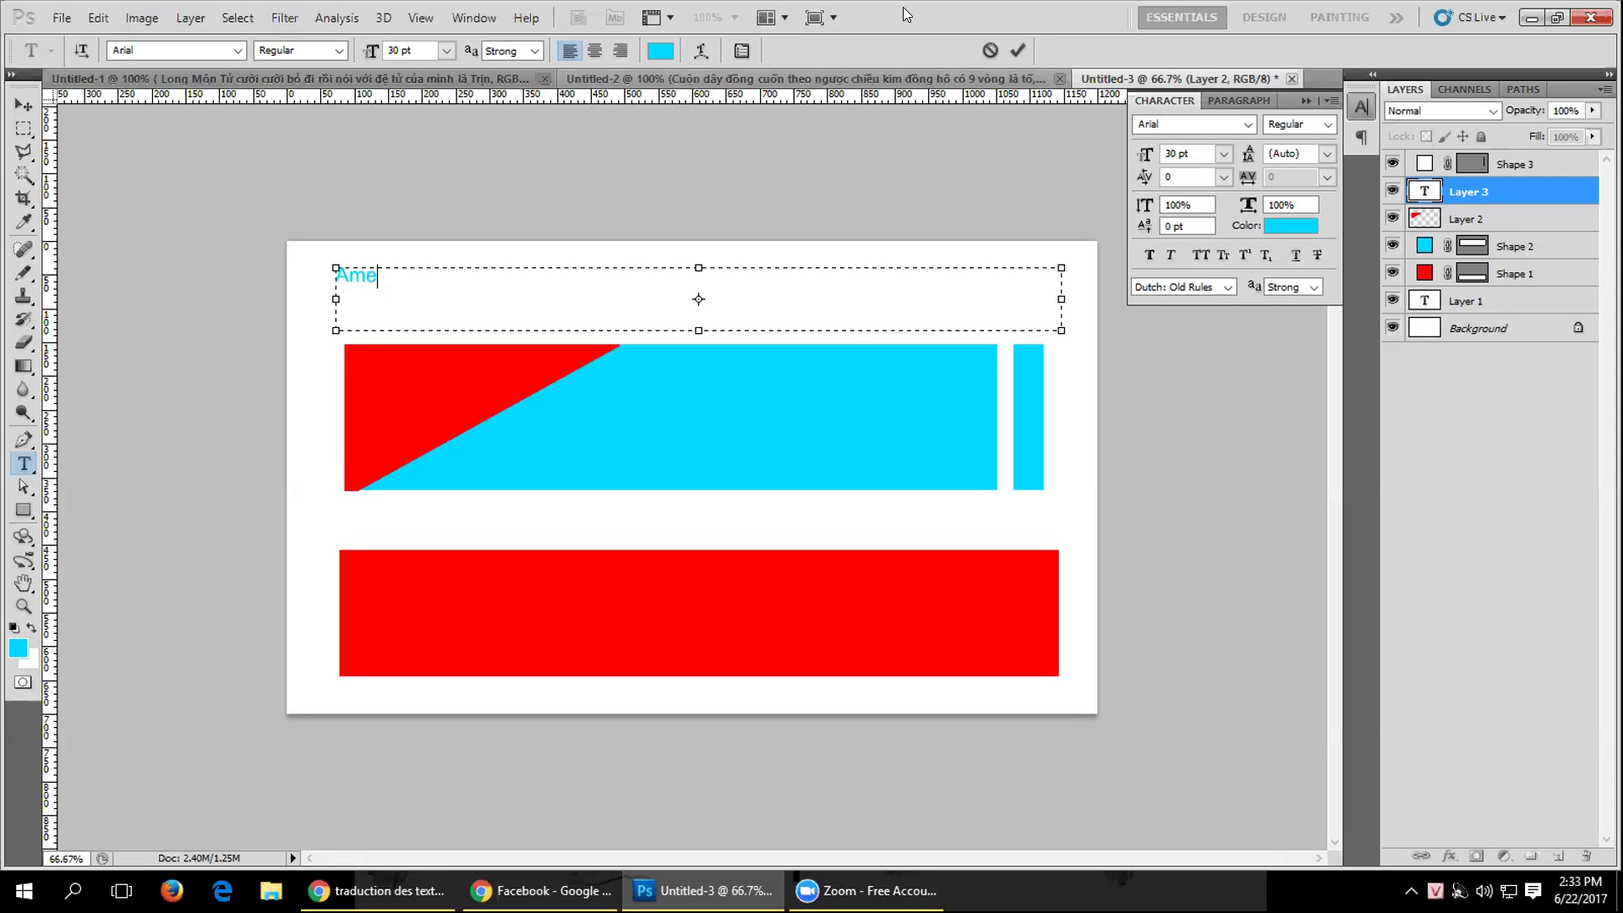
Set the font size of the text "Ame" to 48 pt.
{"action": "left_click_drag", "start_coordinate": [383, 274], "coordinate": [335, 276]}
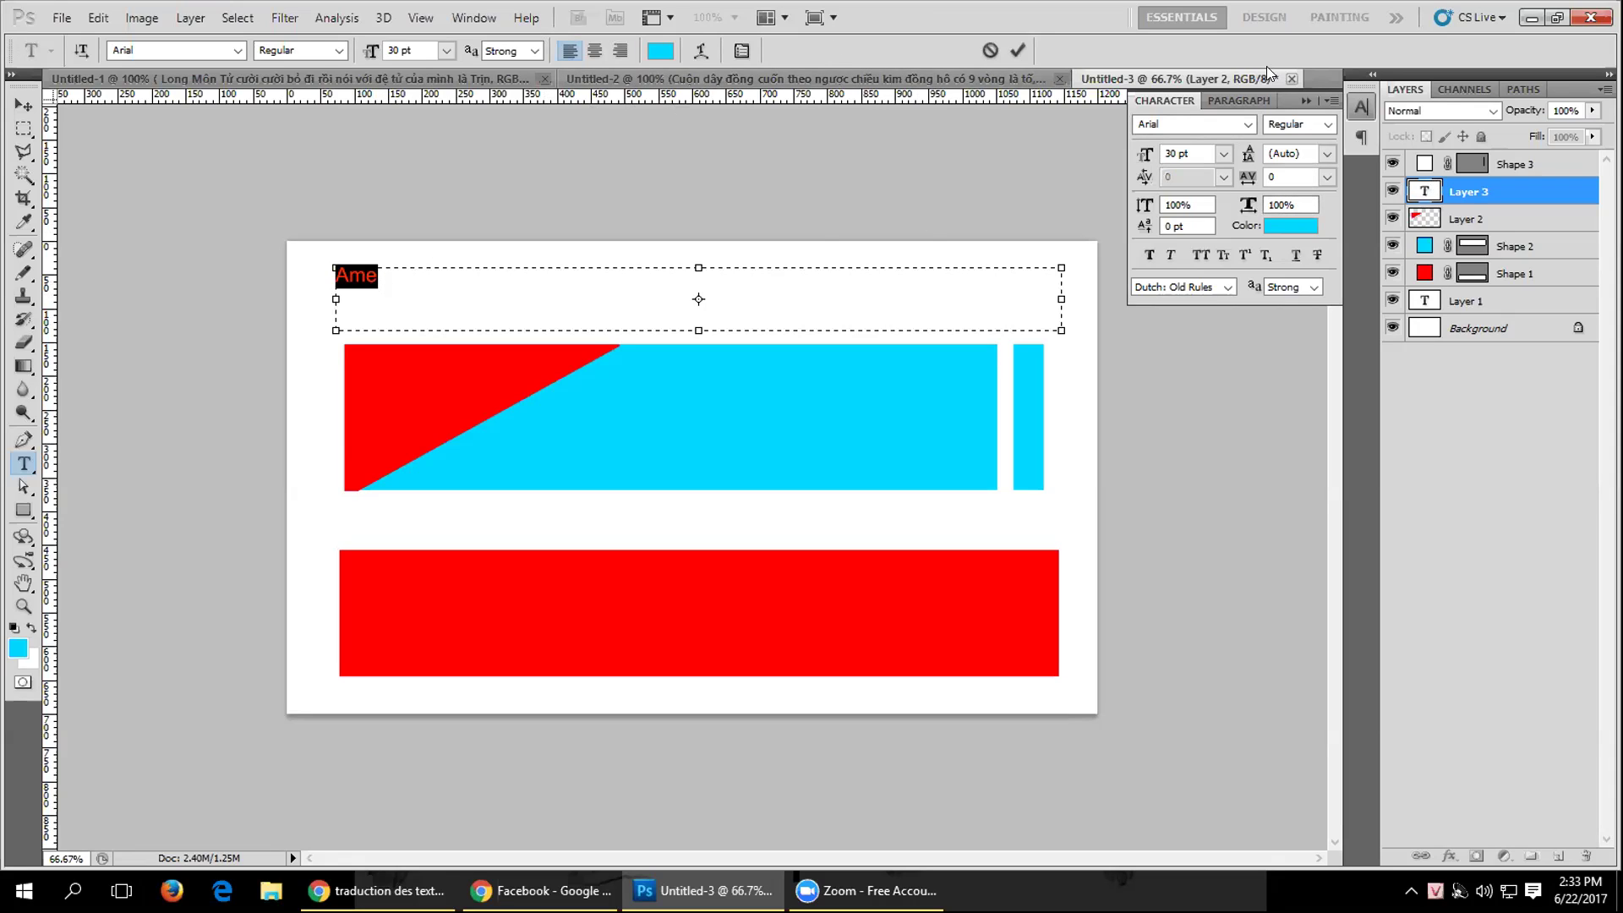
{"action": "left_click", "coordinate": [1222, 155]}
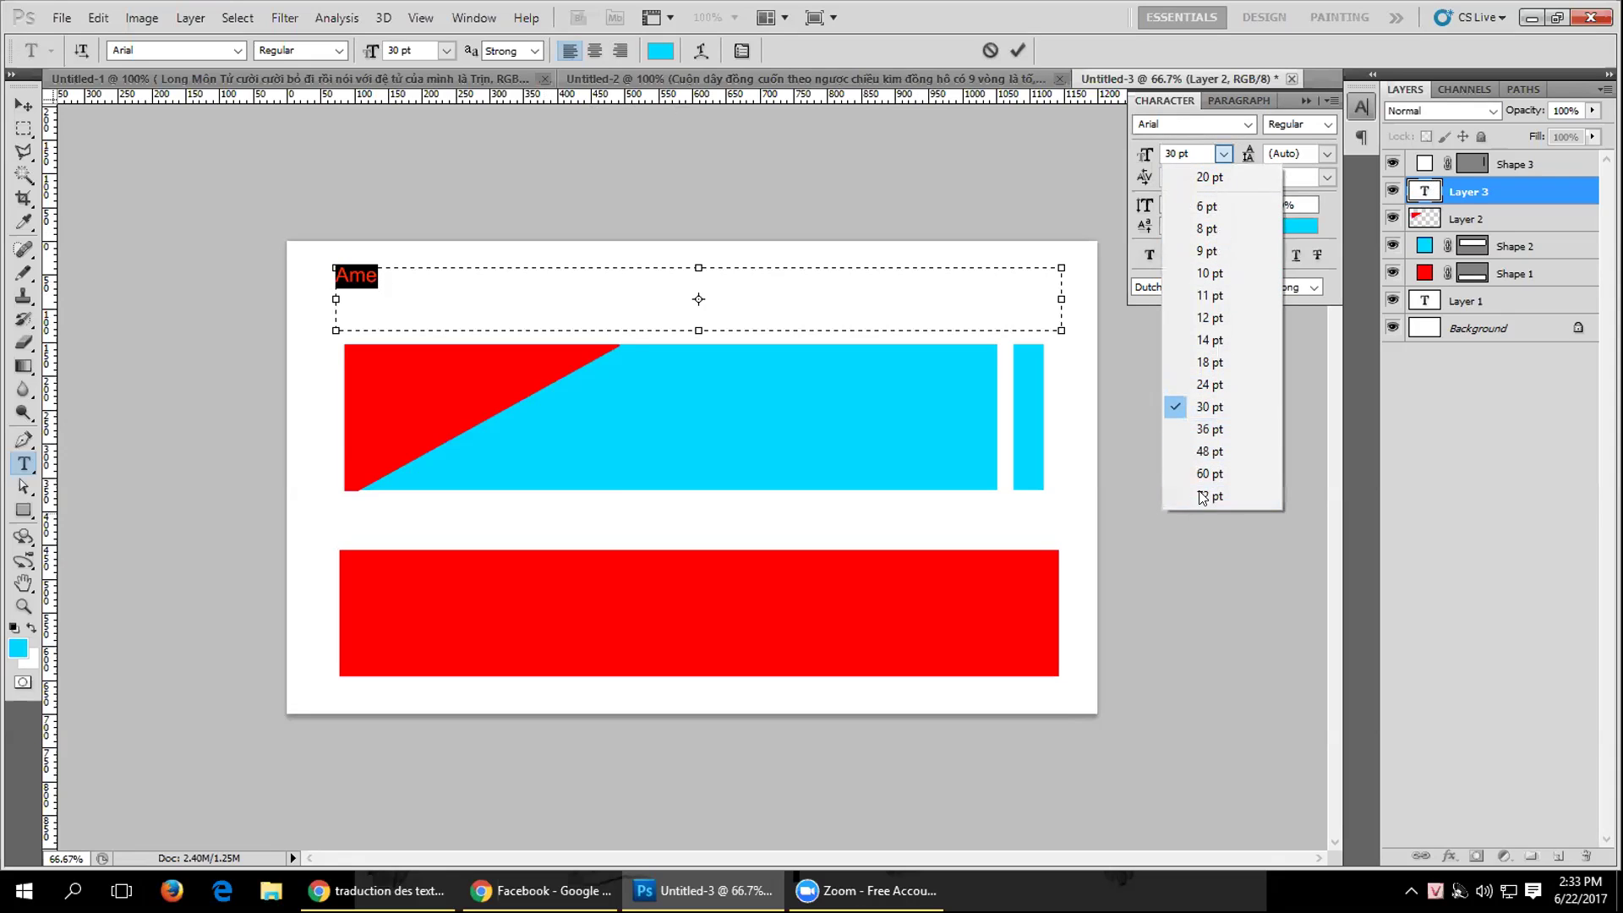
{"action": "left_click", "coordinate": [1218, 459]}
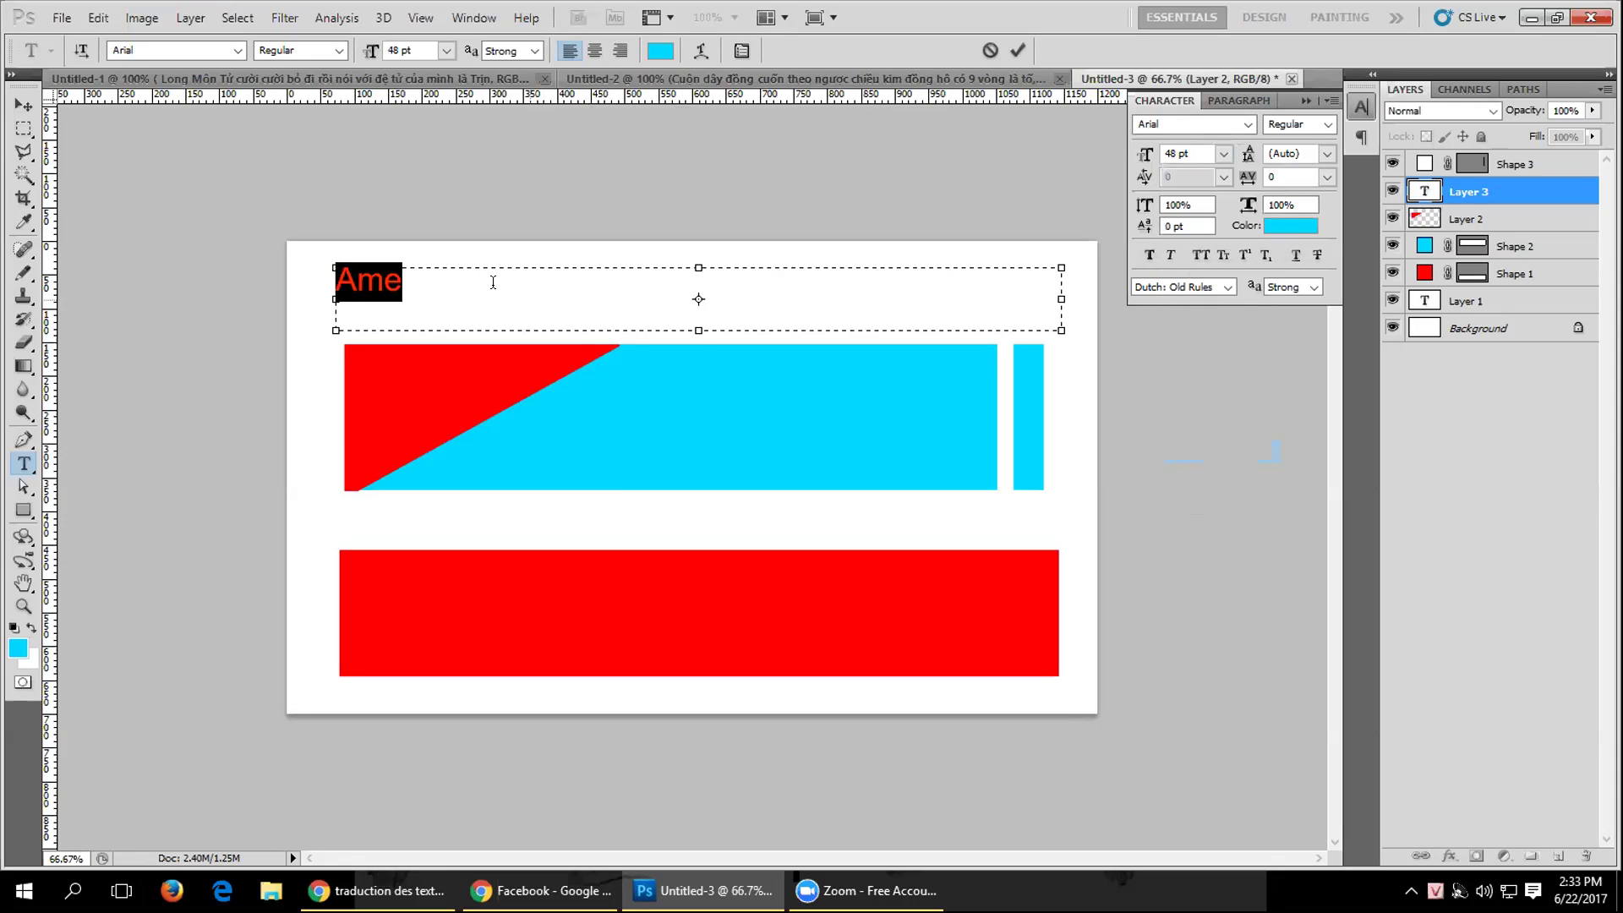
Add the label "Yi King" after "Ame" on the same line, separated by a gap of spaces.
{"action": "left_click", "coordinate": [468, 278]}
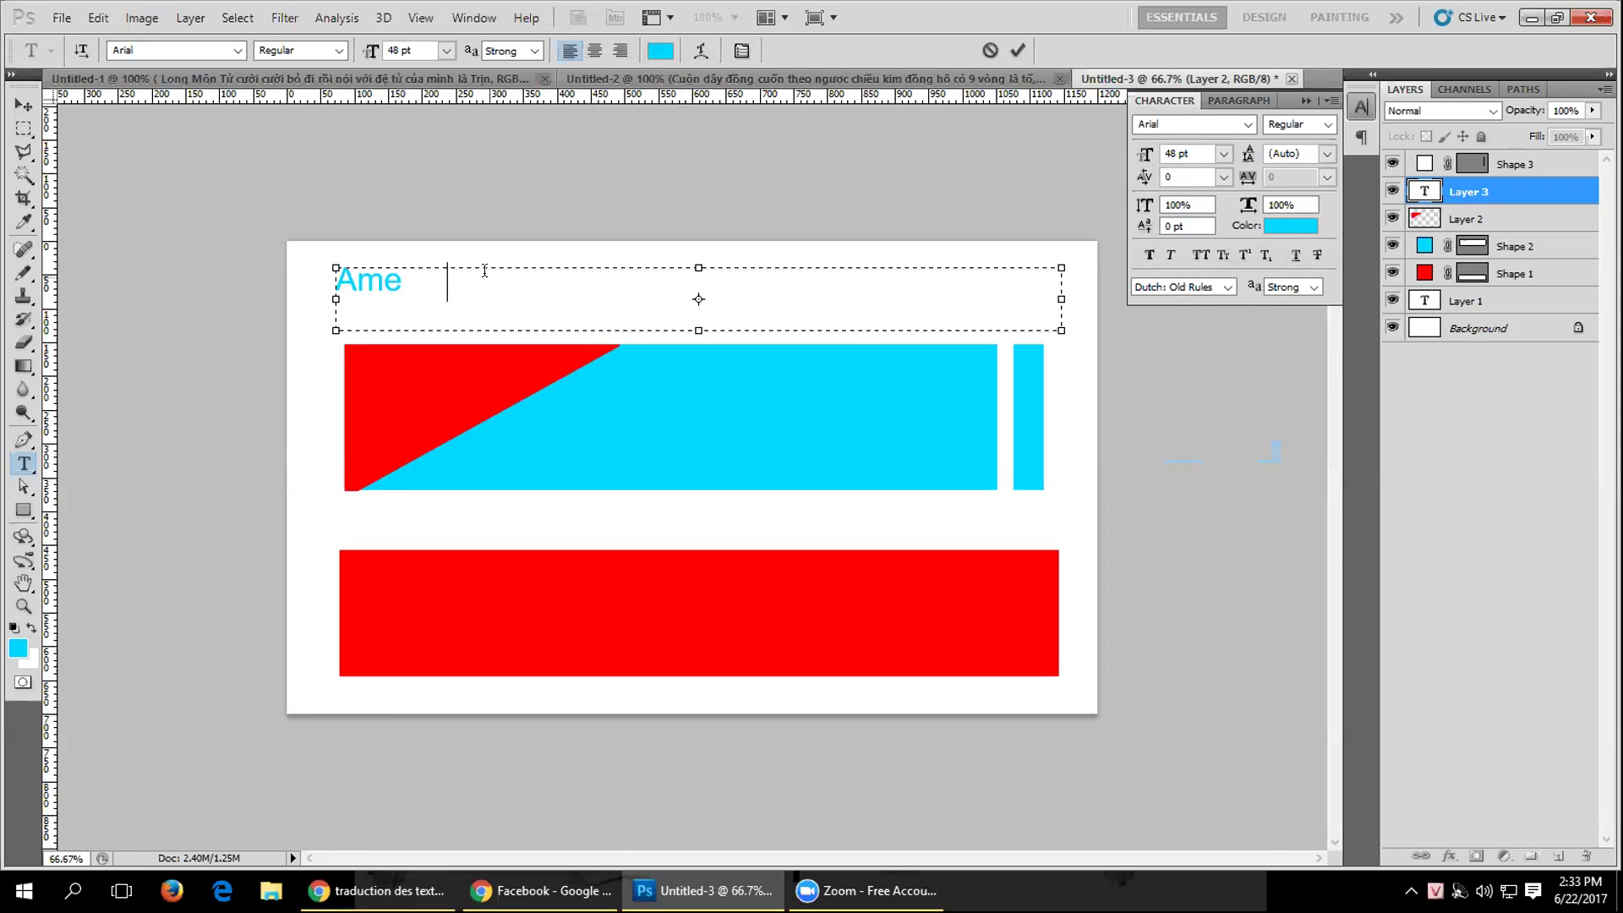
{"action": "type", "text": "ly Kinh"}
{"action": "key", "text": "BackSpace"}
{"action": "type", "text": "g"}
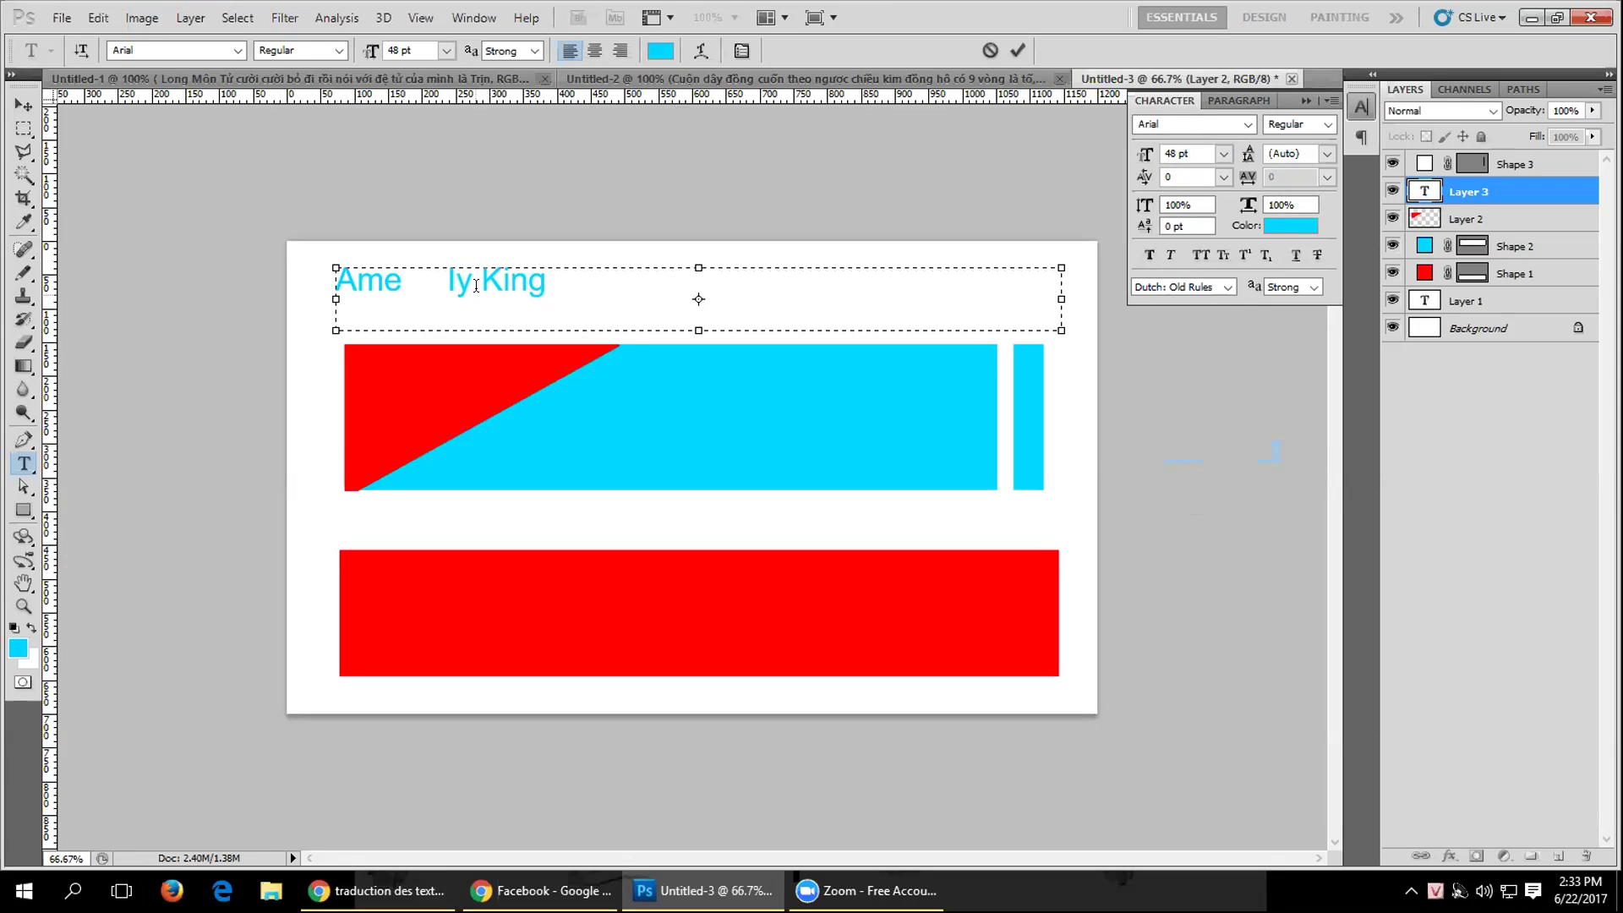
{"action": "left_click_drag", "start_coordinate": [470, 282], "coordinate": [420, 282]}
{"action": "type", "text": "Yi"}
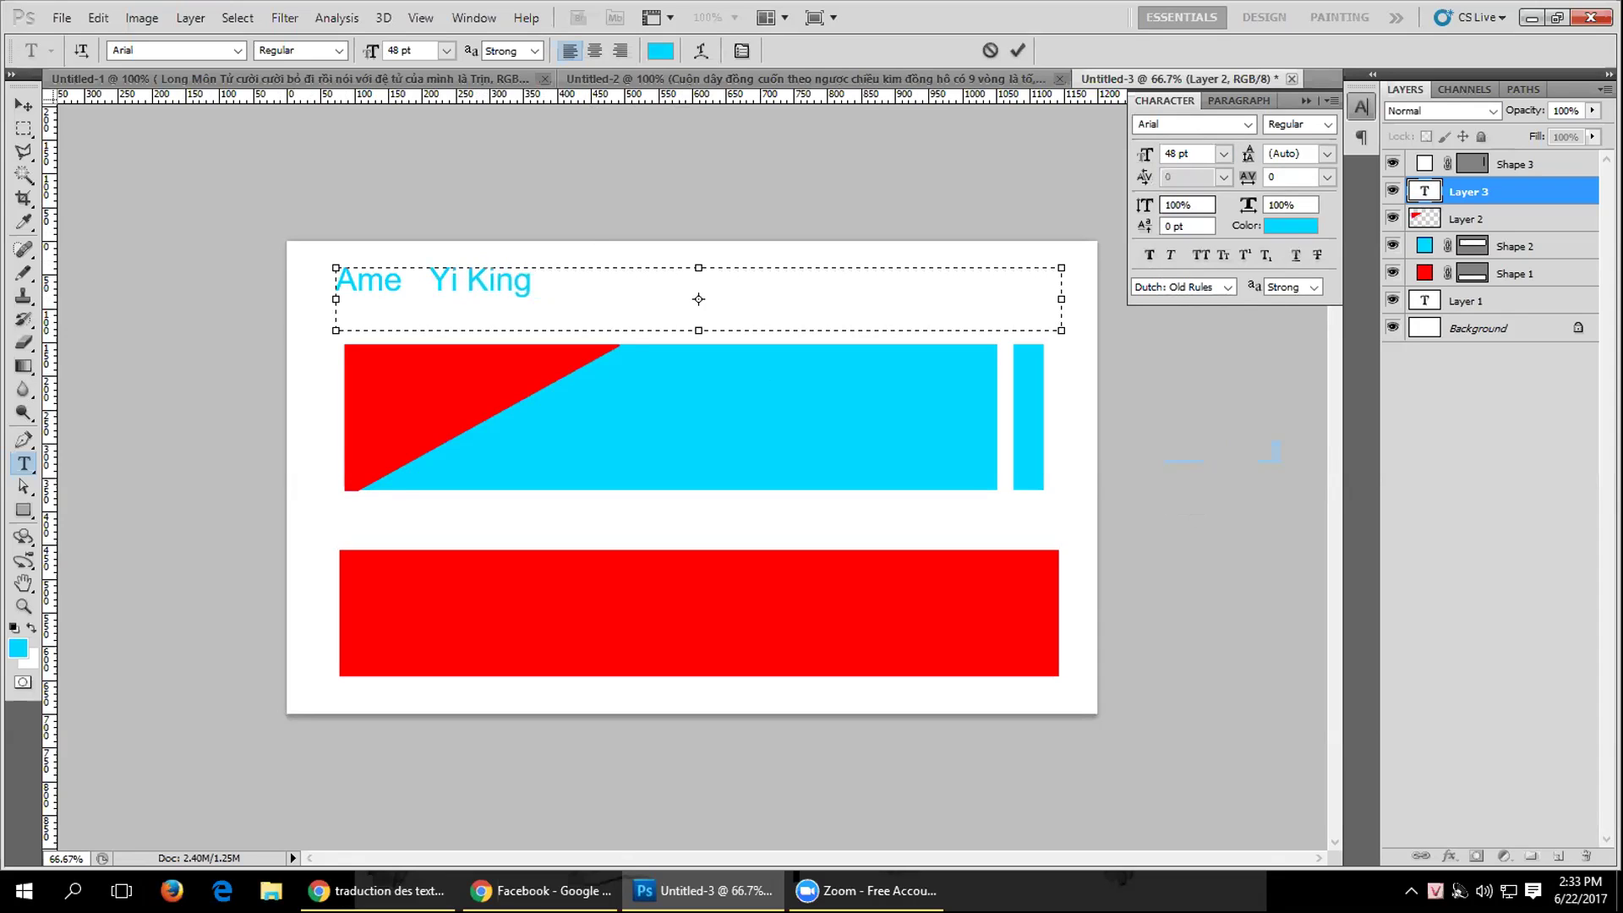
Continue the line with "( 6 elements)" and "matiere", and widen the gaps before "Yi King" and "matiere" with spaces.
{"action": "left_click", "coordinate": [558, 267]}
{"action": "type", "text": "("}
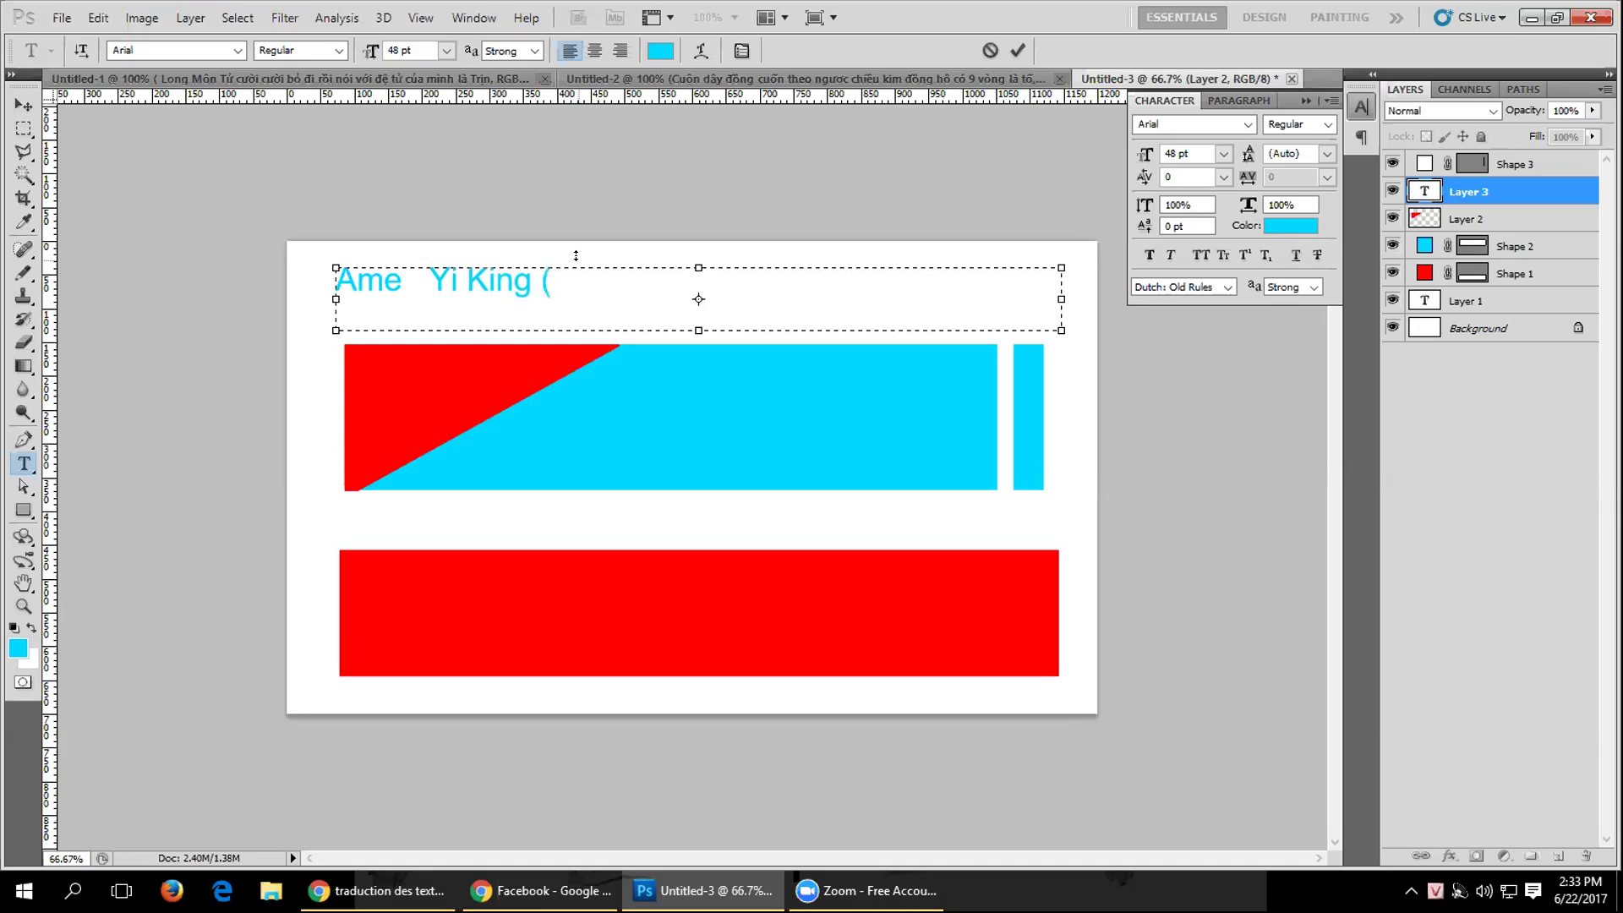
{"action": "type", "text": " 6 element"}
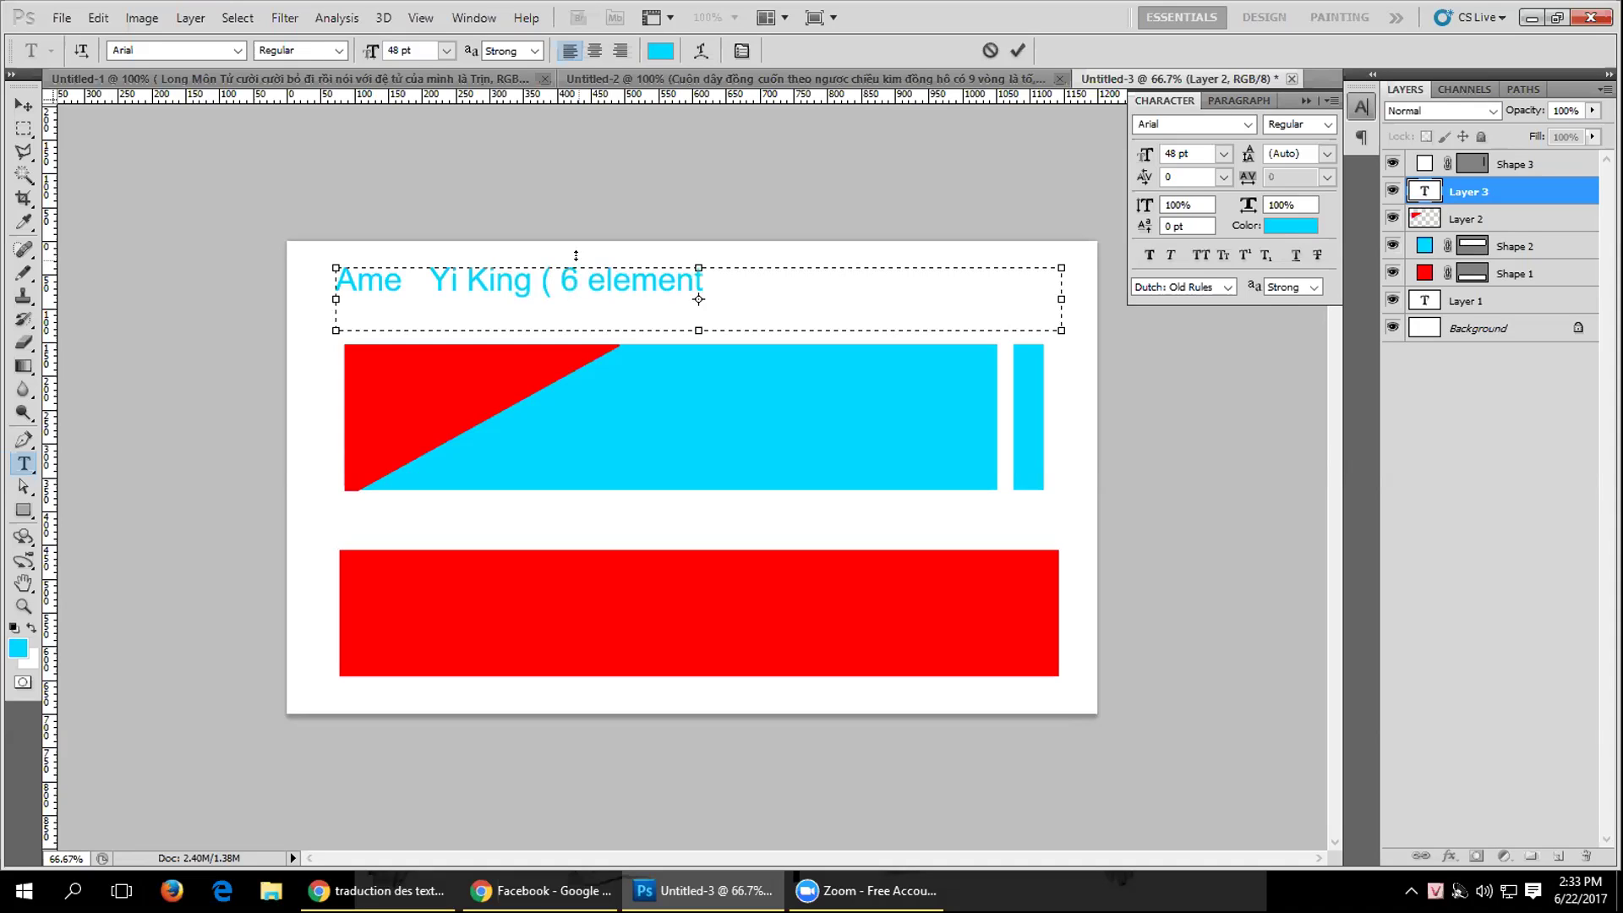
{"action": "type", "text": "s)    matiere"}
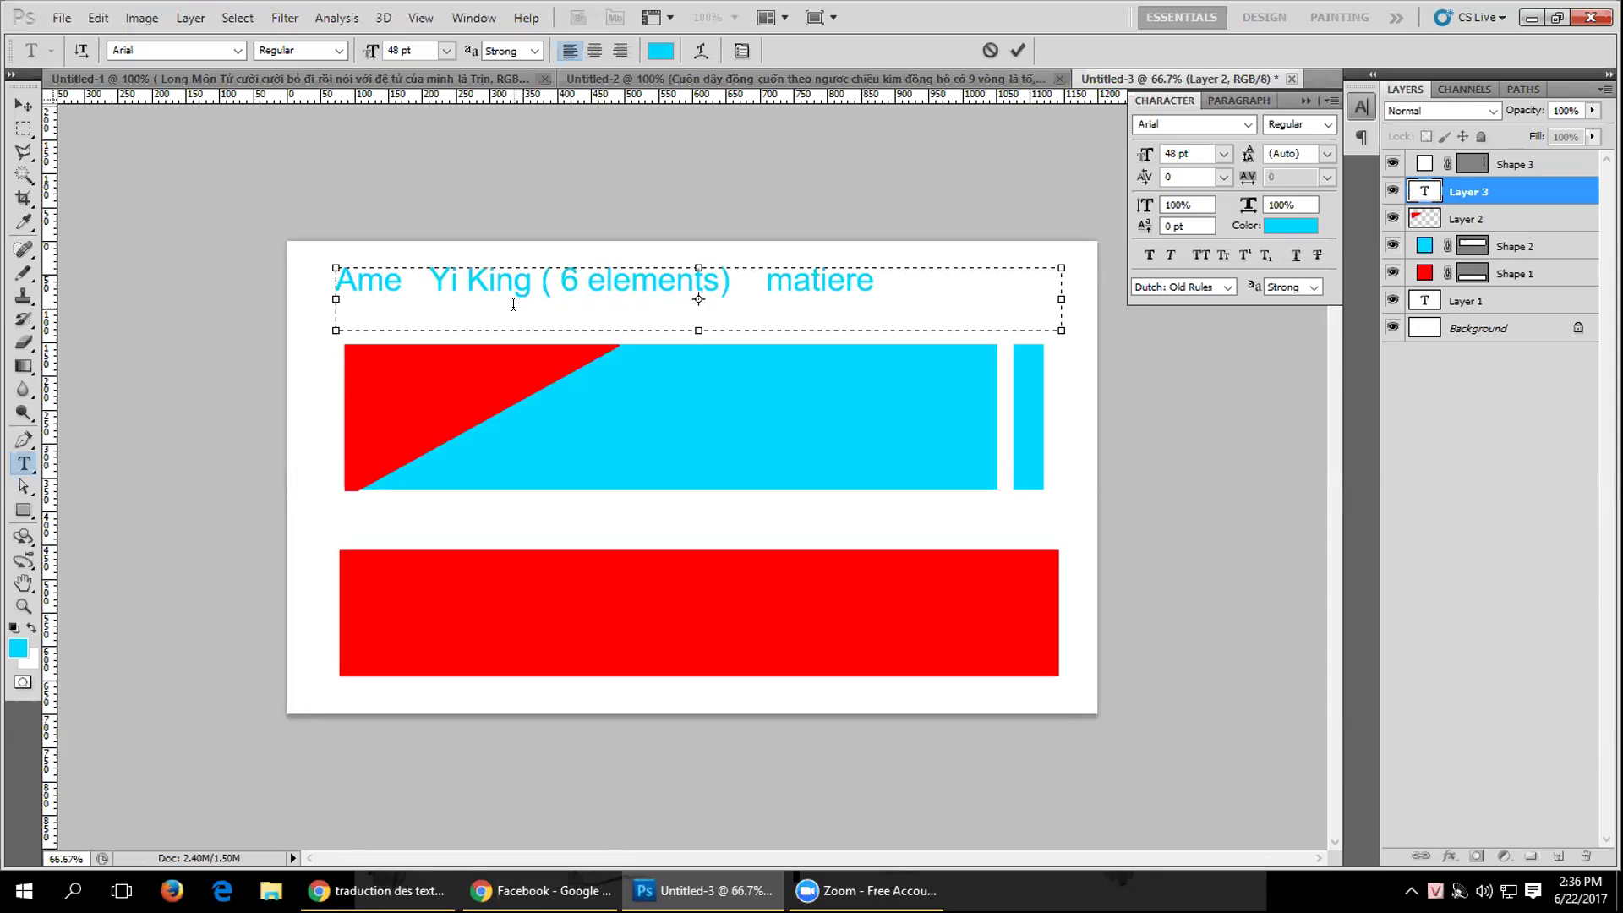
{"action": "left_click", "coordinate": [419, 285]}
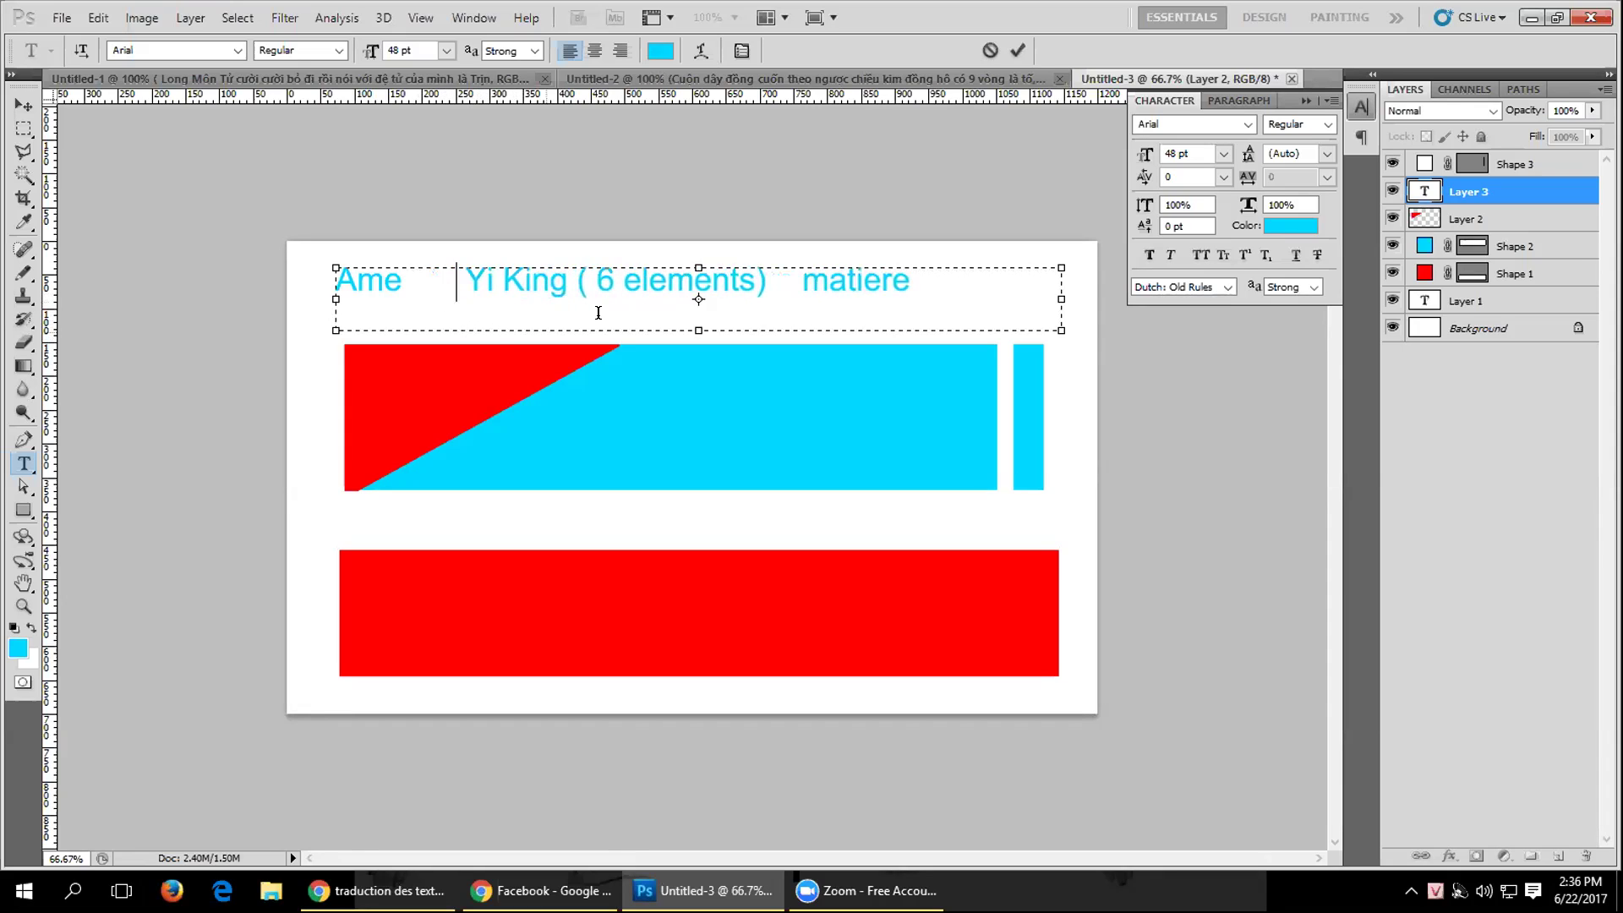
{"action": "left_click", "coordinate": [789, 282]}
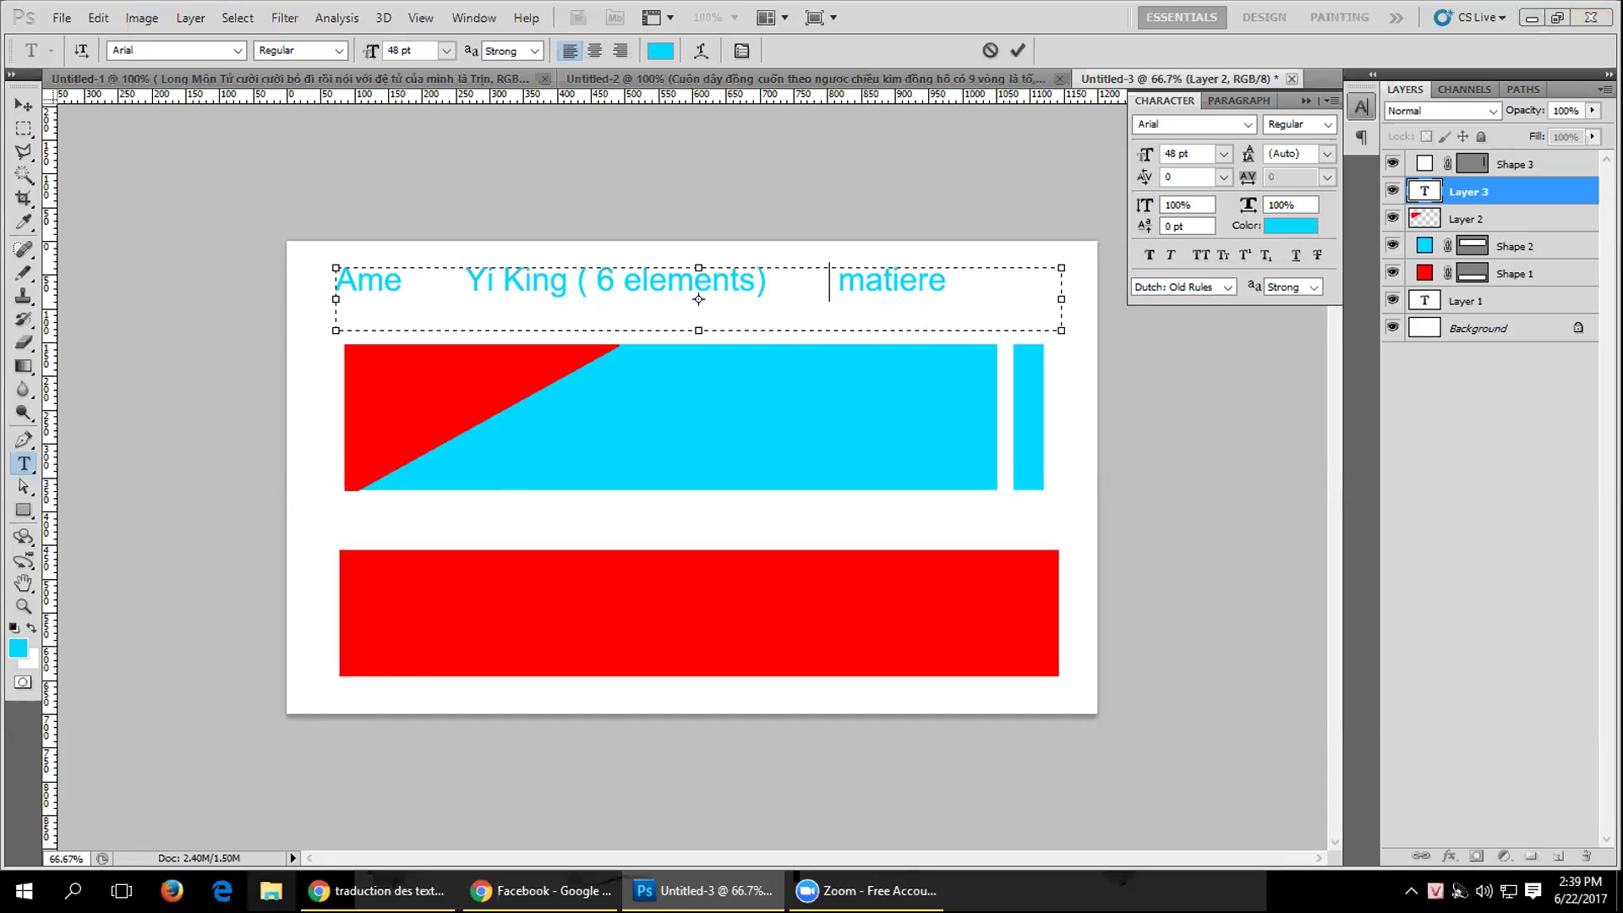
Switch to File Explorer, maximize its window and open the folder 12 Kinh under image > quotes on Data (E:).
{"action": "left_click", "coordinate": [271, 890]}
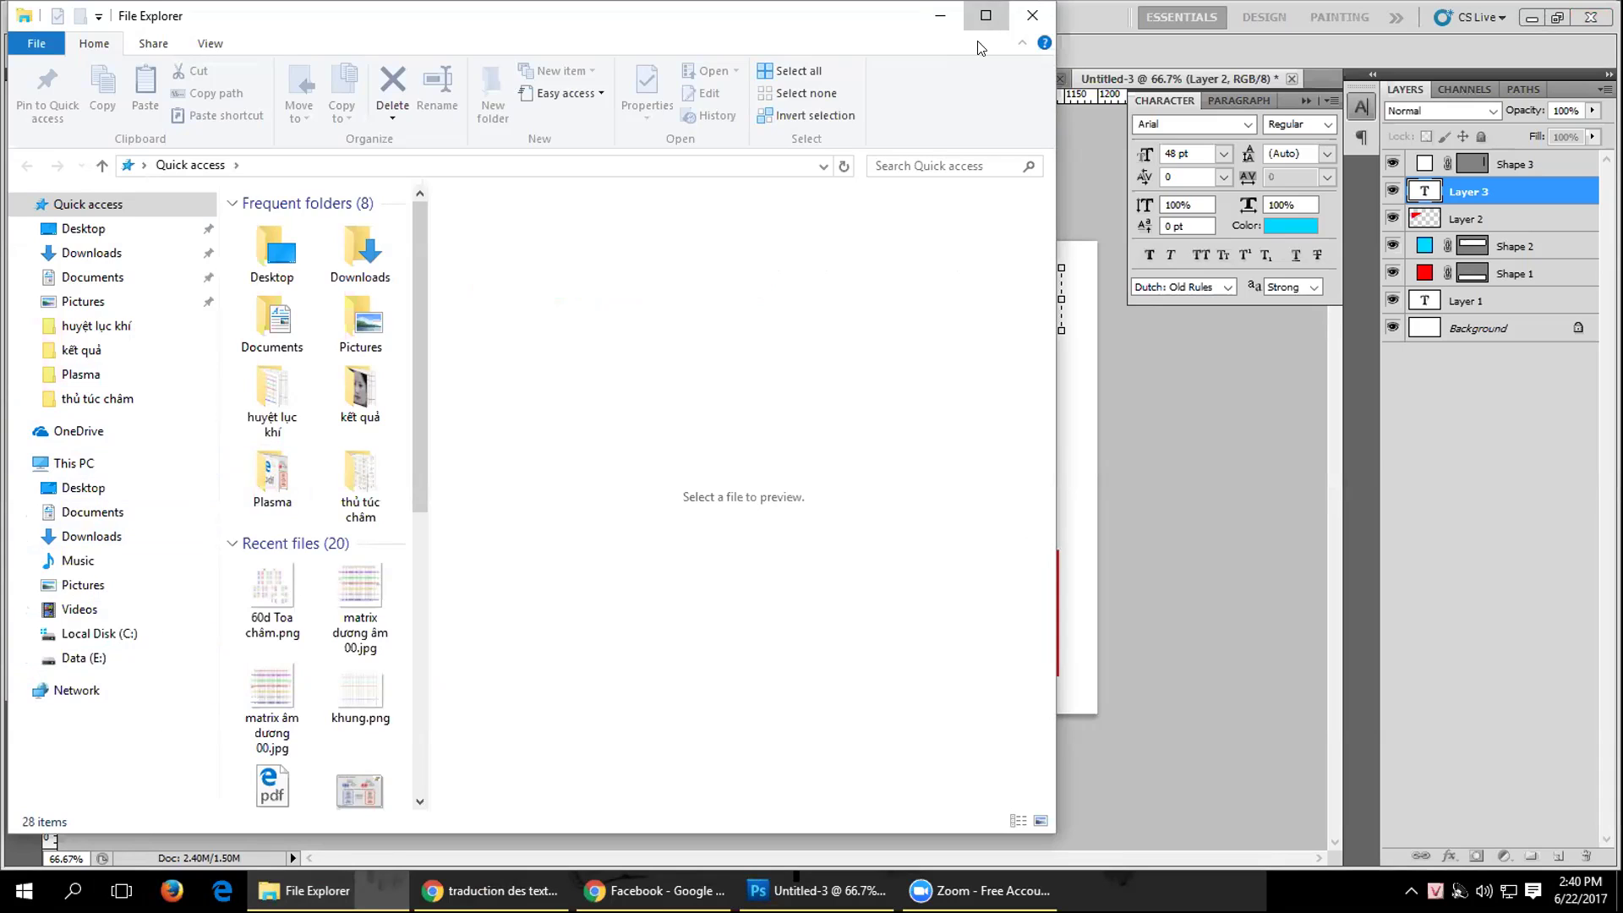
{"action": "left_click", "coordinate": [985, 15]}
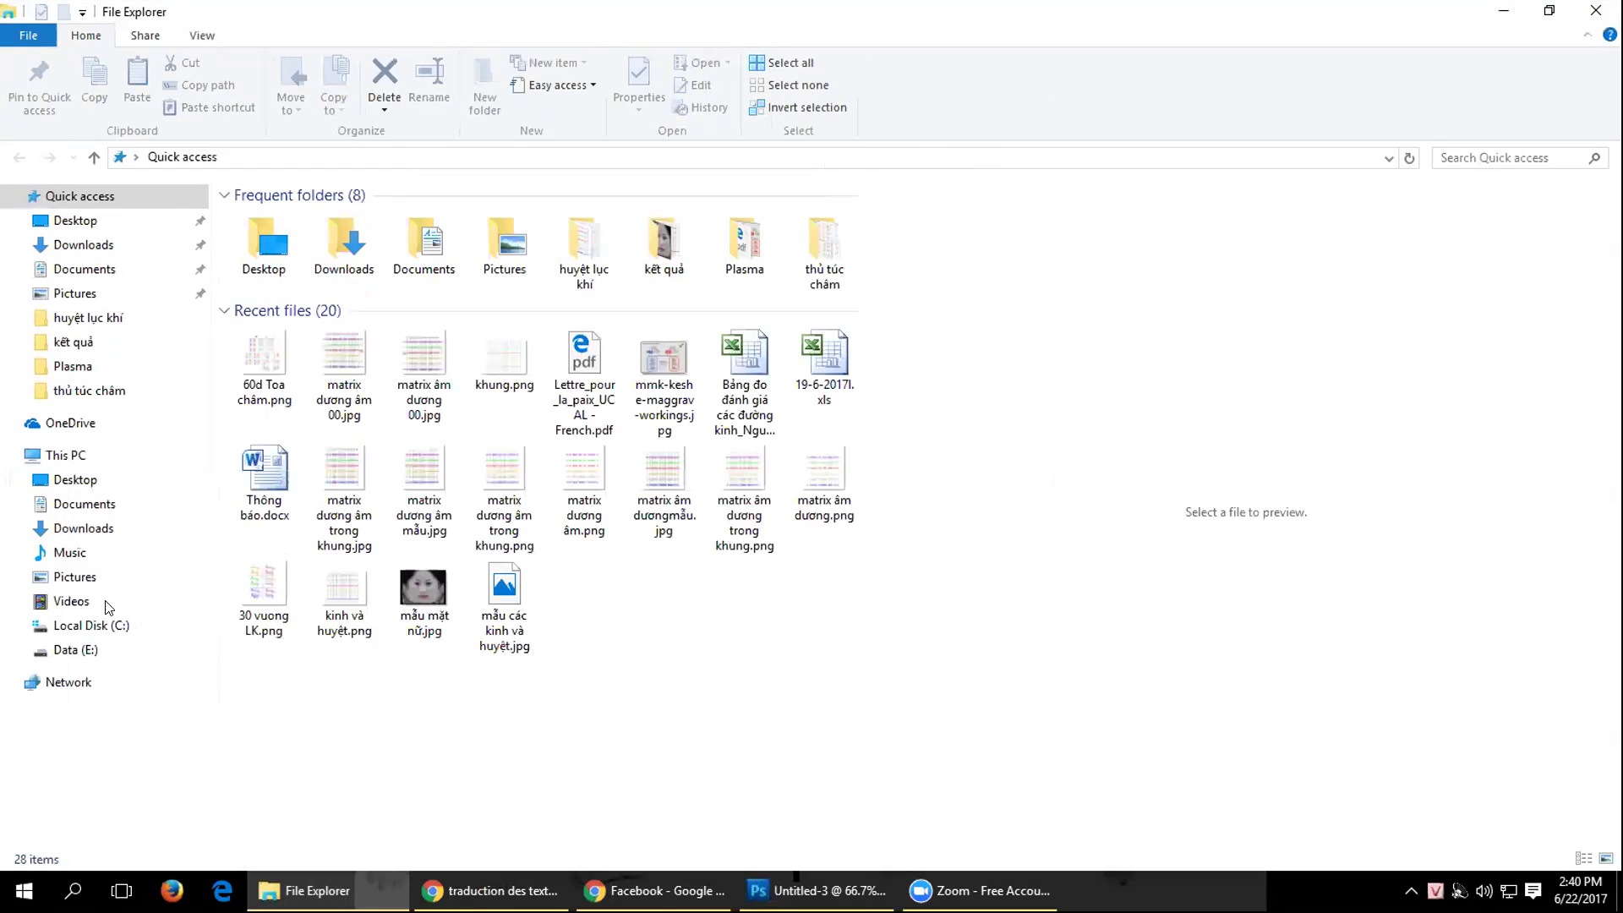
{"action": "left_click", "coordinate": [15, 651]}
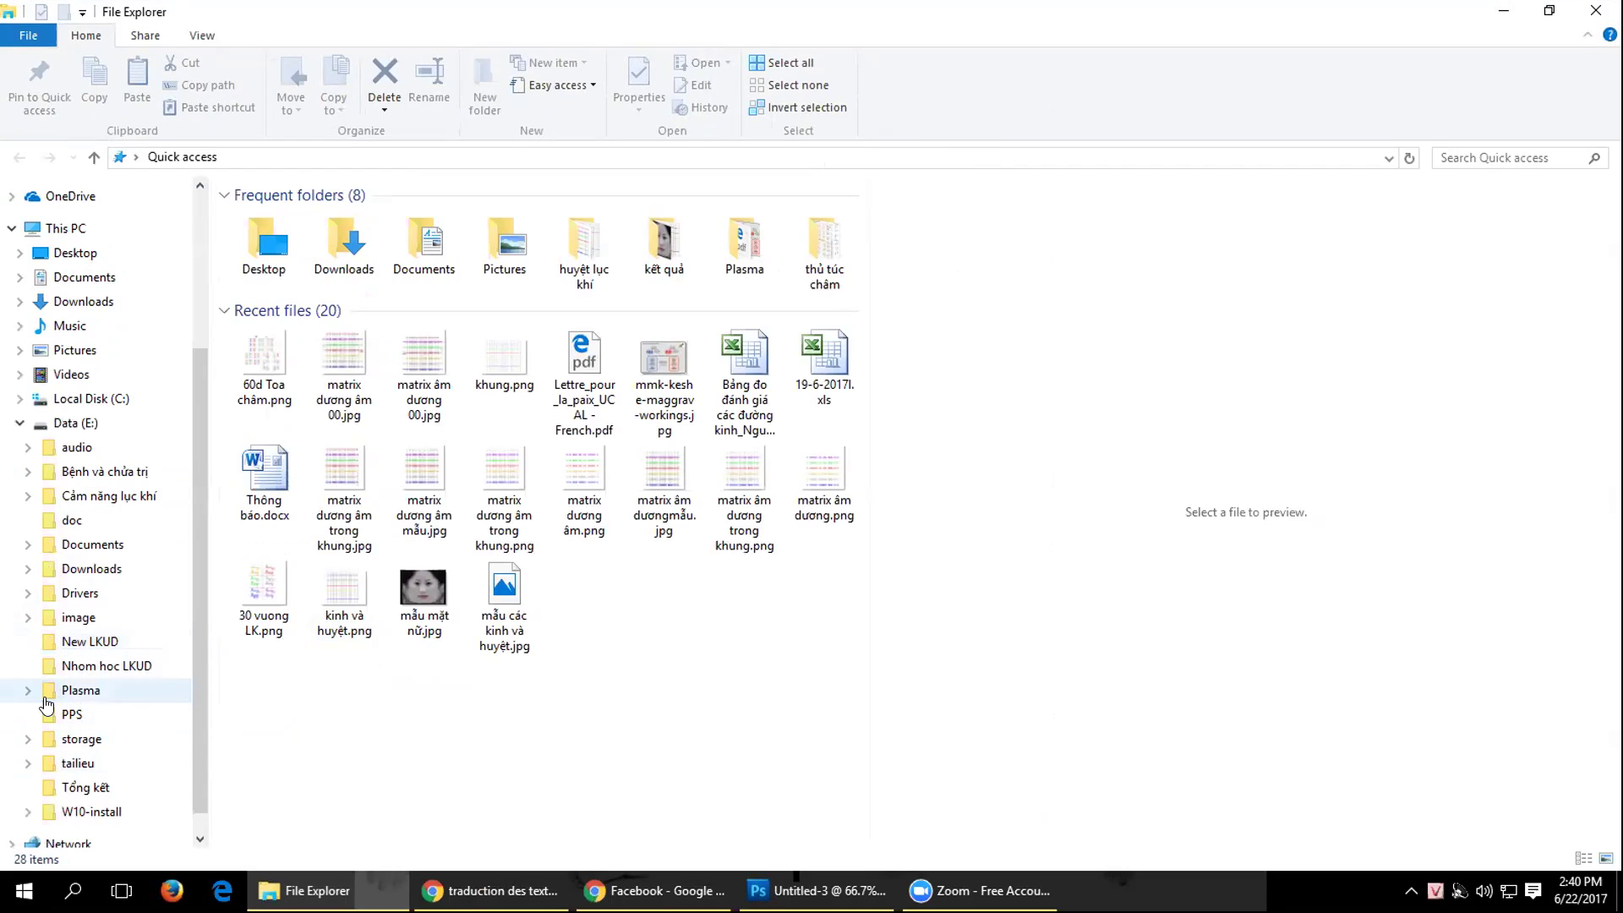
{"action": "left_click", "coordinate": [22, 613]}
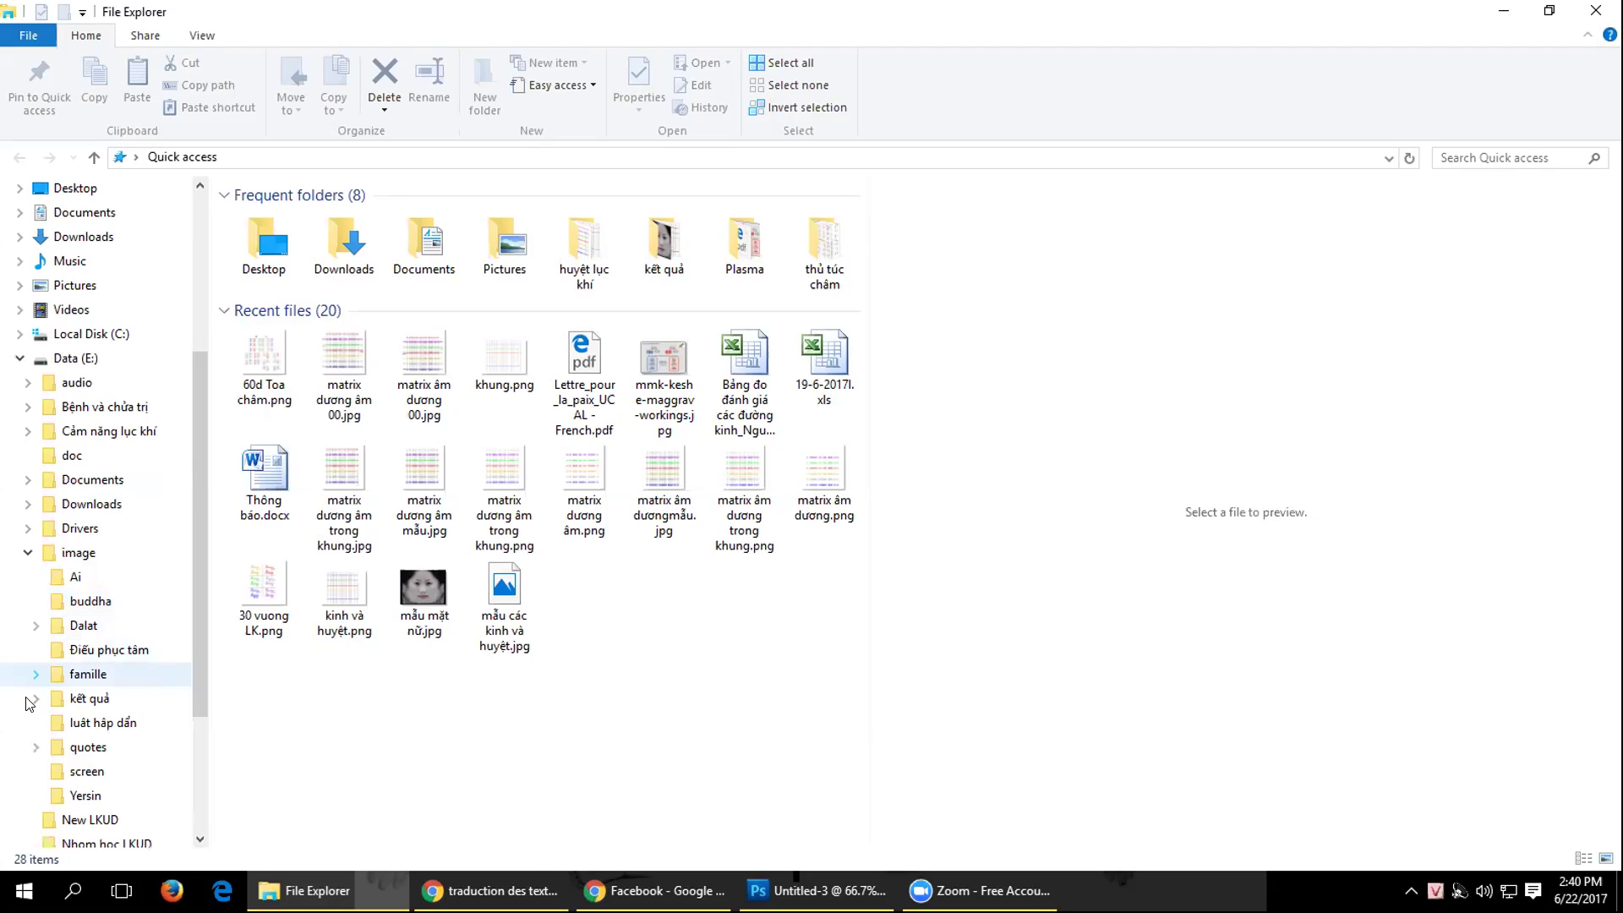
{"action": "left_click", "coordinate": [35, 744]}
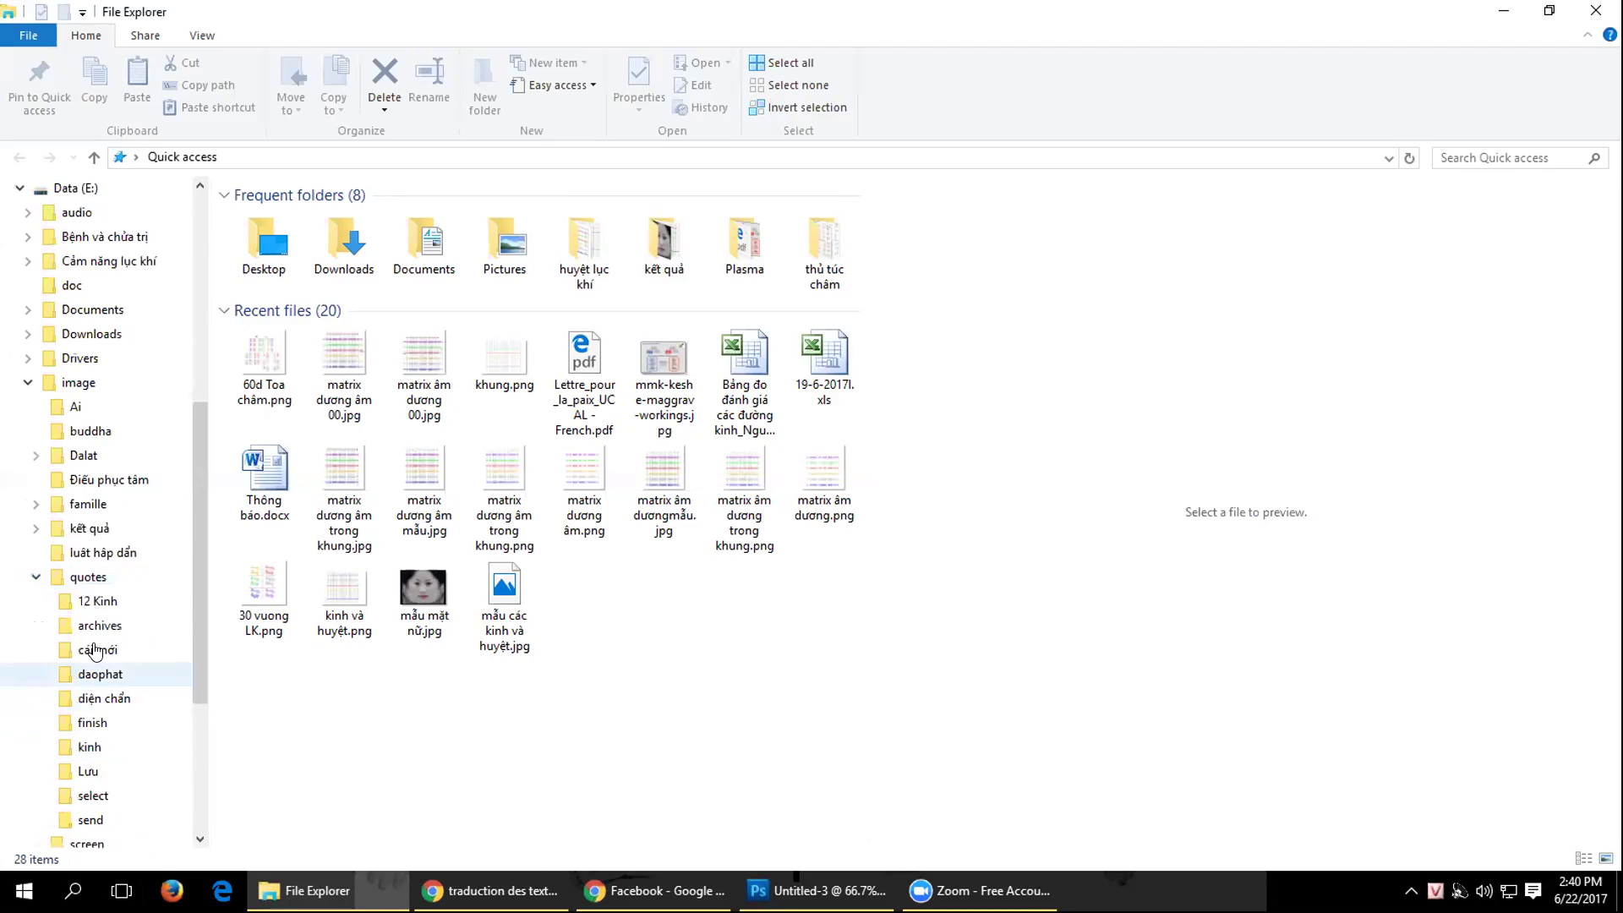
{"action": "left_click", "coordinate": [109, 603]}
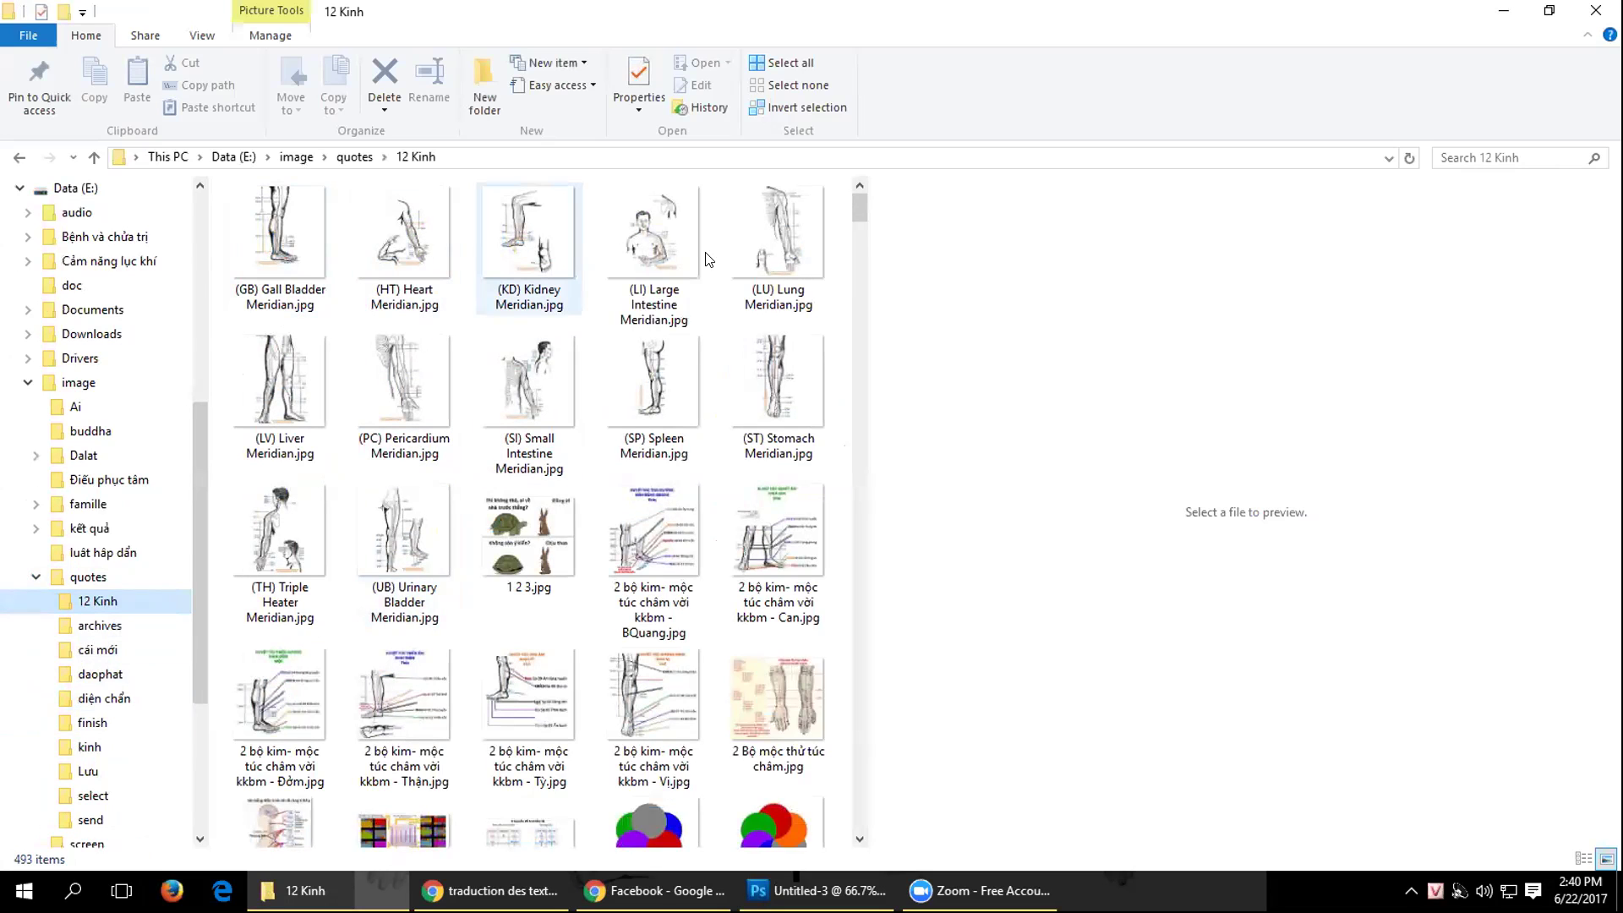
Preview the image "12 kinh mạch KK.BM.jpg" and narrow the file list to give the preview more room.
{"action": "scroll", "coordinate": [770, 259], "scroll_direction": "down", "scroll_amount": 5}
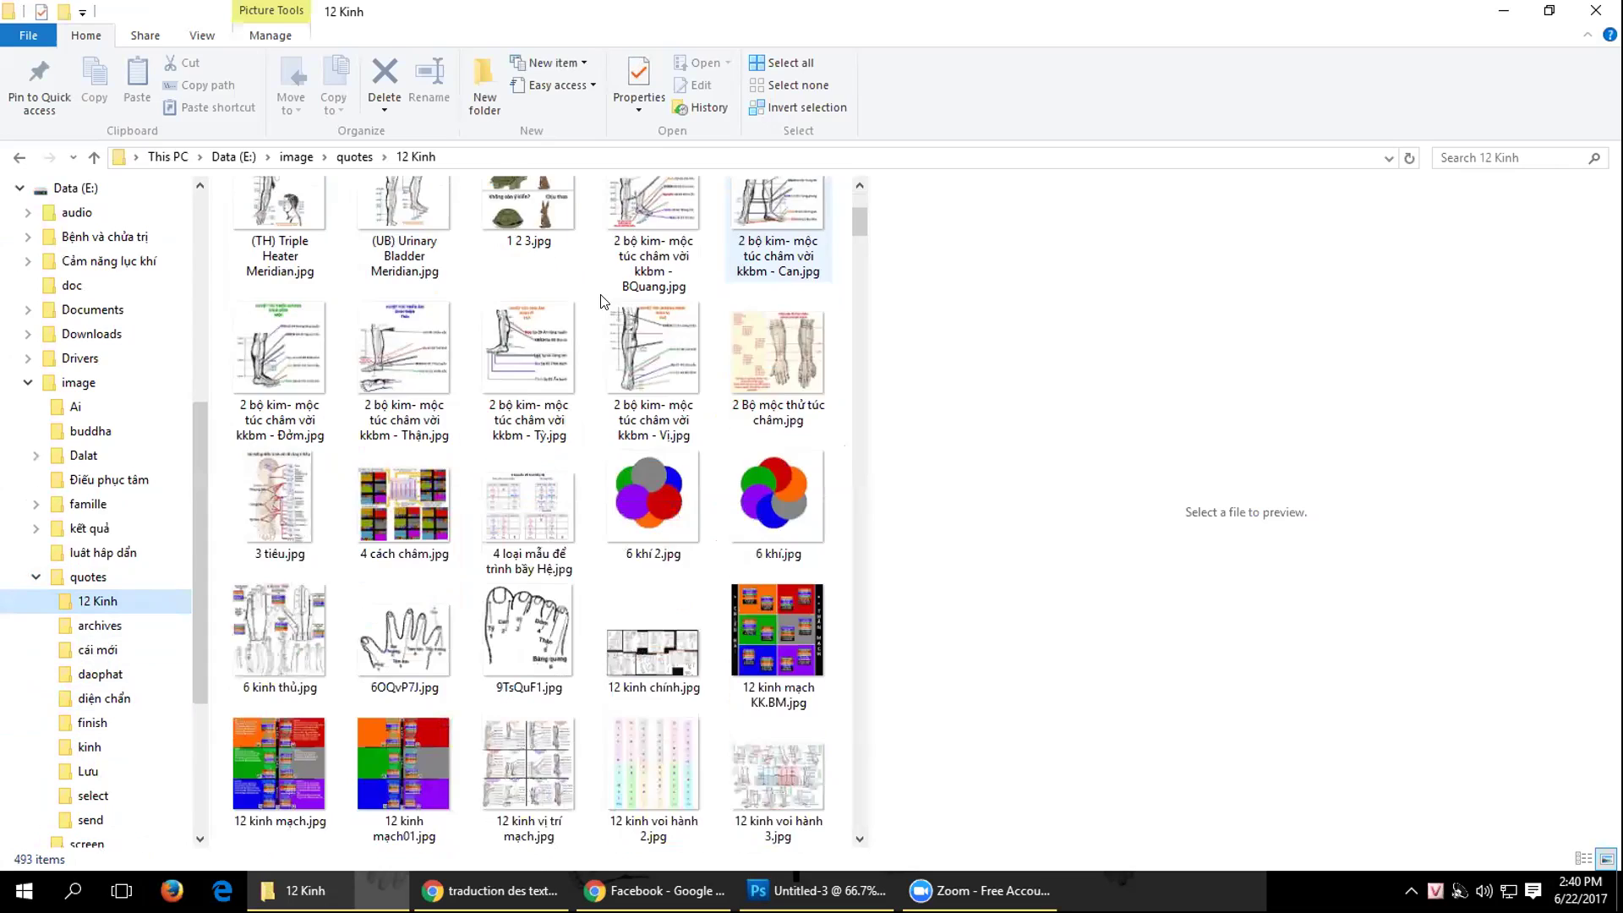
{"action": "scroll", "coordinate": [736, 253], "scroll_direction": "down", "scroll_amount": 5}
{"action": "left_click", "coordinate": [773, 252]}
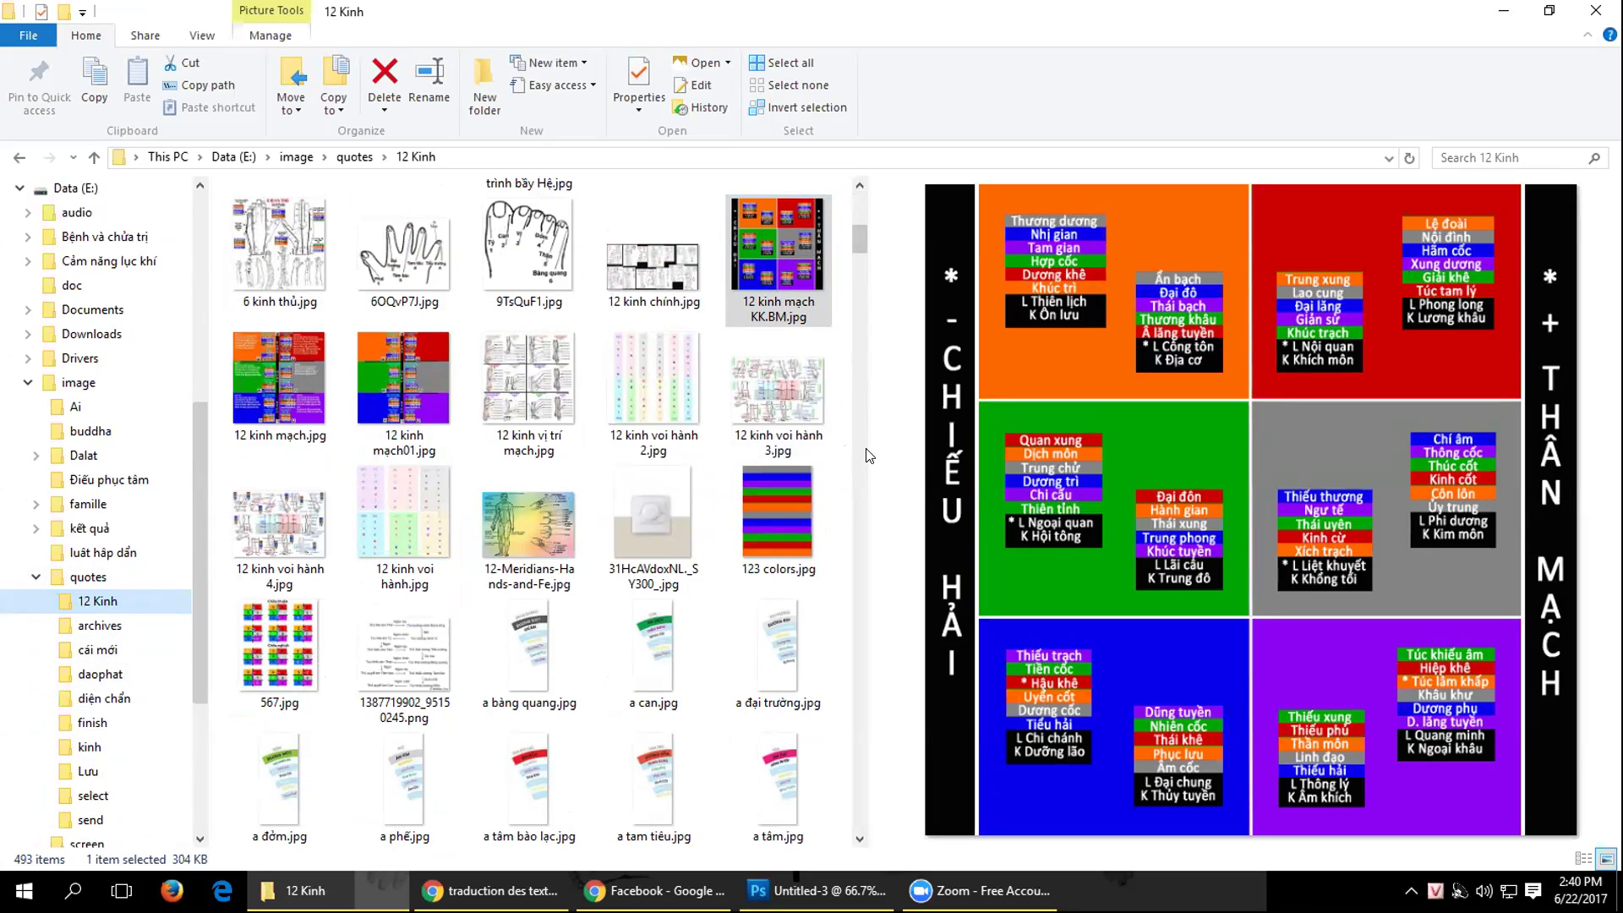
{"action": "left_click_drag", "start_coordinate": [863, 448], "coordinate": [617, 467]}
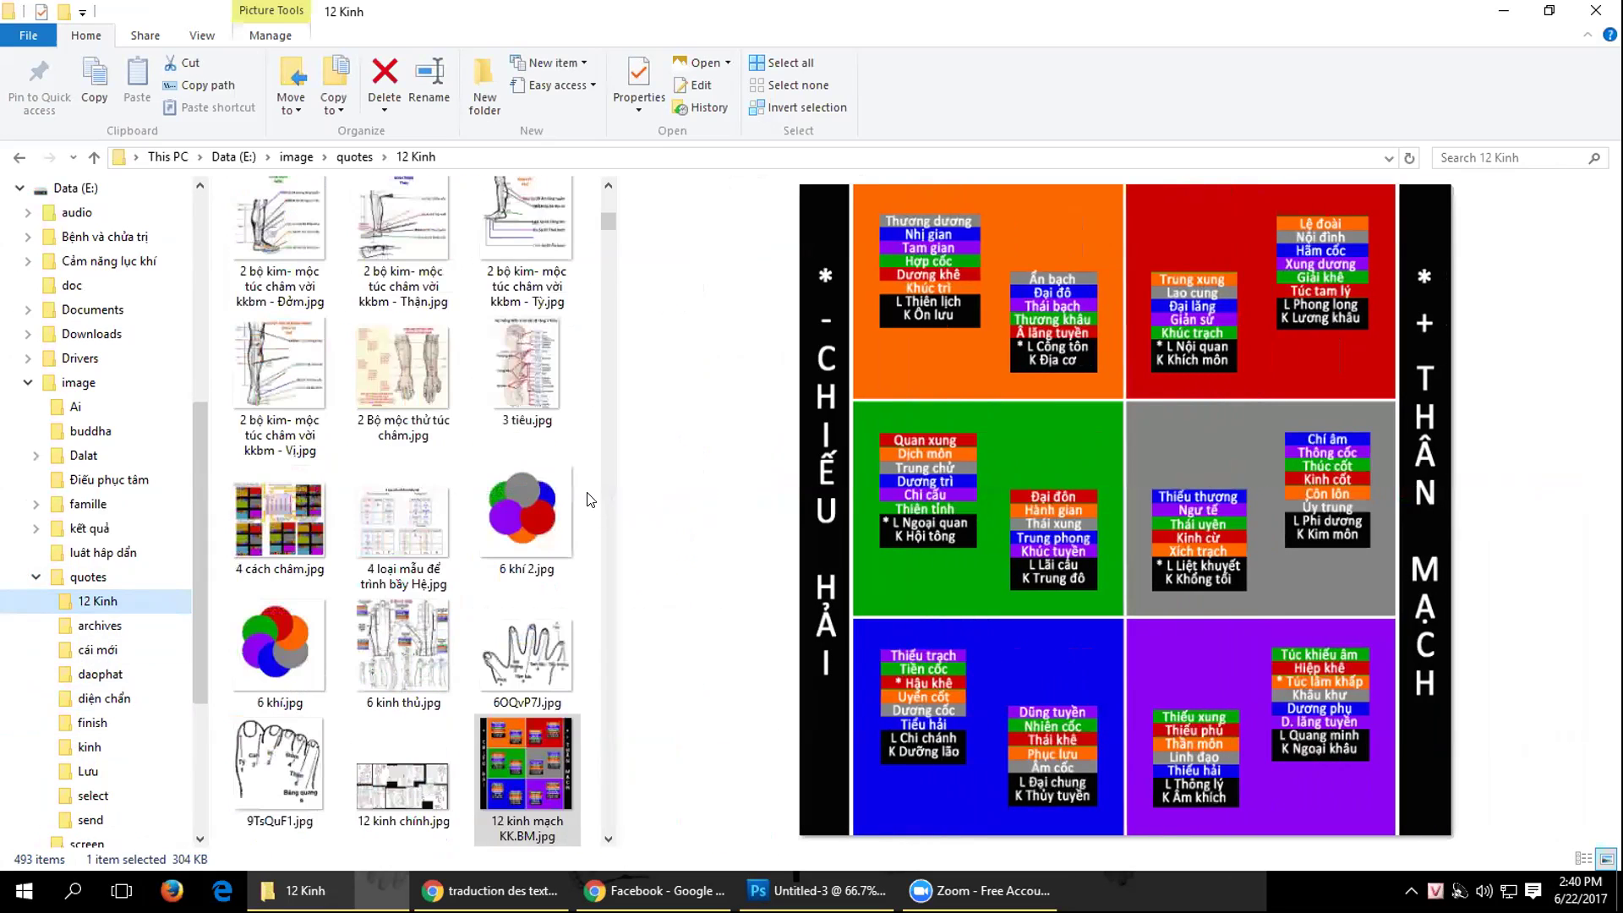
Look through the neighbouring meridian images and preview "12 kinh voi hành 3.jpg".
{"action": "scroll", "coordinate": [583, 490], "scroll_direction": "down", "scroll_amount": 9}
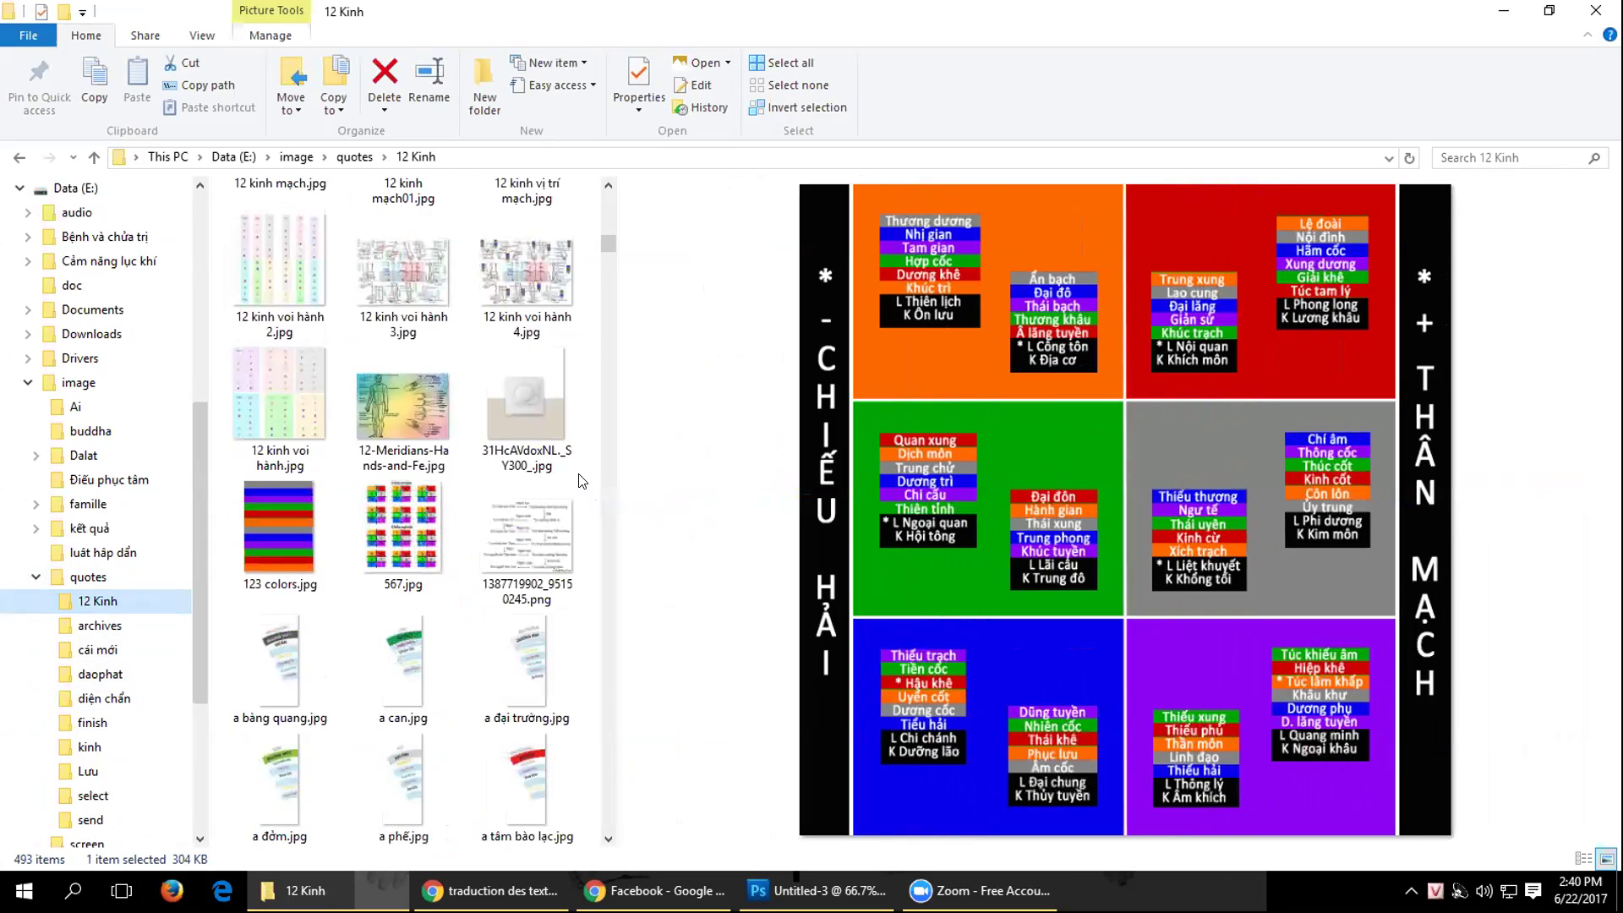
{"action": "scroll", "coordinate": [582, 480], "scroll_direction": "down", "scroll_amount": 3}
{"action": "scroll", "coordinate": [581, 480], "scroll_direction": "up", "scroll_amount": 7}
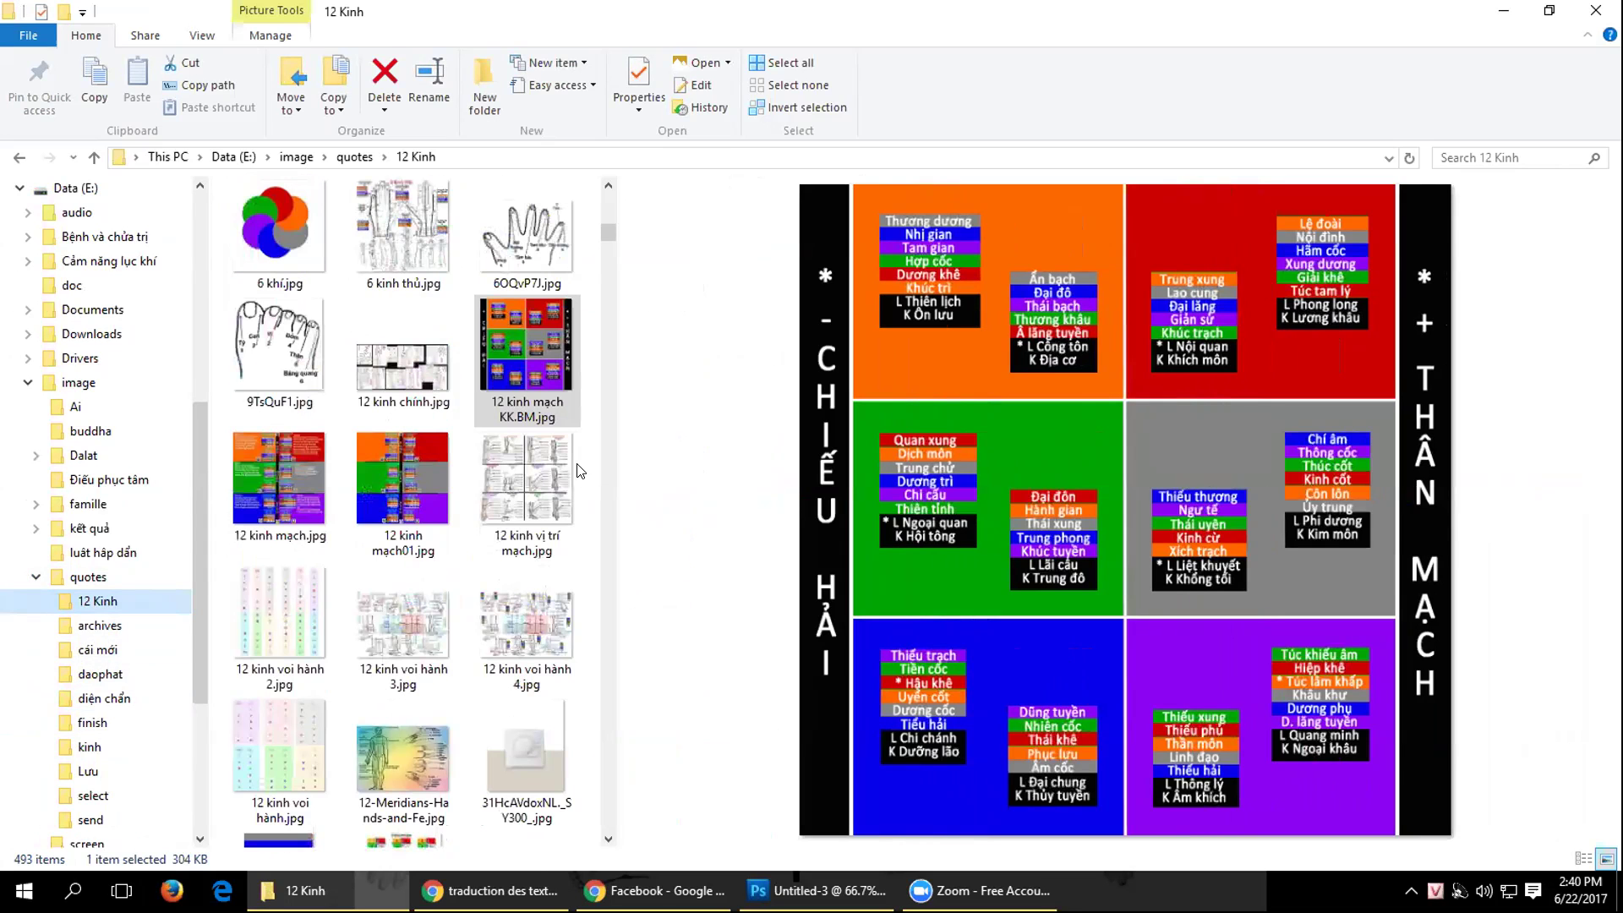
{"action": "scroll", "coordinate": [580, 471], "scroll_direction": "up", "scroll_amount": 4}
{"action": "scroll", "coordinate": [549, 406], "scroll_direction": "down", "scroll_amount": 7}
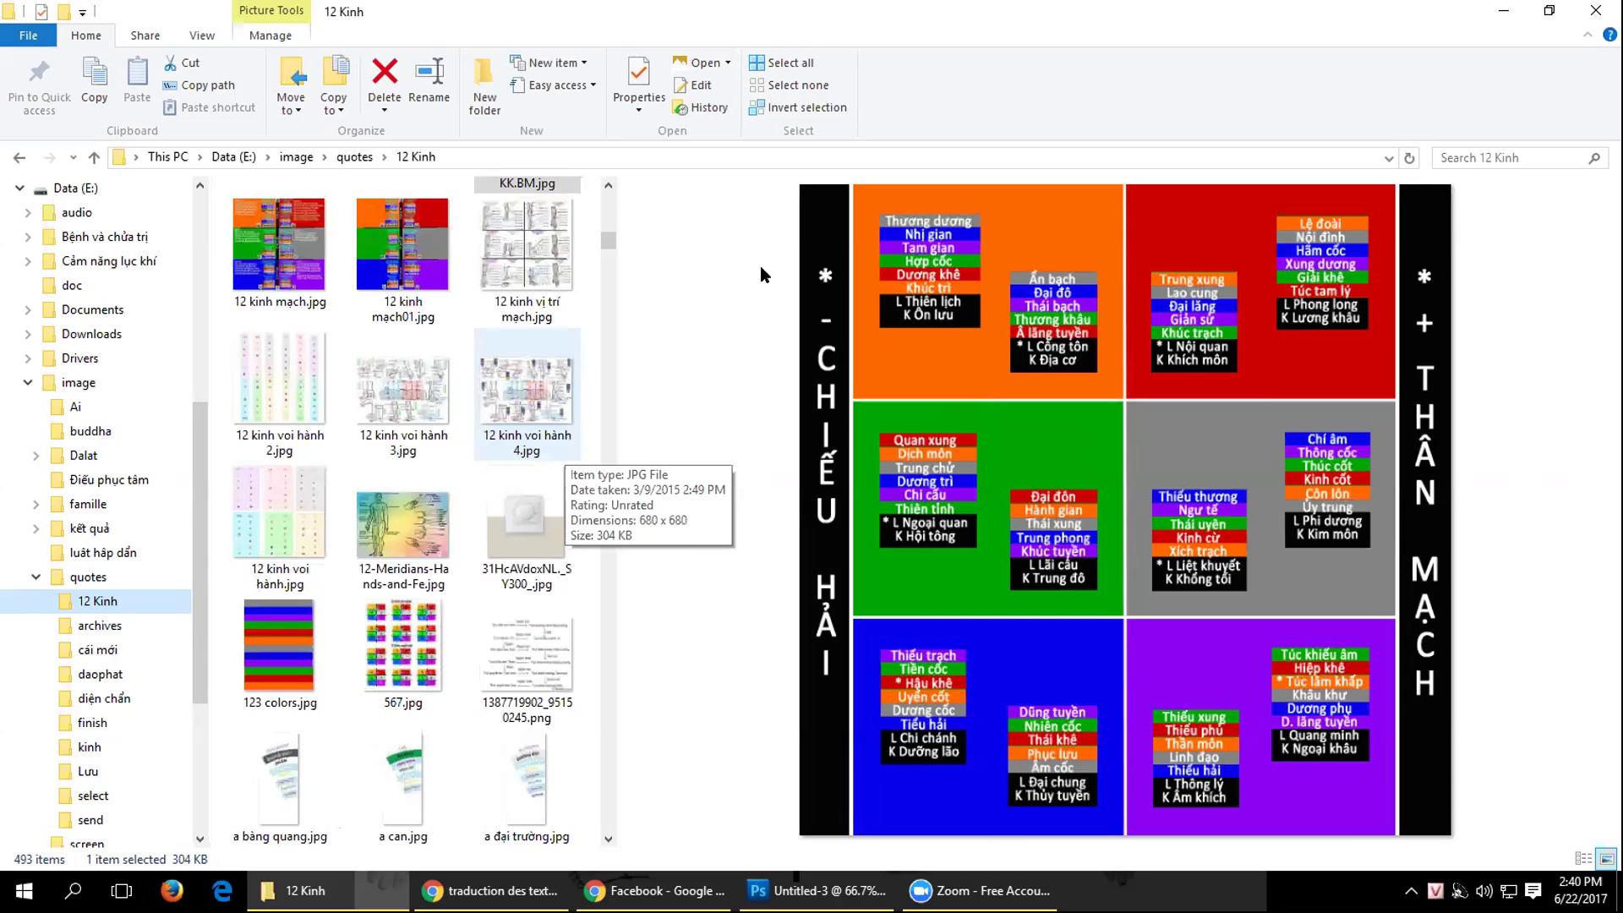
{"action": "key", "text": "Left"}
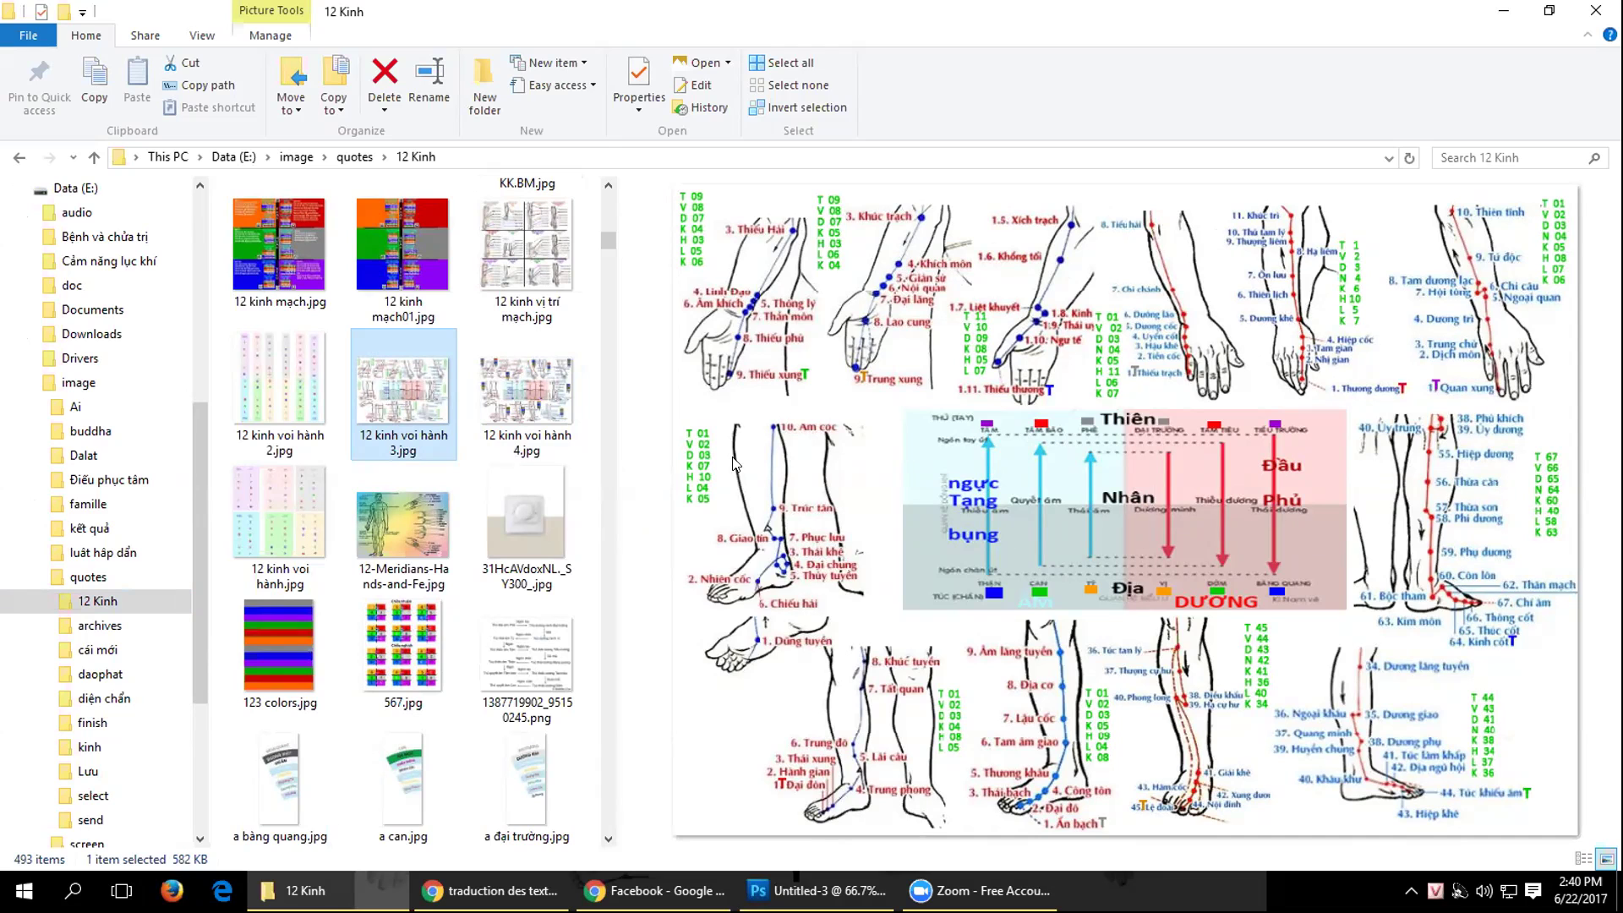
Browse further through the 12 Kinh folder to the LKUD images and preview "LKUD 006.jpg".
{"action": "scroll", "coordinate": [533, 520], "scroll_direction": "down", "scroll_amount": 10}
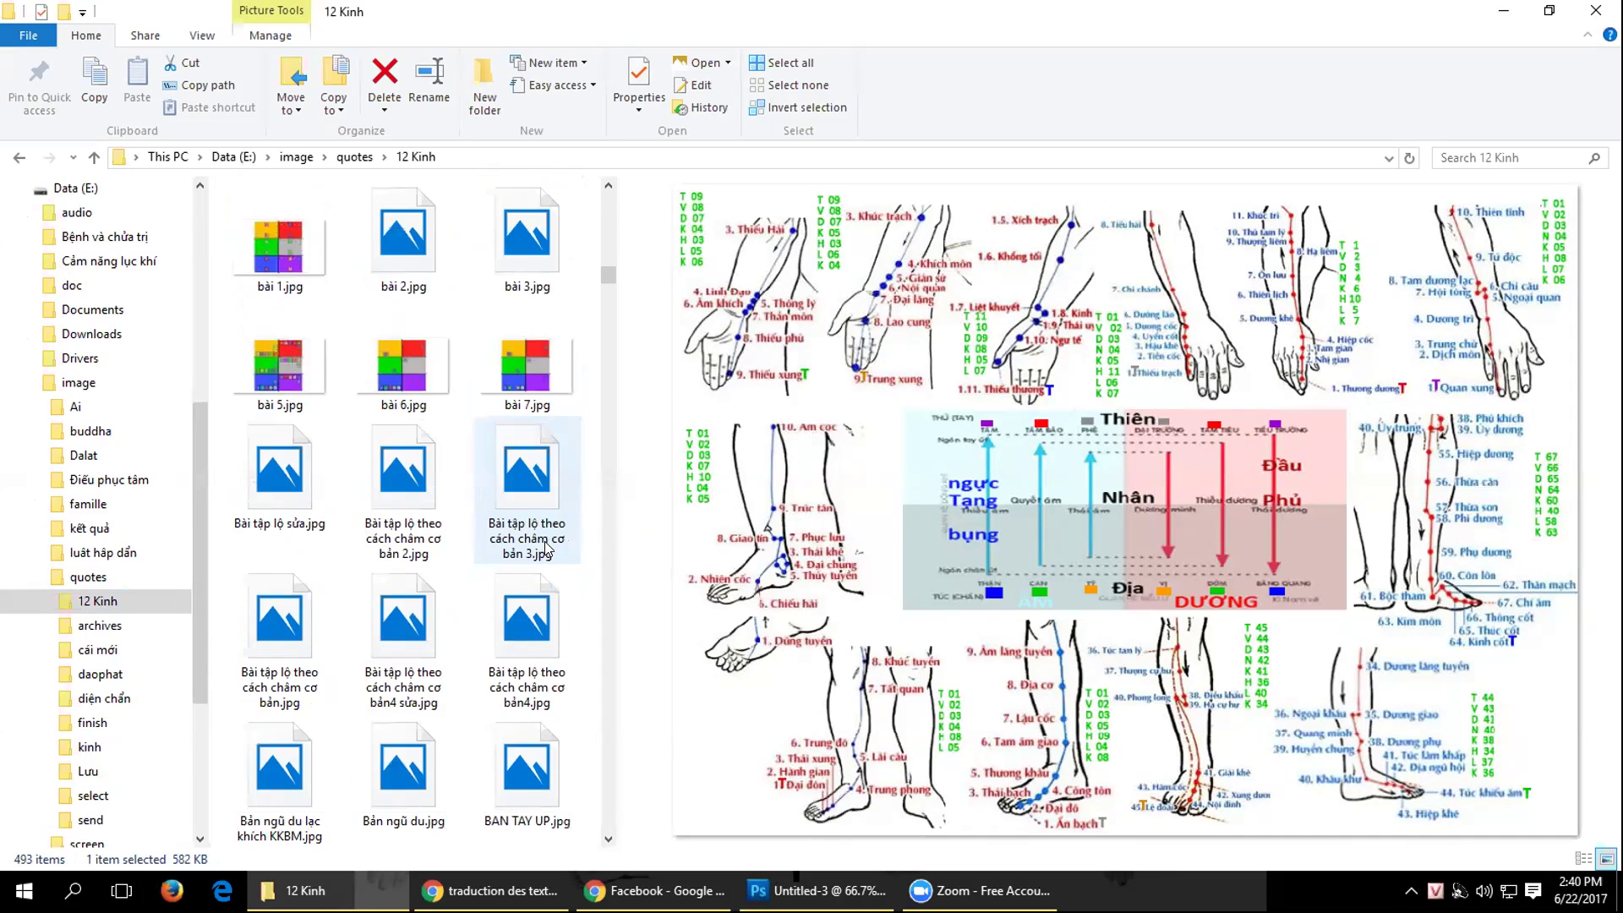
{"action": "scroll", "coordinate": [558, 543], "scroll_direction": "down", "scroll_amount": 10}
{"action": "scroll", "coordinate": [545, 545], "scroll_direction": "down", "scroll_amount": 5}
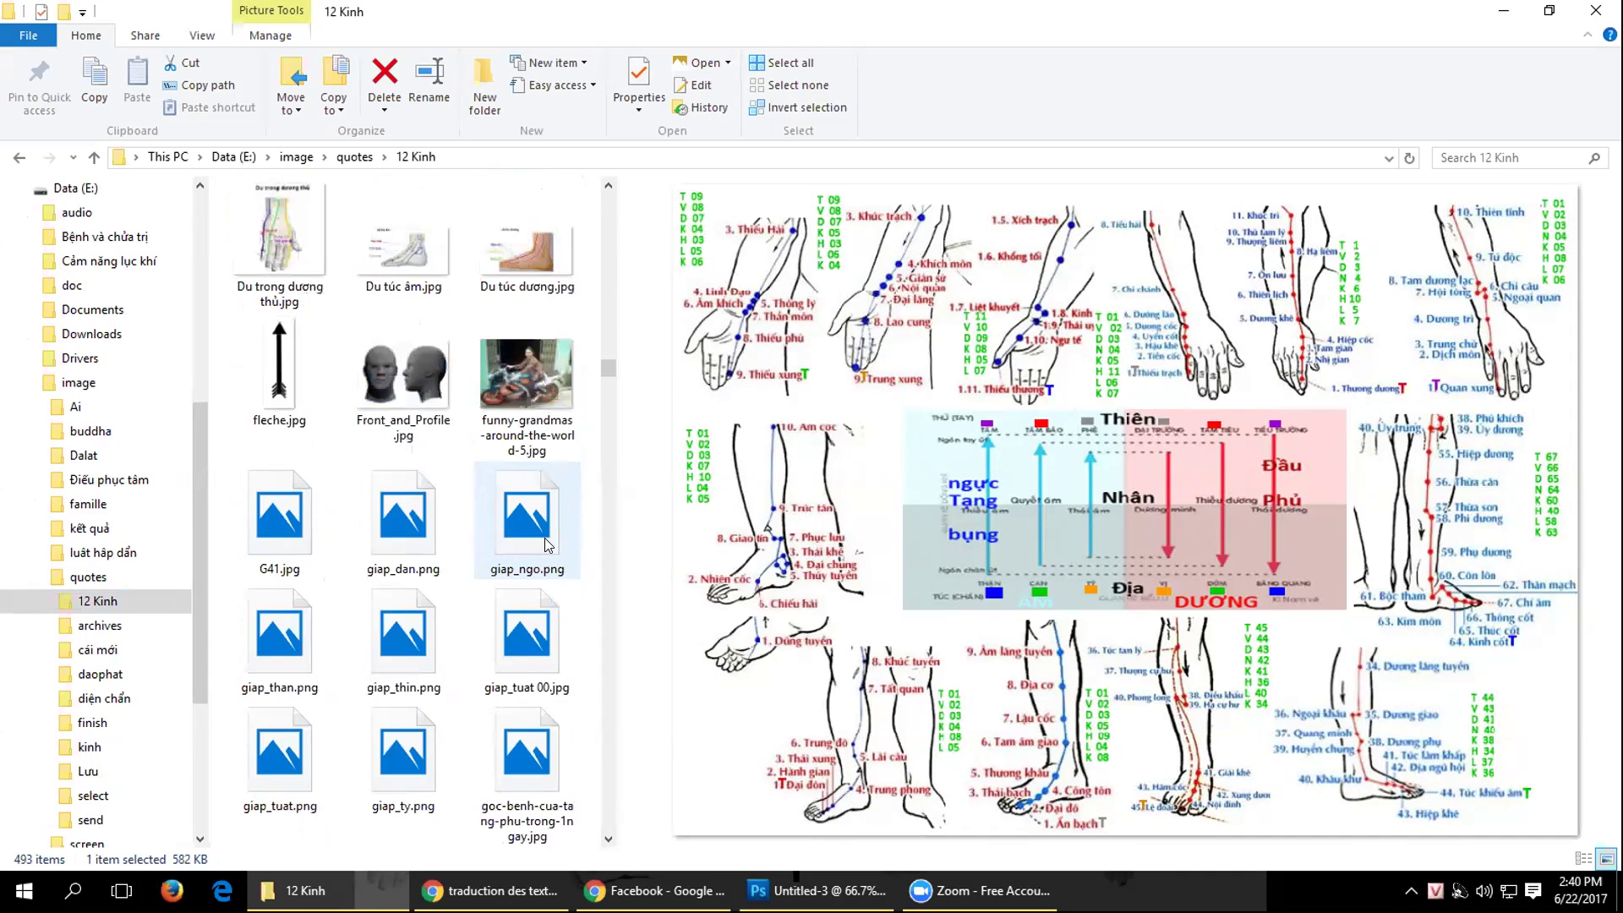
{"action": "scroll", "coordinate": [545, 546], "scroll_direction": "down", "scroll_amount": 5}
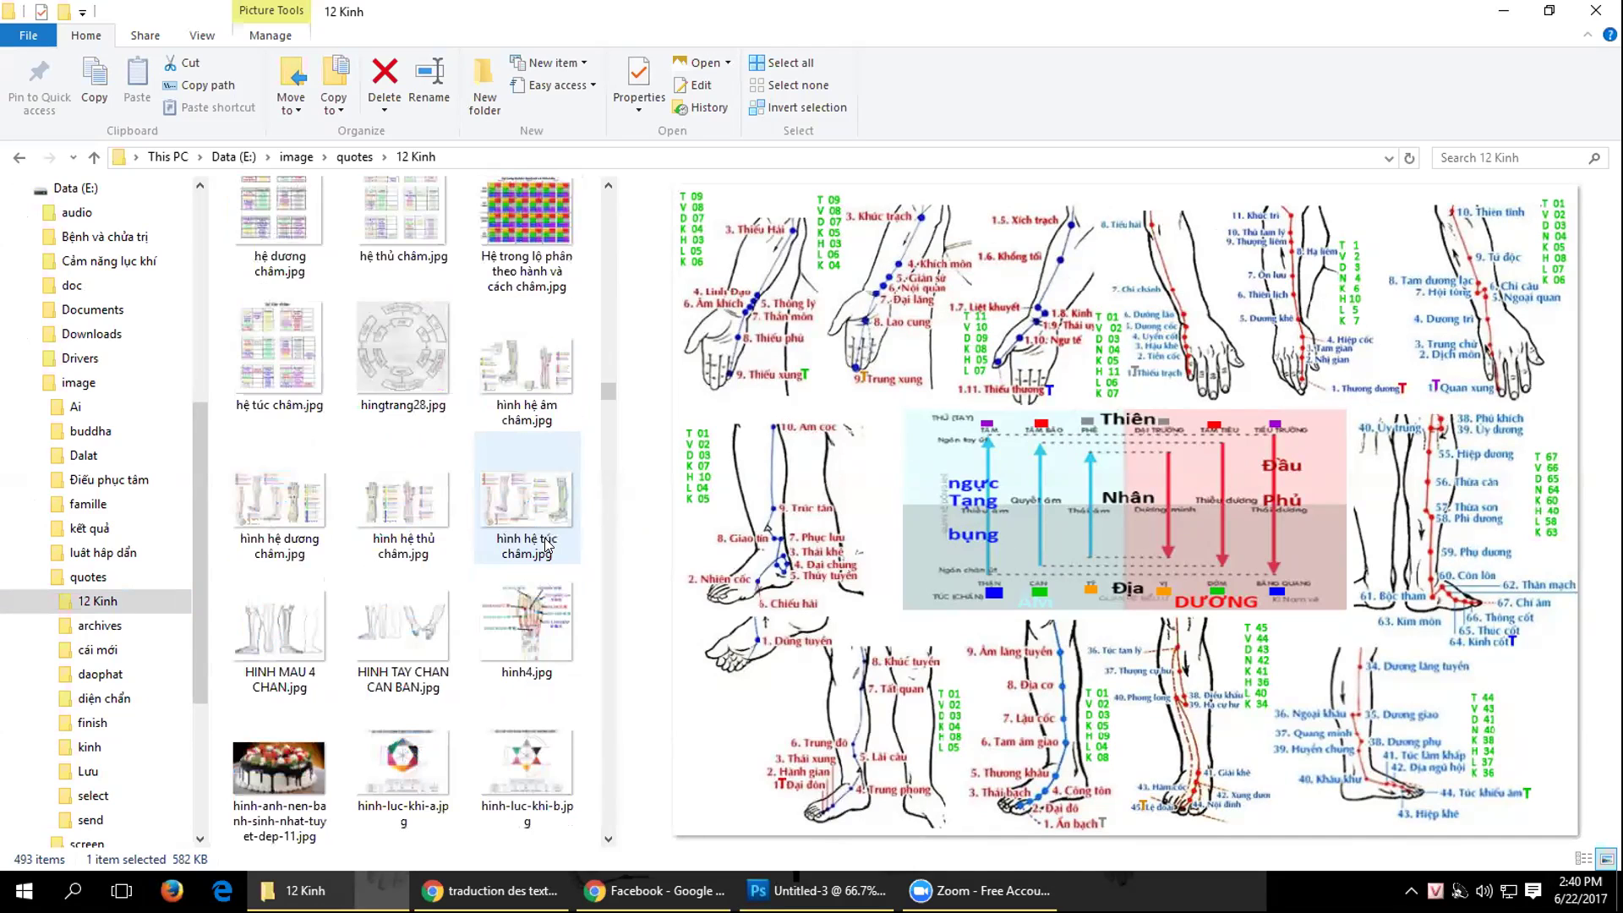
{"action": "scroll", "coordinate": [546, 545], "scroll_direction": "down", "scroll_amount": 3}
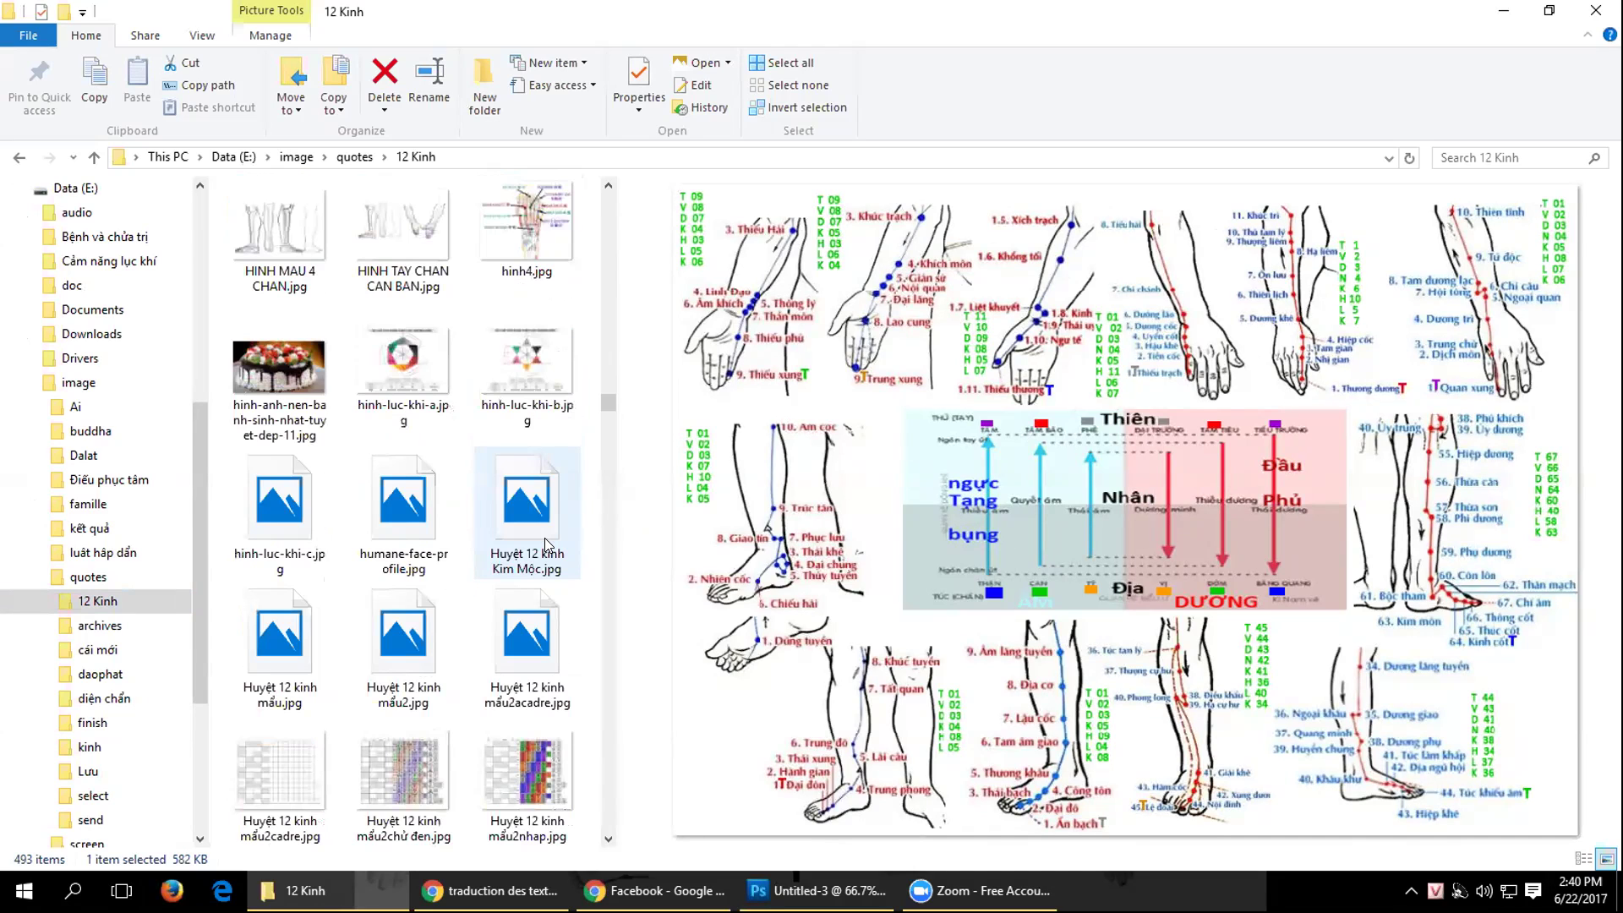
{"action": "scroll", "coordinate": [545, 538], "scroll_direction": "down", "scroll_amount": 10}
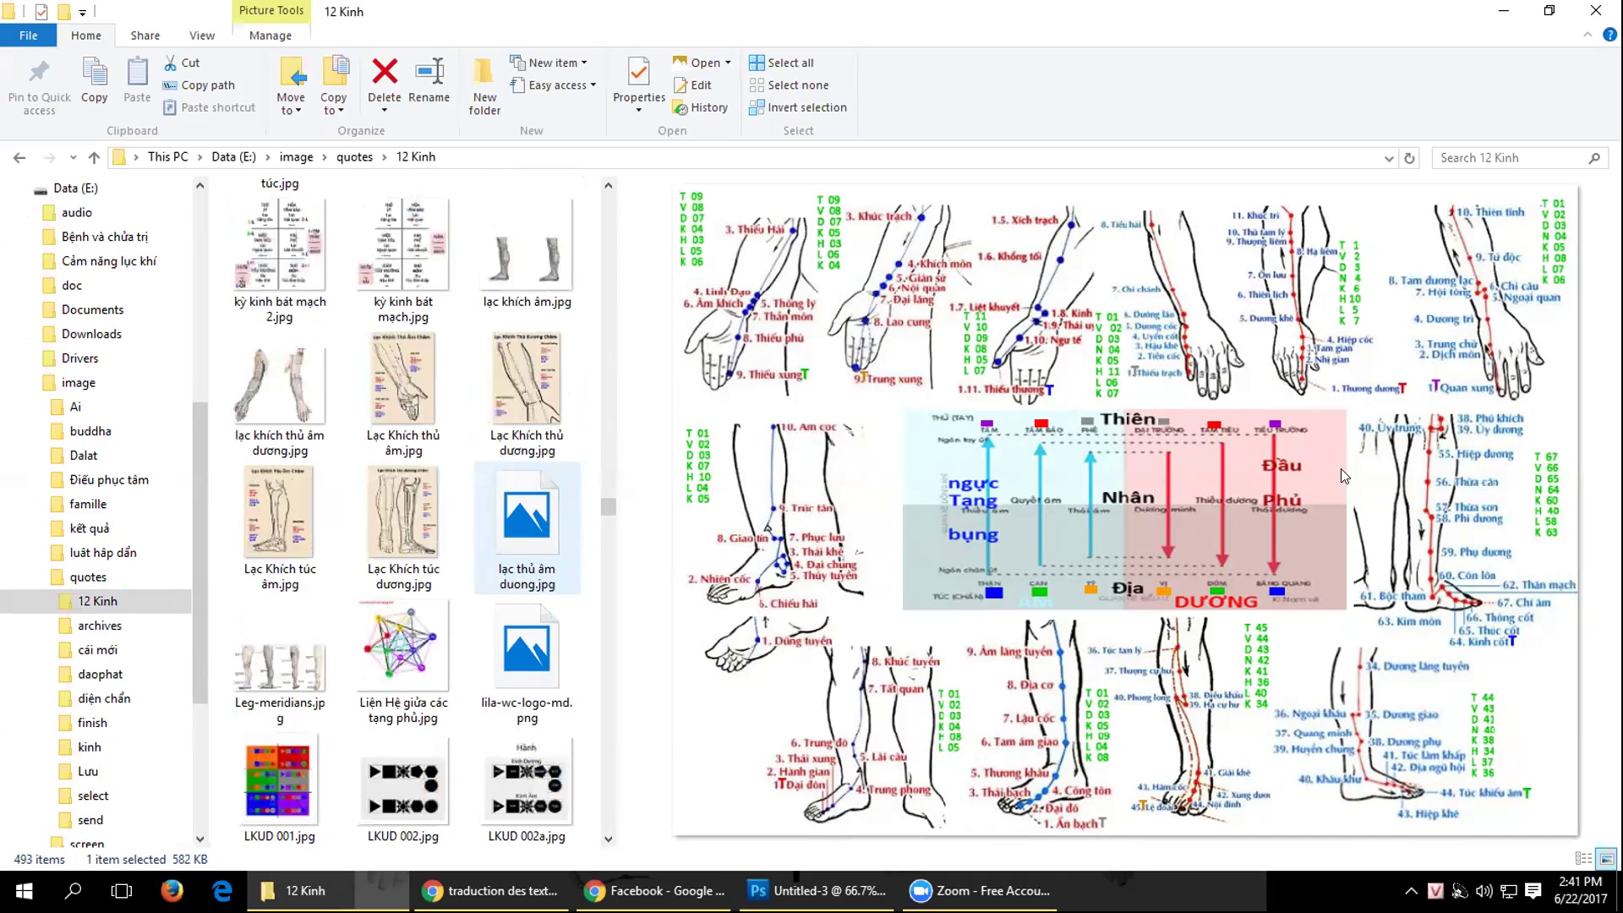
{"action": "key", "text": "Down"}
{"action": "key", "text": "Down"}
{"action": "key", "text": "Down"}
{"action": "key", "text": "Right"}
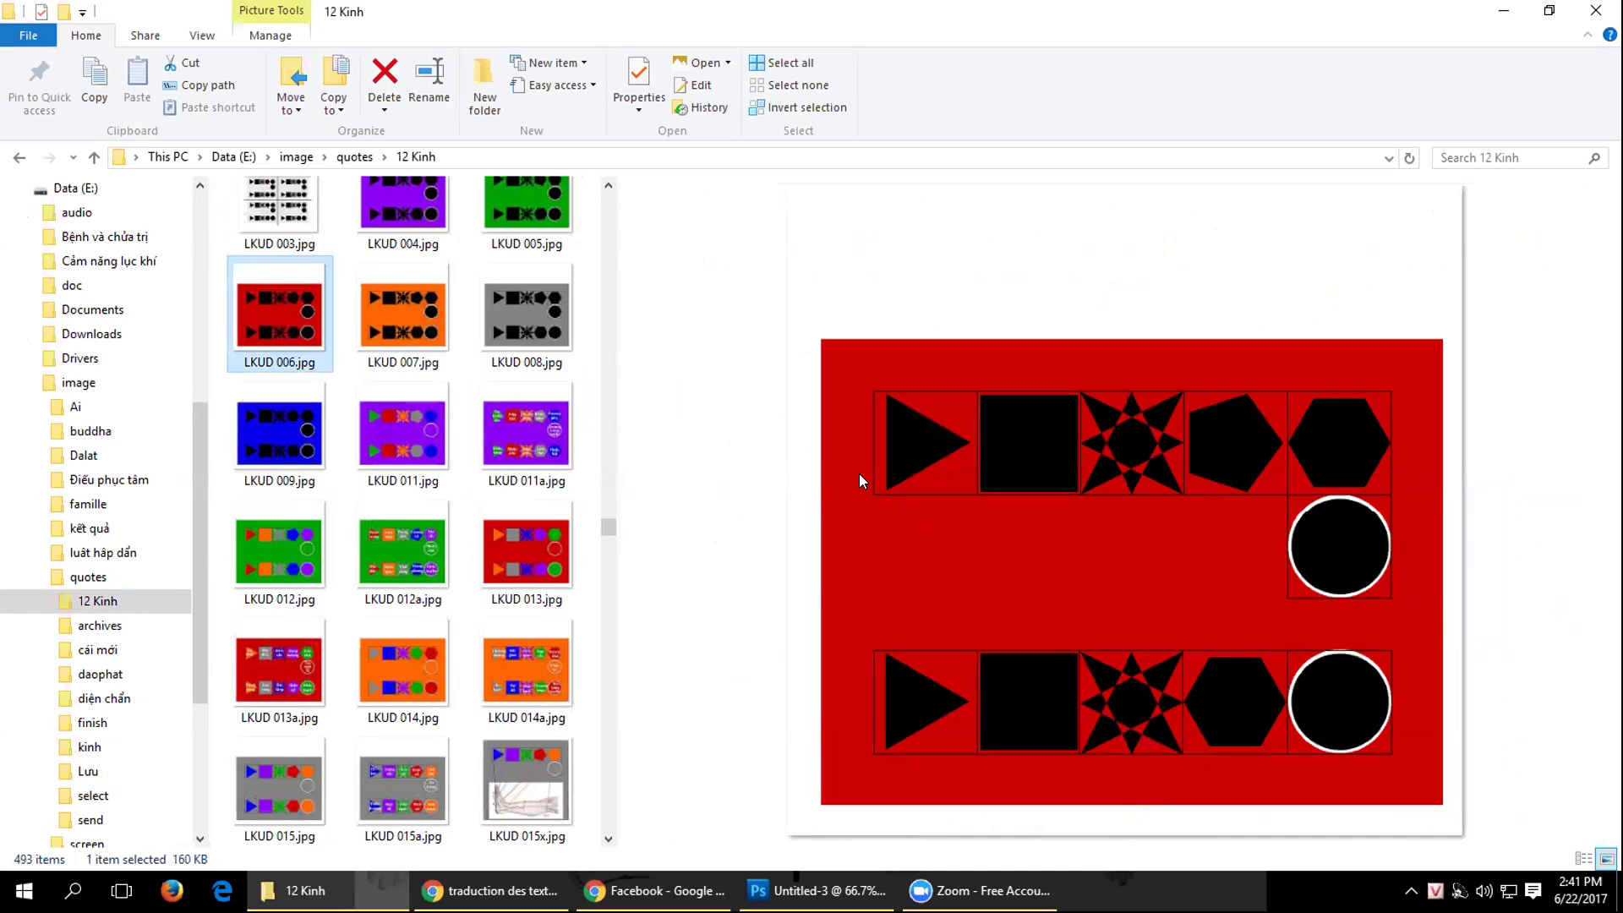